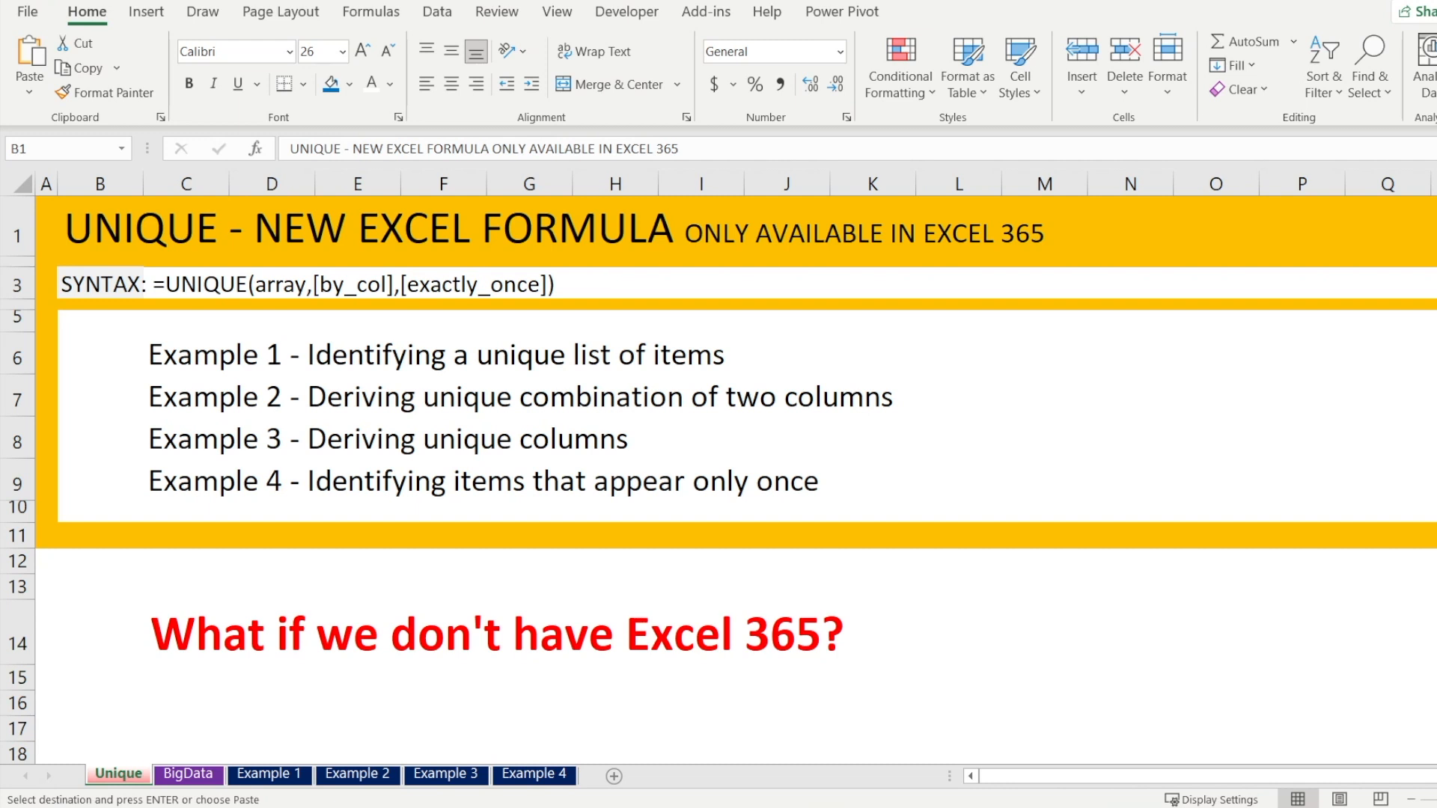
Open the BigData sheet and examine its section labels and the Product ID, Product Sold and Date headers
{"action": "left_click", "coordinate": [198, 775]}
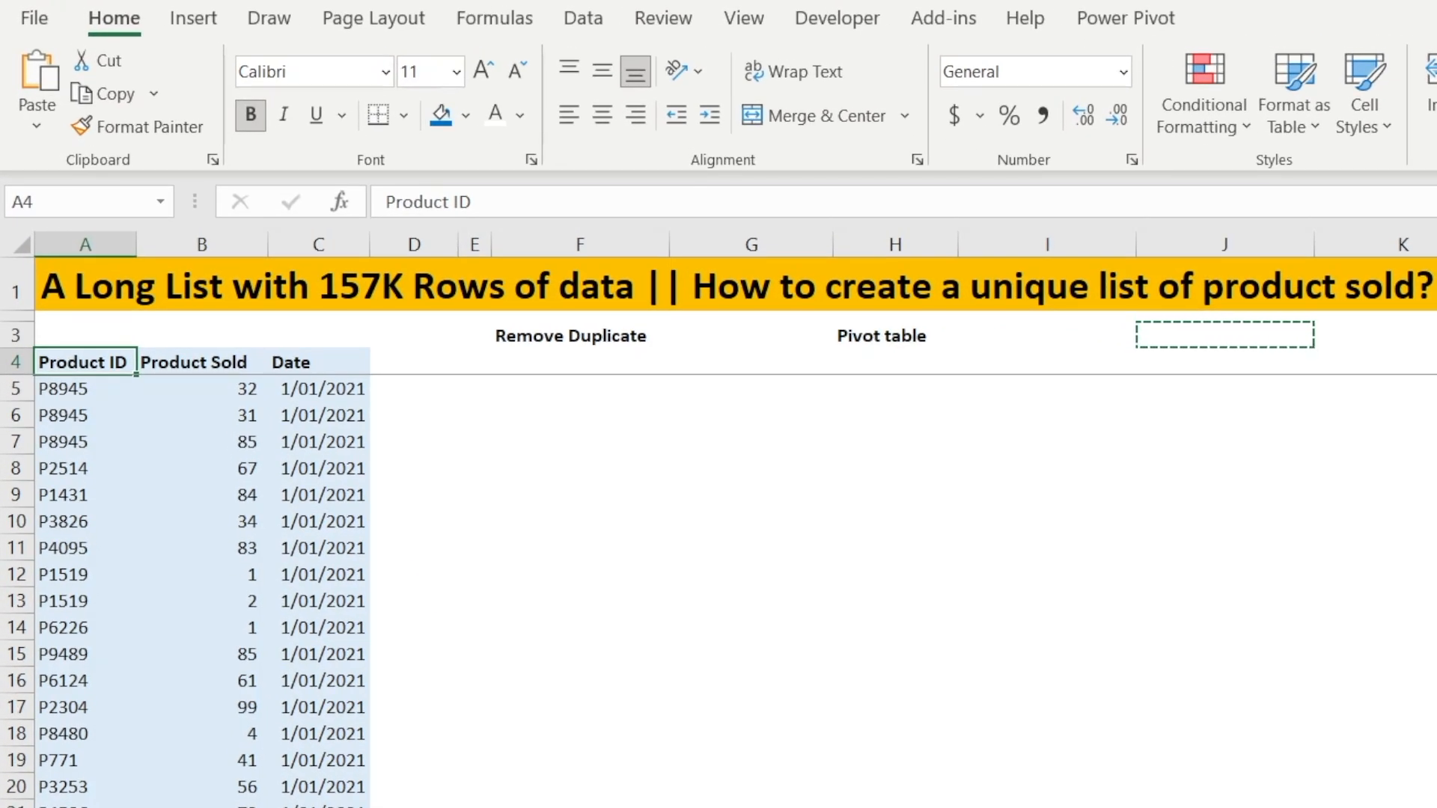
{"action": "left_click", "coordinate": [521, 339]}
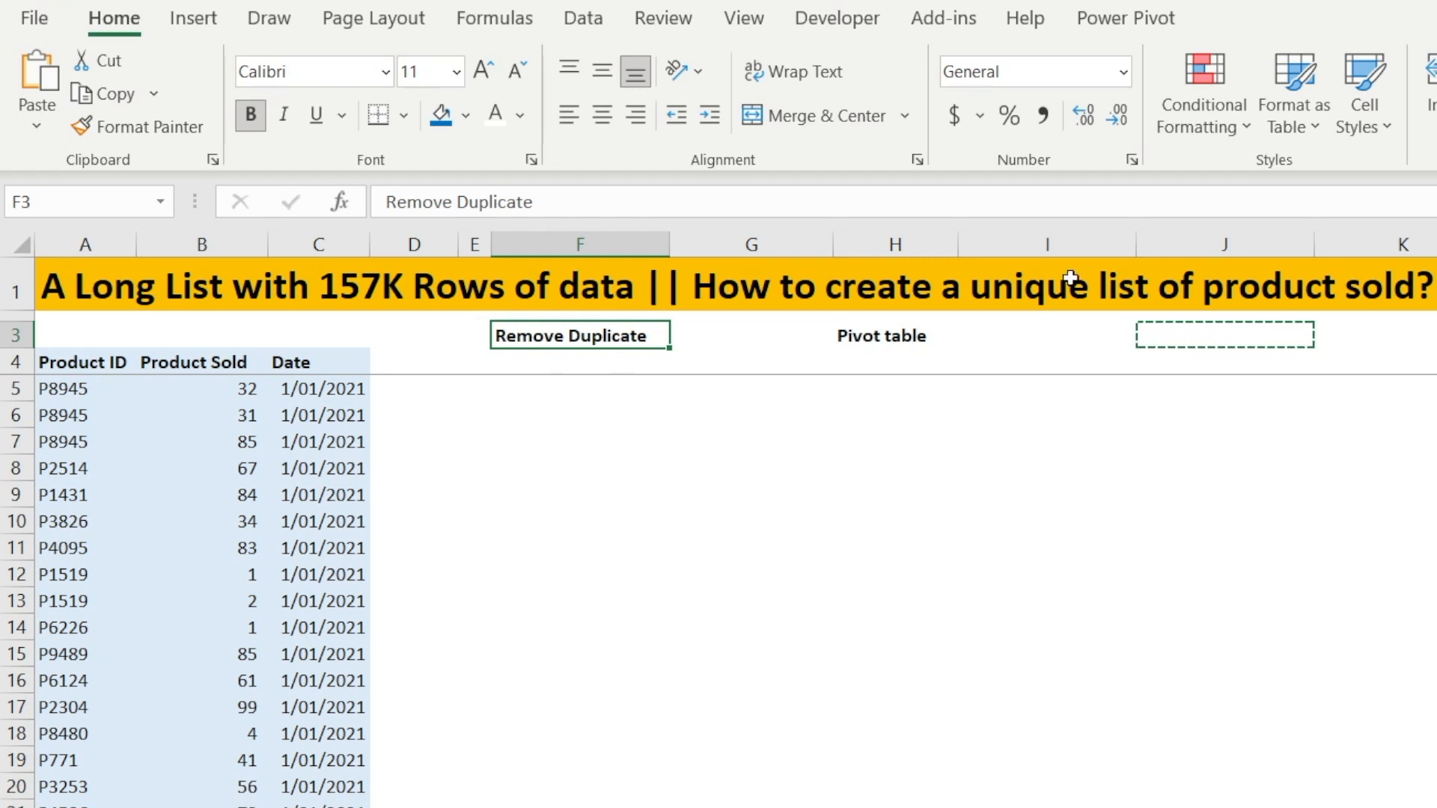
{"action": "left_click", "coordinate": [905, 335]}
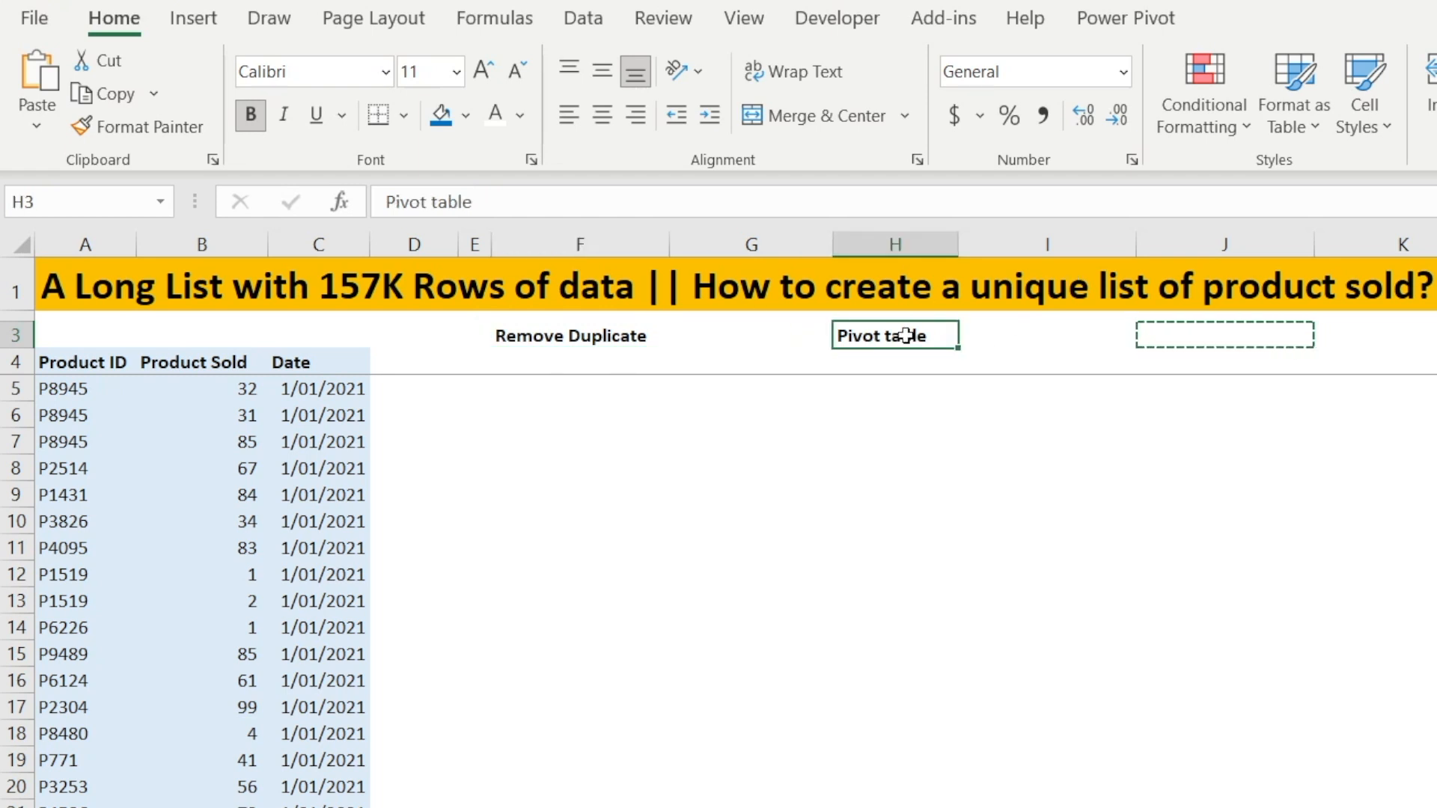
{"action": "left_click", "coordinate": [573, 473]}
{"action": "left_click", "coordinate": [128, 362]}
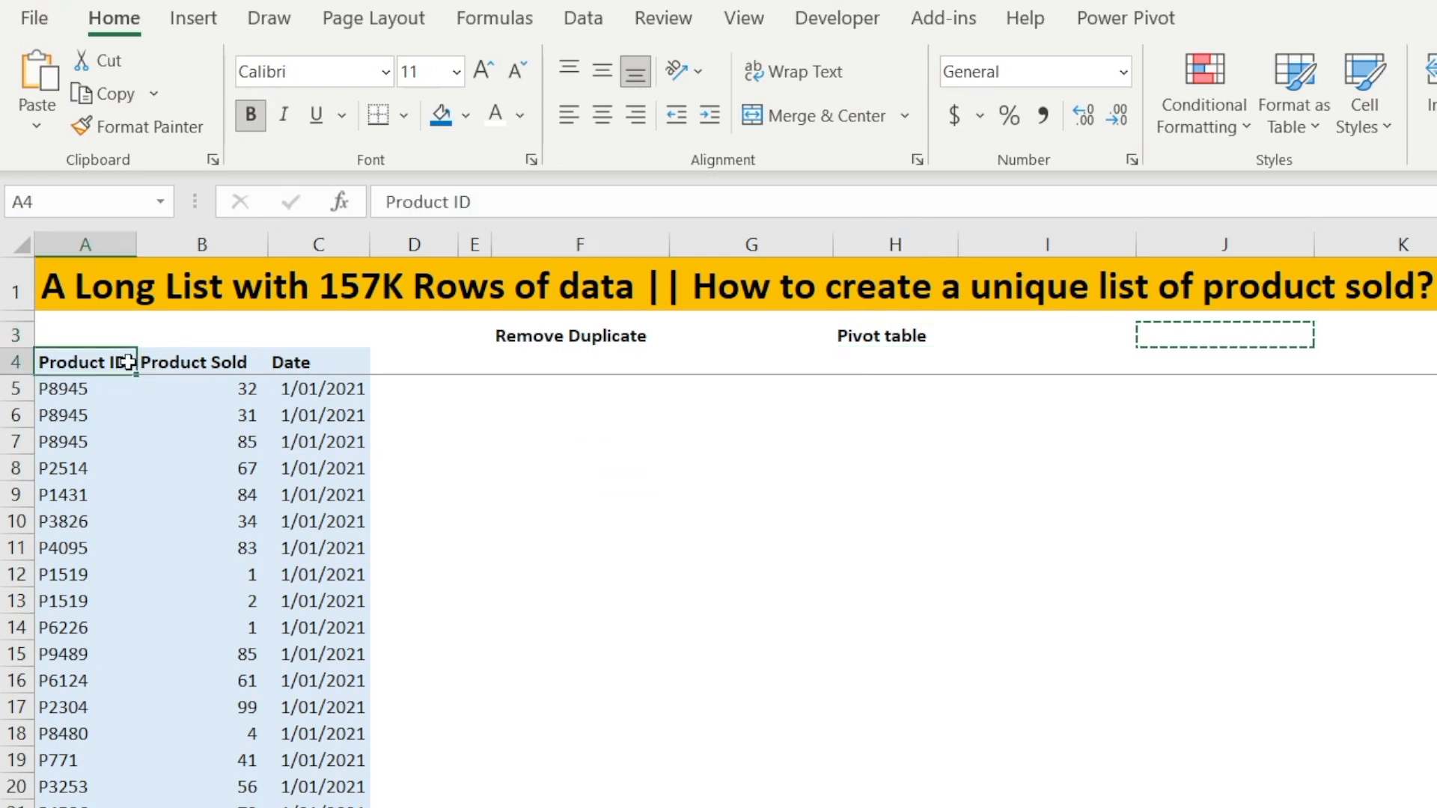
{"action": "key", "text": "Tab"}
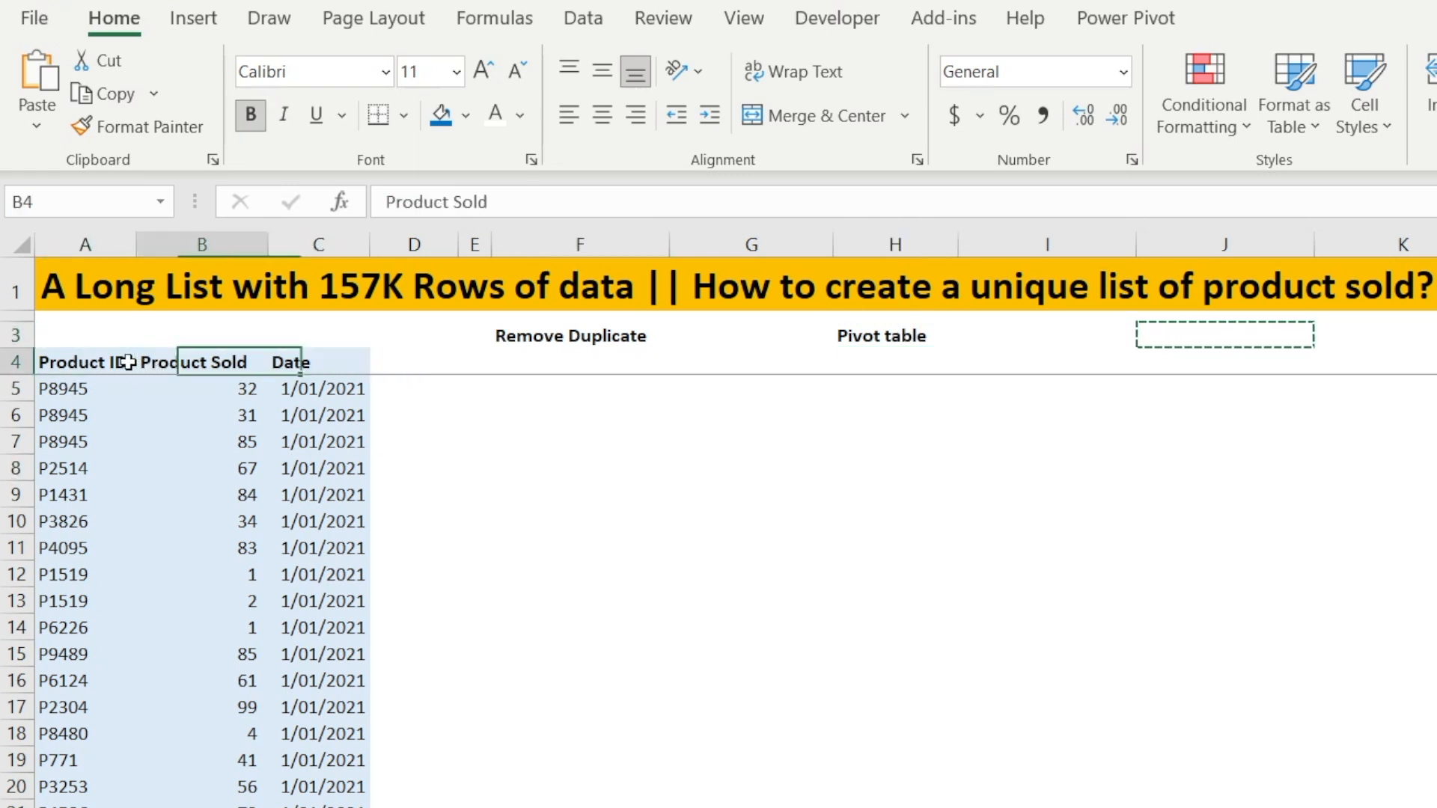
{"action": "key", "text": "shift+Tab"}
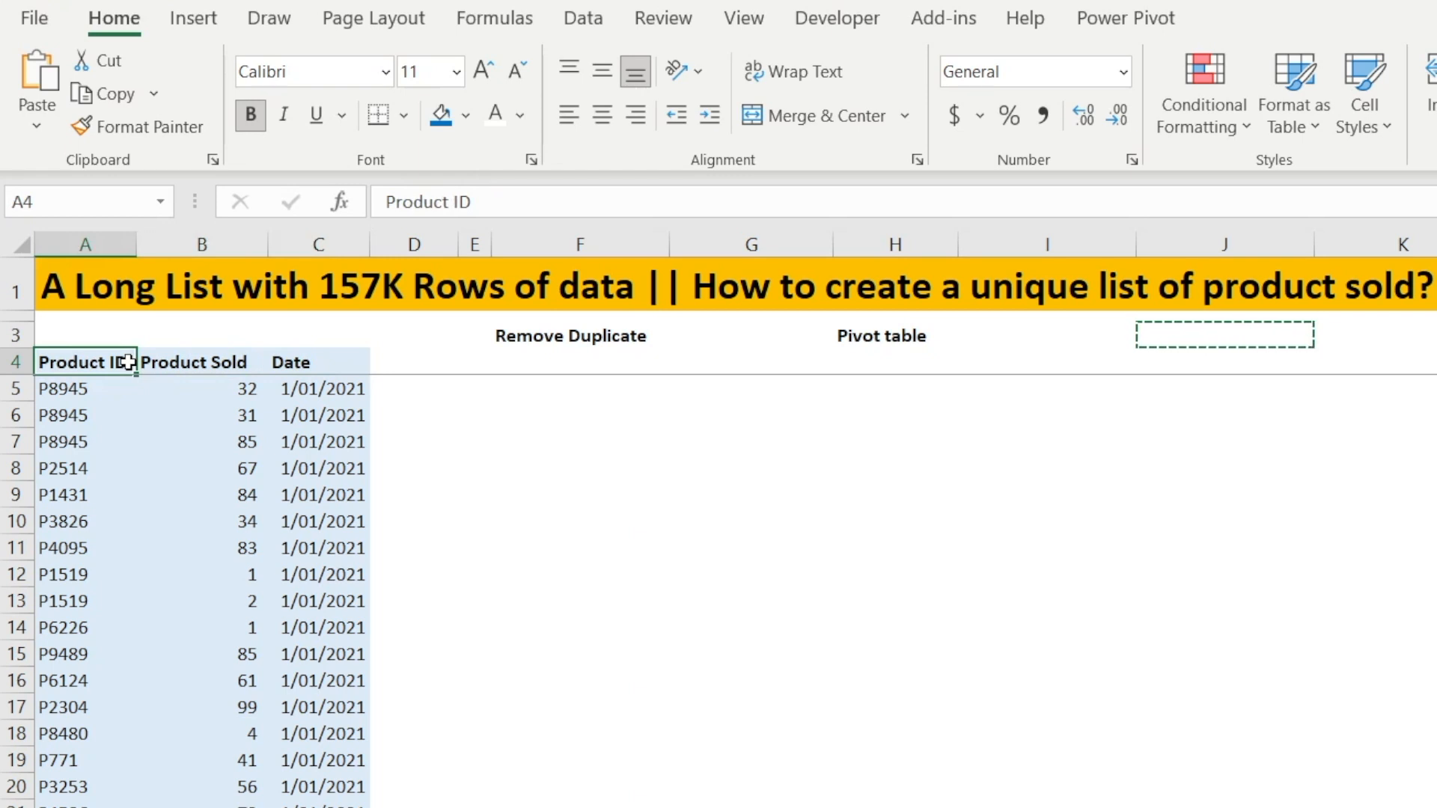
{"action": "key", "text": "Tab"}
{"action": "key", "text": "Tab"}
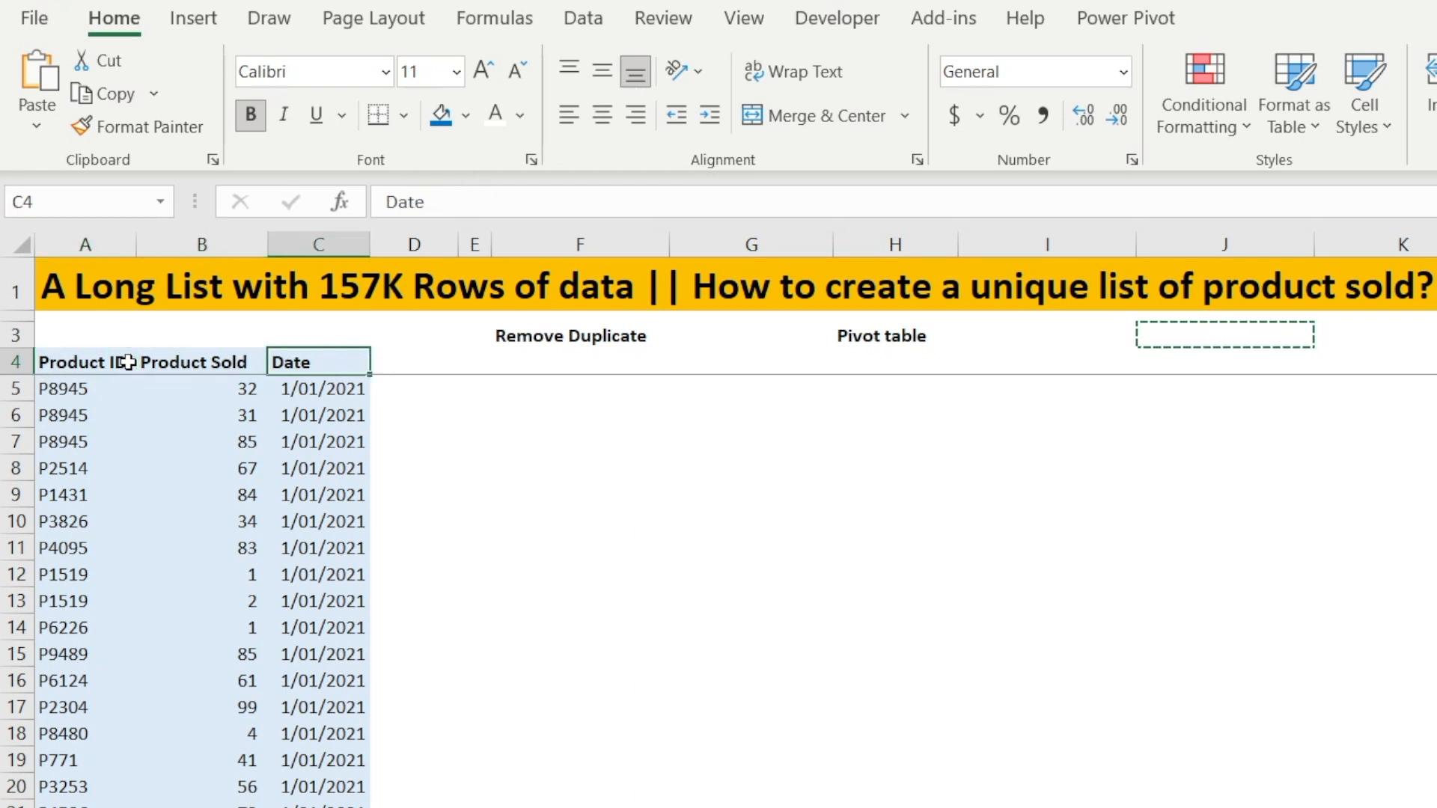
{"action": "key", "text": "shift+Tab"}
{"action": "key", "text": "shift+Tab"}
Browse the Product ID column from its last row back to the top, examining the repeated product IDs
{"action": "key", "text": "ctrl+Down"}
{"action": "key", "text": "Down"}
{"action": "key", "text": "Up"}
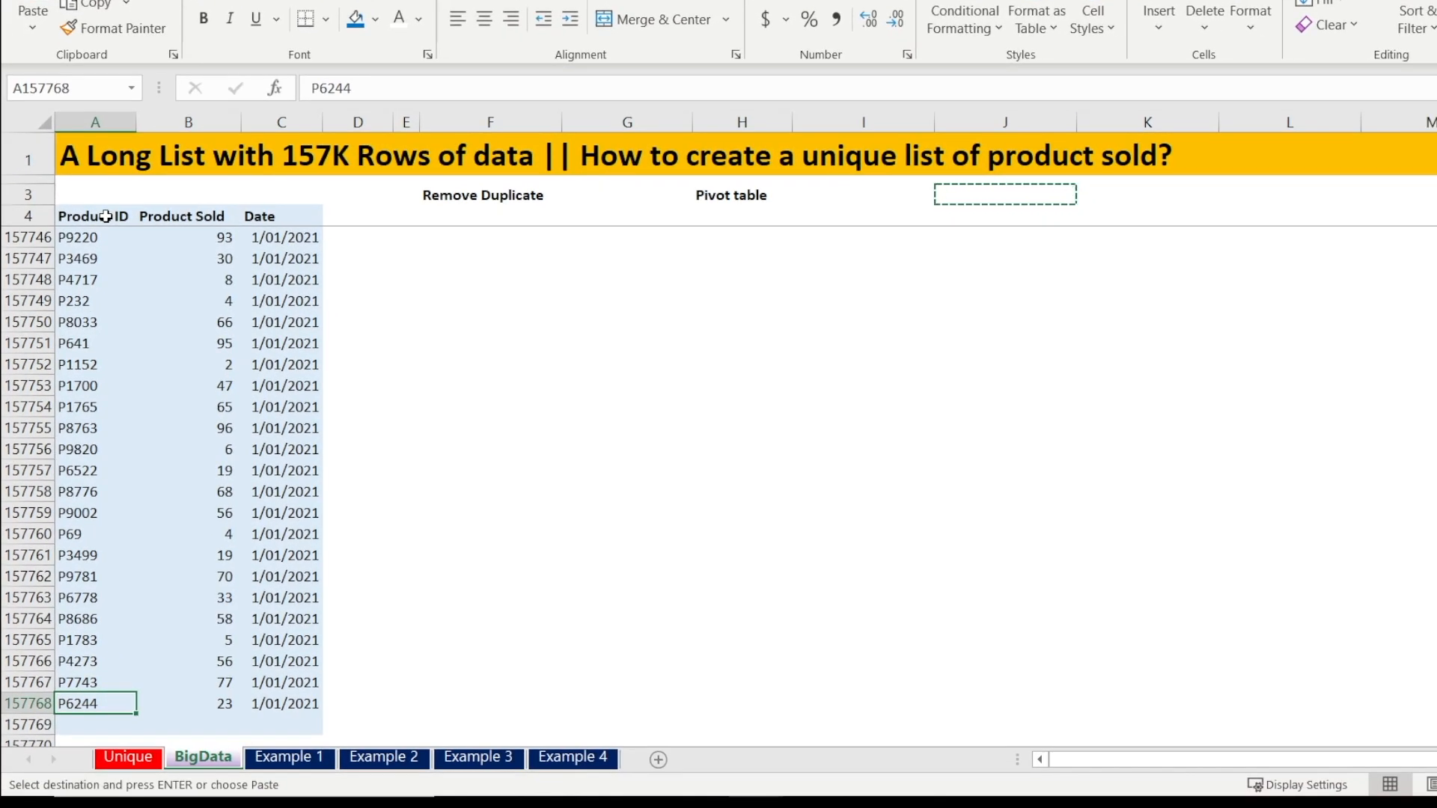
{"action": "key", "text": "ctrl+Up"}
{"action": "key", "text": "Down"}
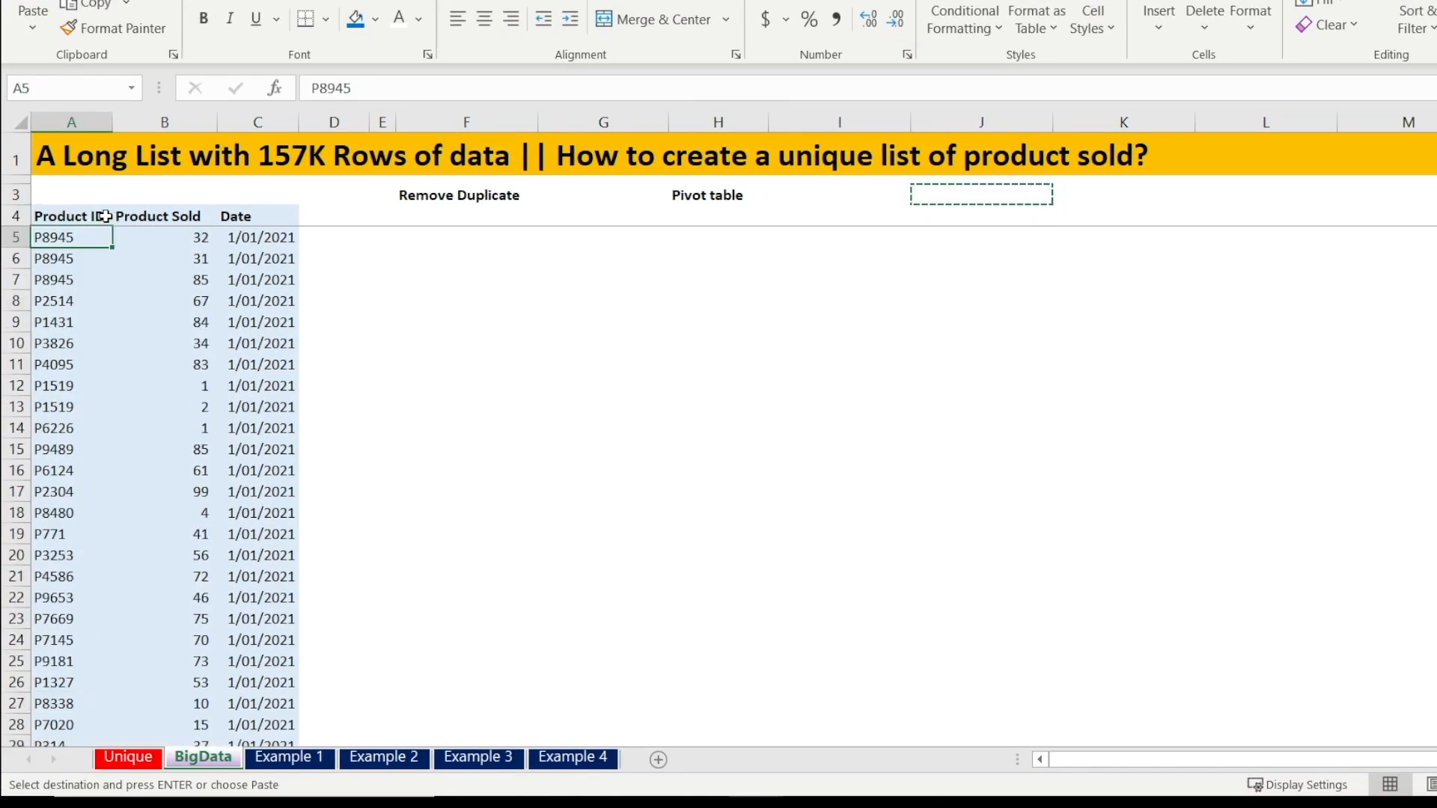
{"action": "key", "text": "Down"}
{"action": "key", "text": "Down"}
{"action": "key", "text": "Down"}
{"action": "key", "text": "Up"}
{"action": "key", "text": "Up"}
{"action": "key", "text": "Up"}
{"action": "key", "text": "Down"}
{"action": "key", "text": "Down"}
{"action": "key", "text": "Down"}
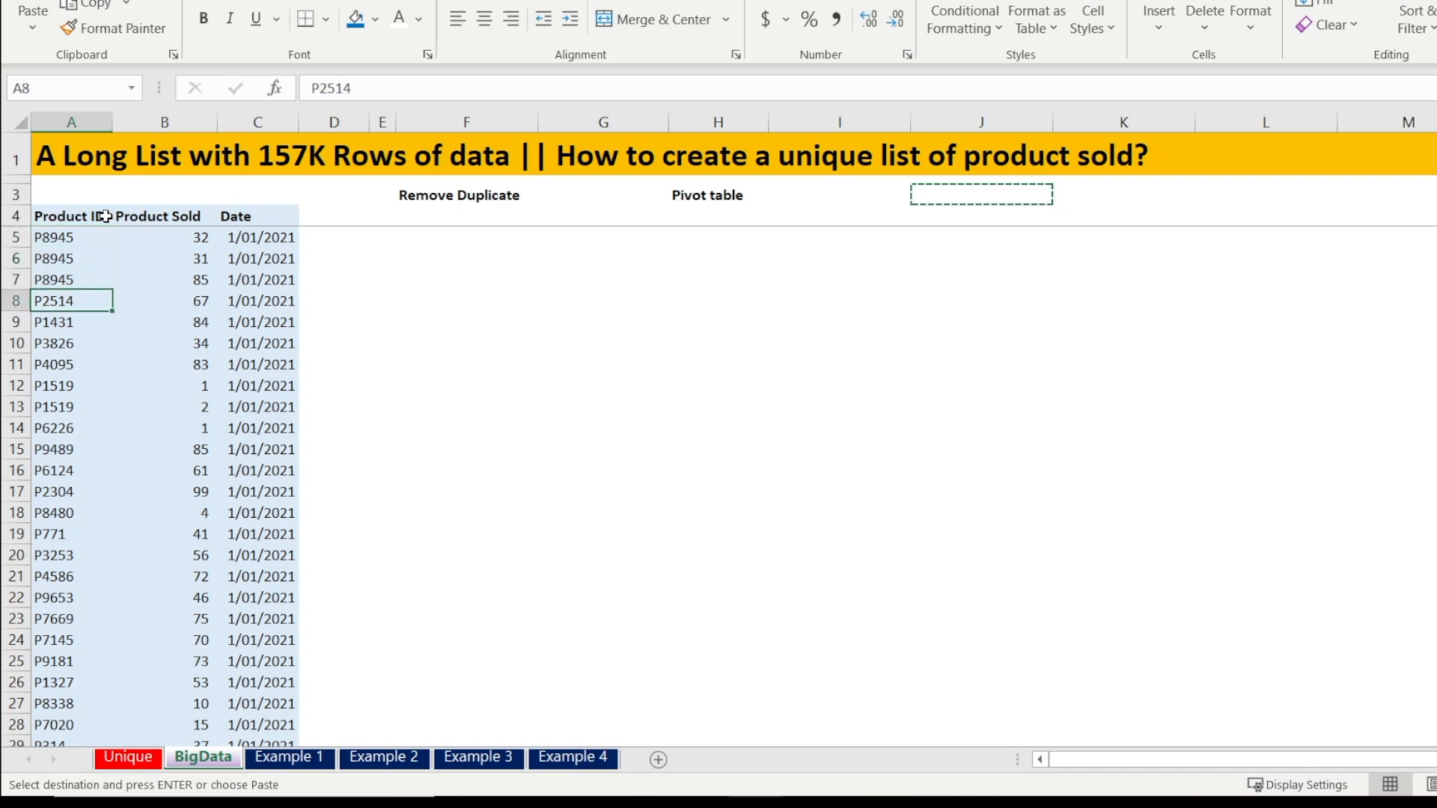
{"action": "key", "text": "Down"}
{"action": "key", "text": "Down"}
{"action": "key", "text": "Down"}
{"action": "key", "text": "Down"}
{"action": "key", "text": "Down"}
{"action": "key", "text": "Up"}
{"action": "key", "text": "Up"}
{"action": "key", "text": "Up"}
{"action": "key", "text": "Up"}
{"action": "key", "text": "Up"}
{"action": "key", "text": "Up"}
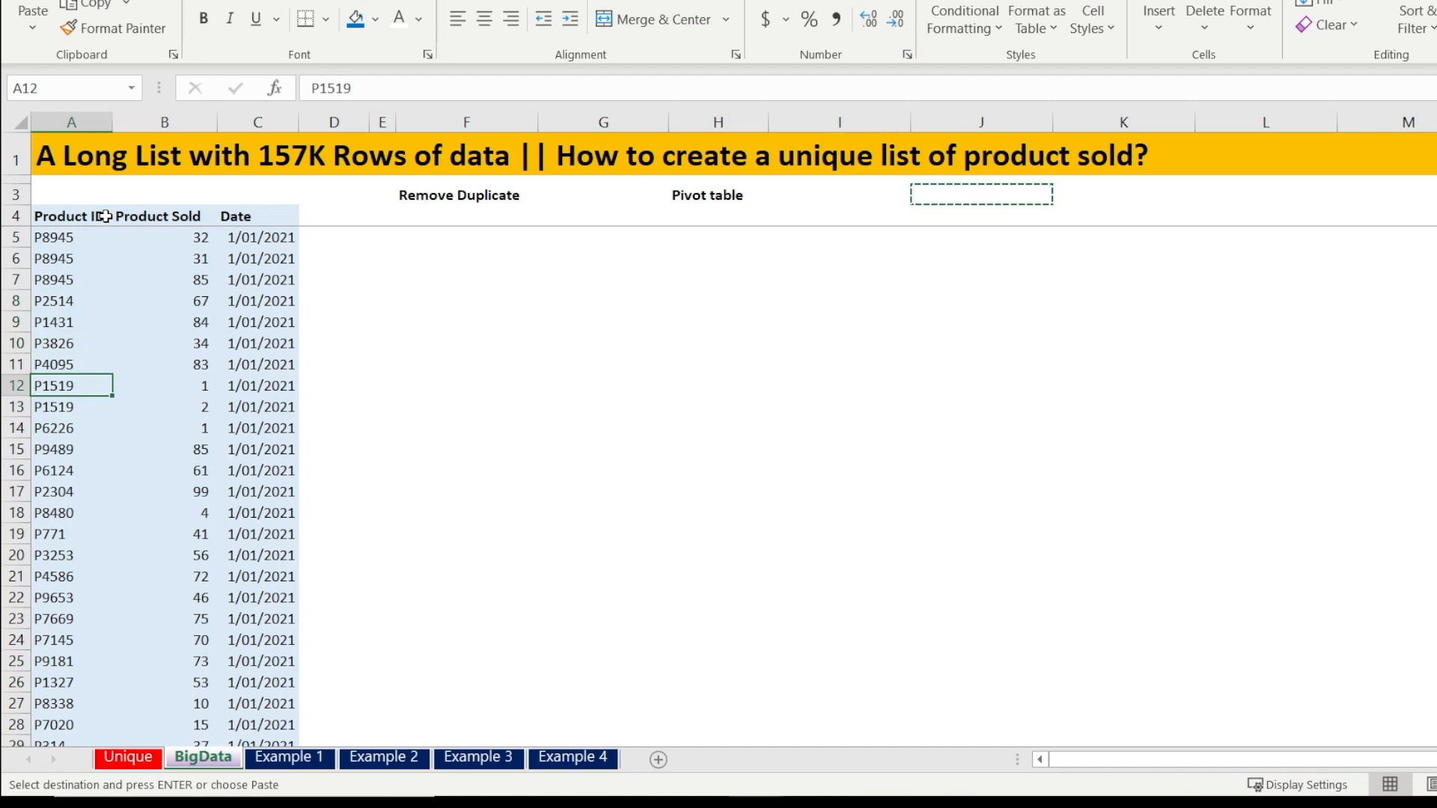
{"action": "key", "text": "Up"}
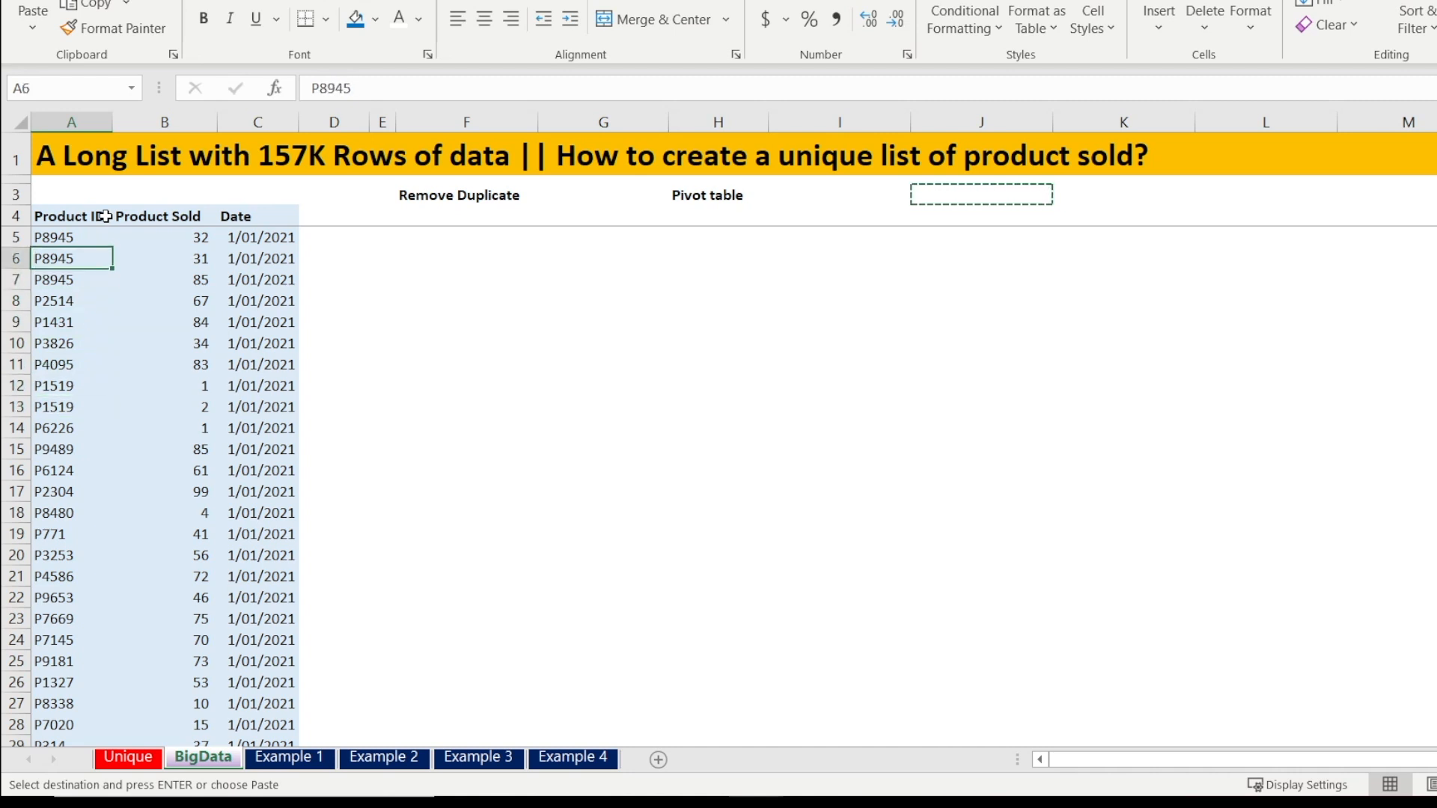
{"action": "key", "text": "Up"}
{"action": "key", "text": "Right"}
{"action": "key", "text": "Right"}
{"action": "key", "text": "Right"}
{"action": "key", "text": "Right"}
{"action": "key", "text": "Up"}
{"action": "key", "text": "Right"}
{"action": "key", "text": "Left"}
{"action": "key", "text": "Left"}
{"action": "key", "text": "Left"}
{"action": "key", "text": "Left"}
{"action": "key", "text": "Left"}
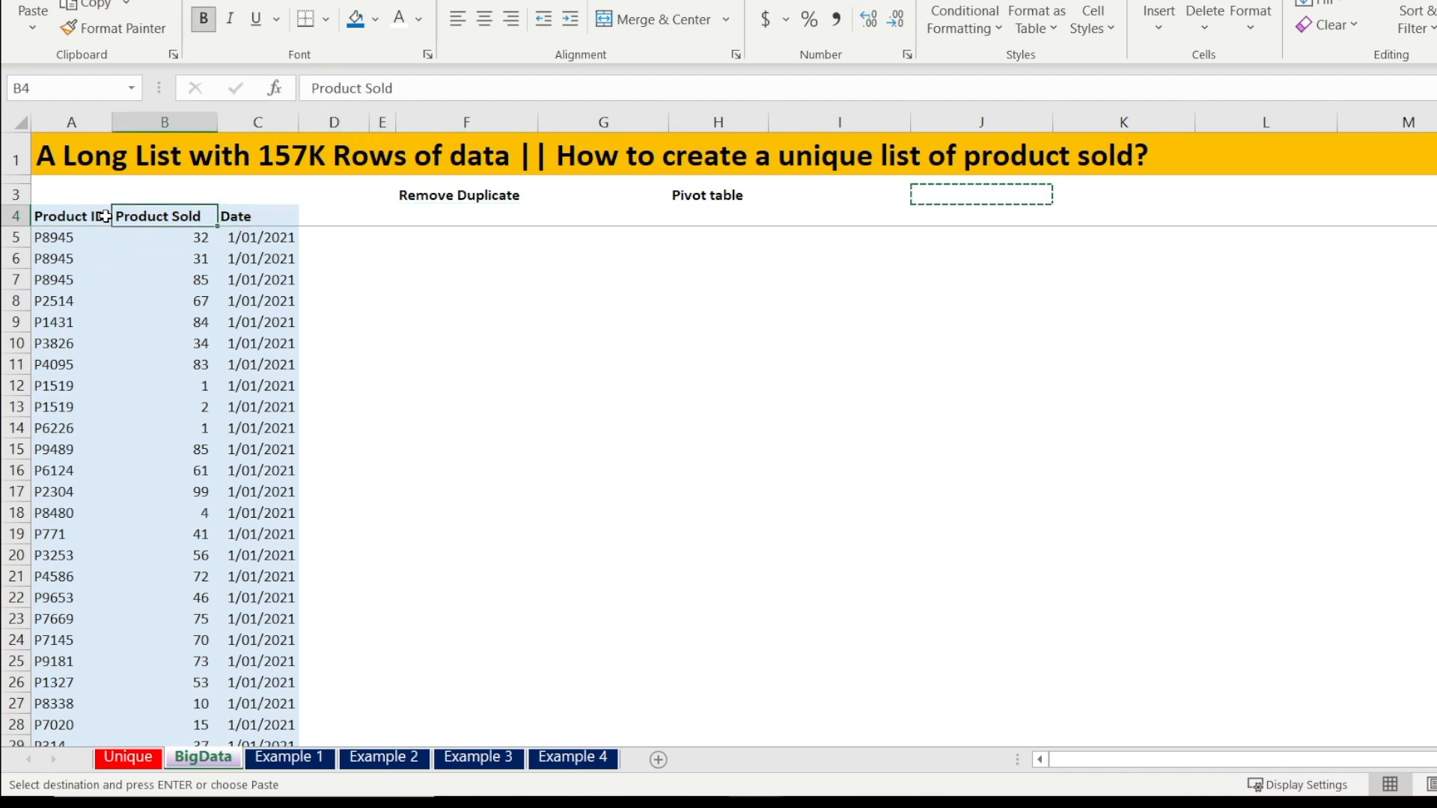
Copy the whole Product ID column with its header into column F under the Remove Duplicate label
{"action": "key", "text": "ctrl+shift+Down"}
{"action": "key", "text": "ctrl+c"}
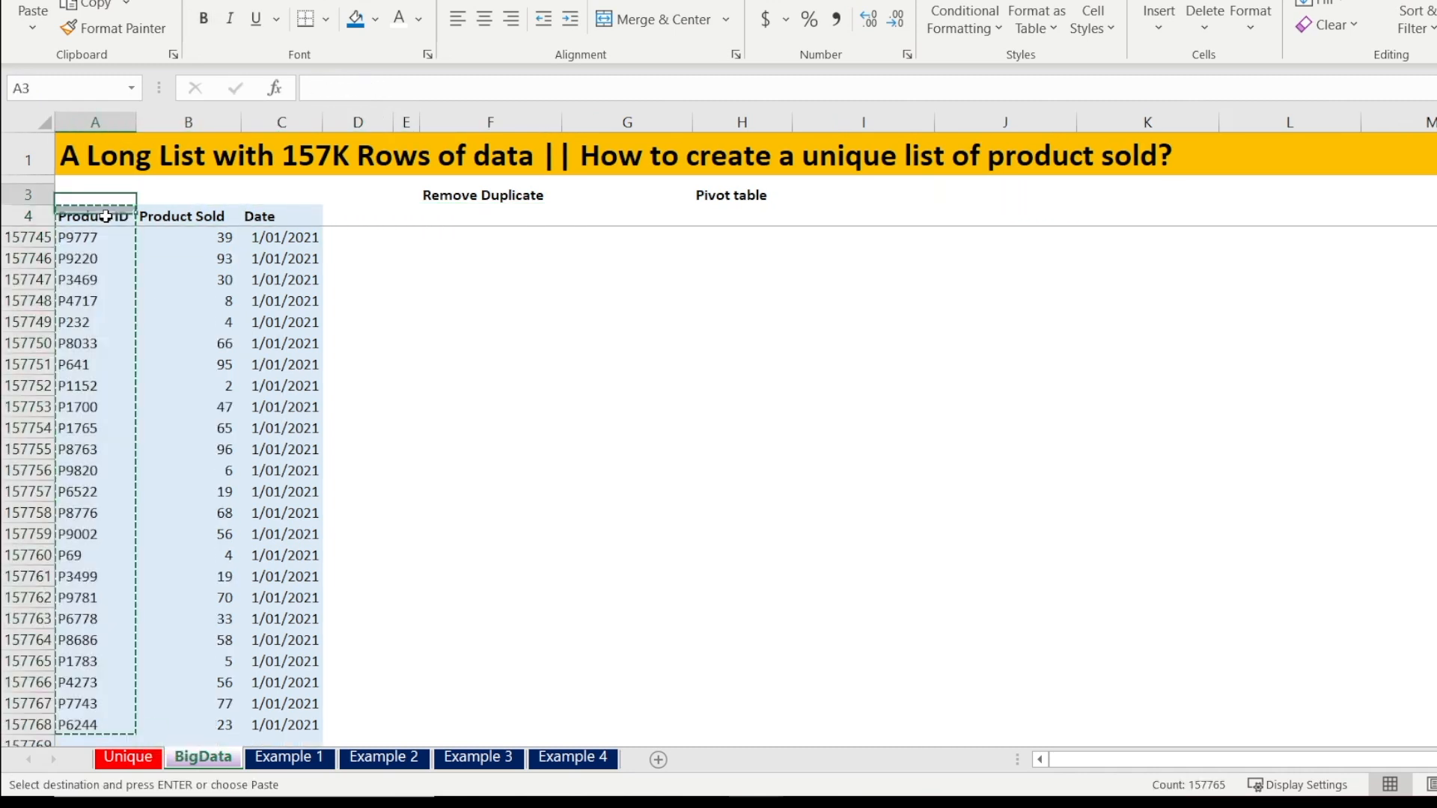
{"action": "key", "text": "Right"}
{"action": "key", "text": "Right"}
{"action": "key", "text": "Right"}
{"action": "key", "text": "Right"}
{"action": "key", "text": "Right"}
{"action": "key", "text": "ctrl+v"}
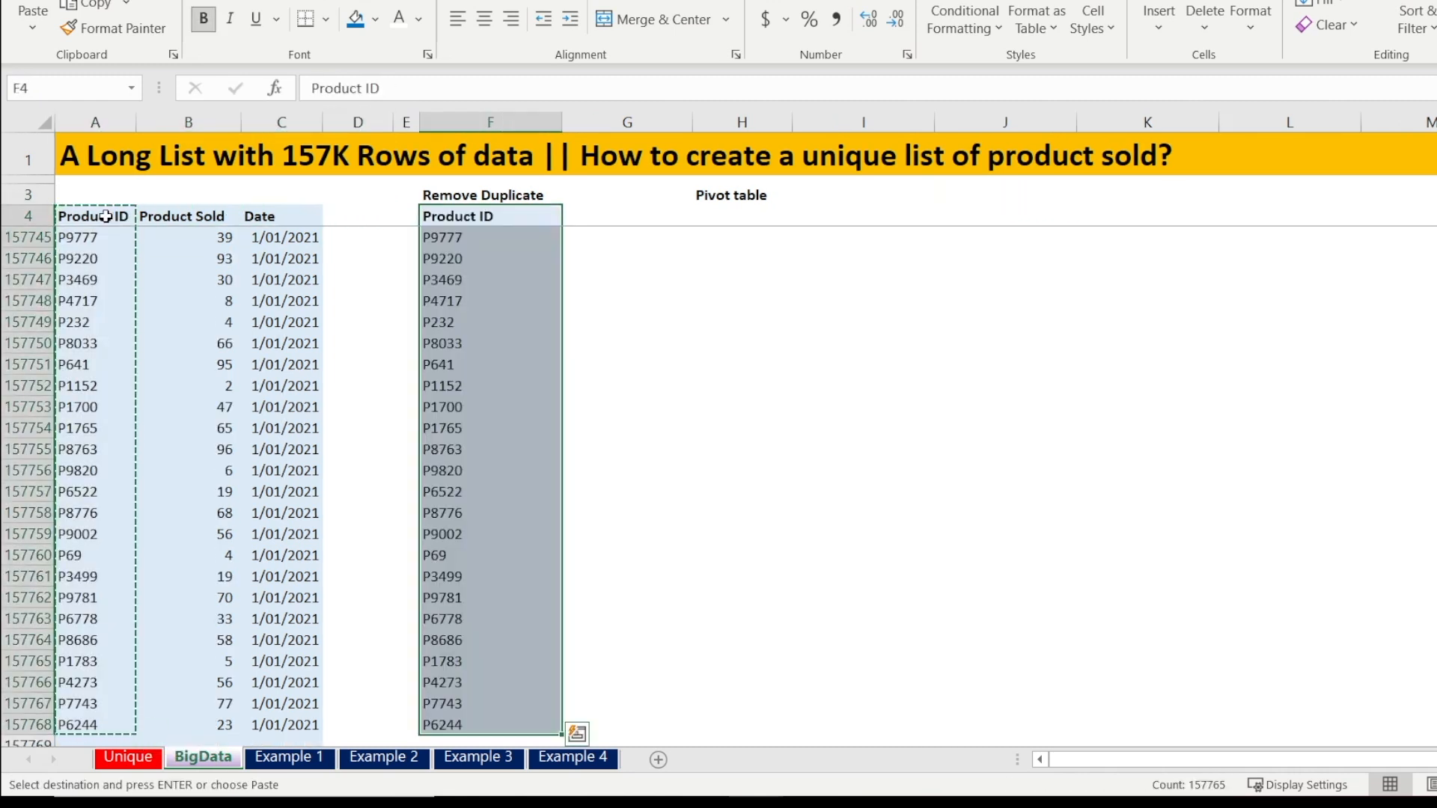
Remove duplicates from the pasted Product ID column, treating the first row as a header
{"action": "left_click", "coordinate": [468, 18]}
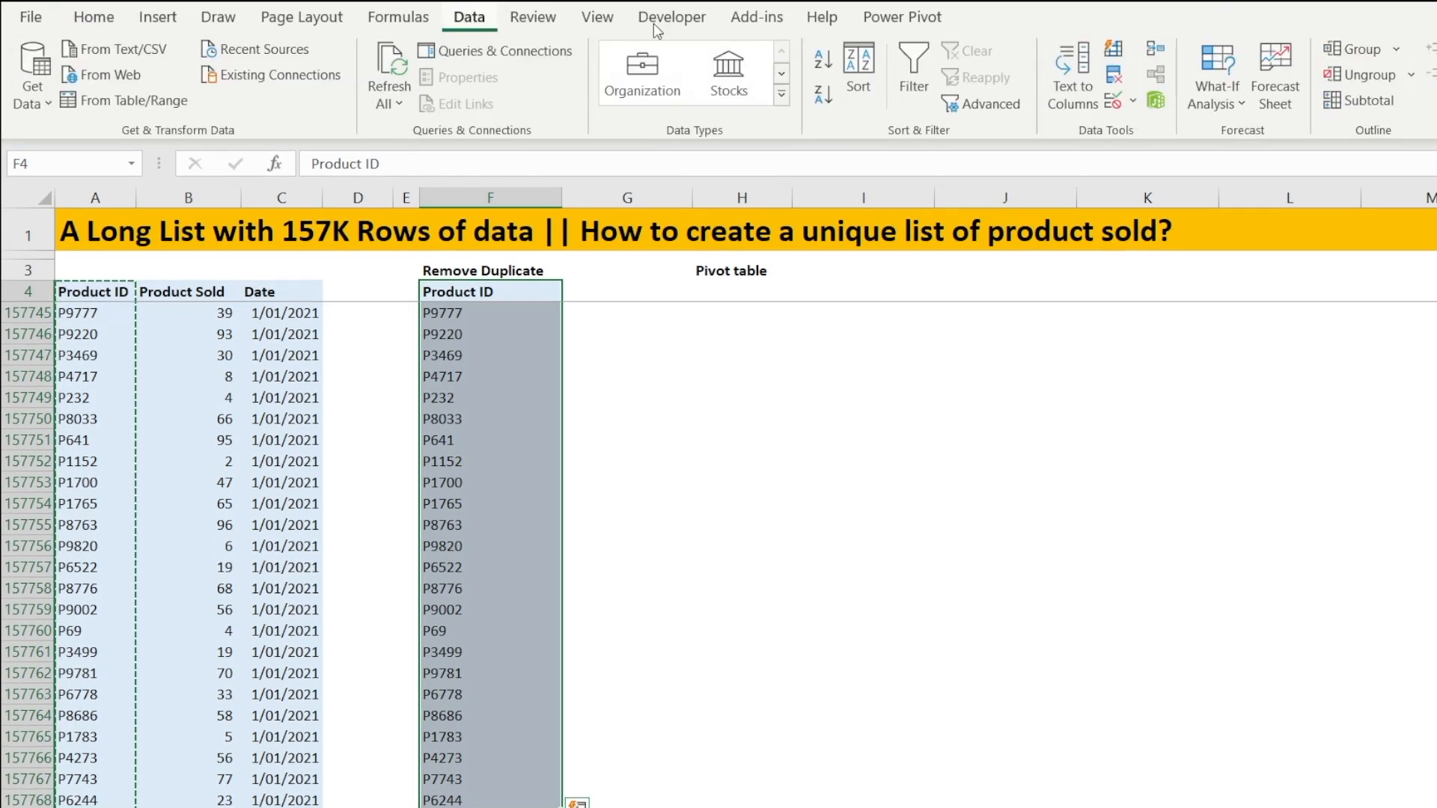
{"action": "left_click", "coordinate": [1115, 76]}
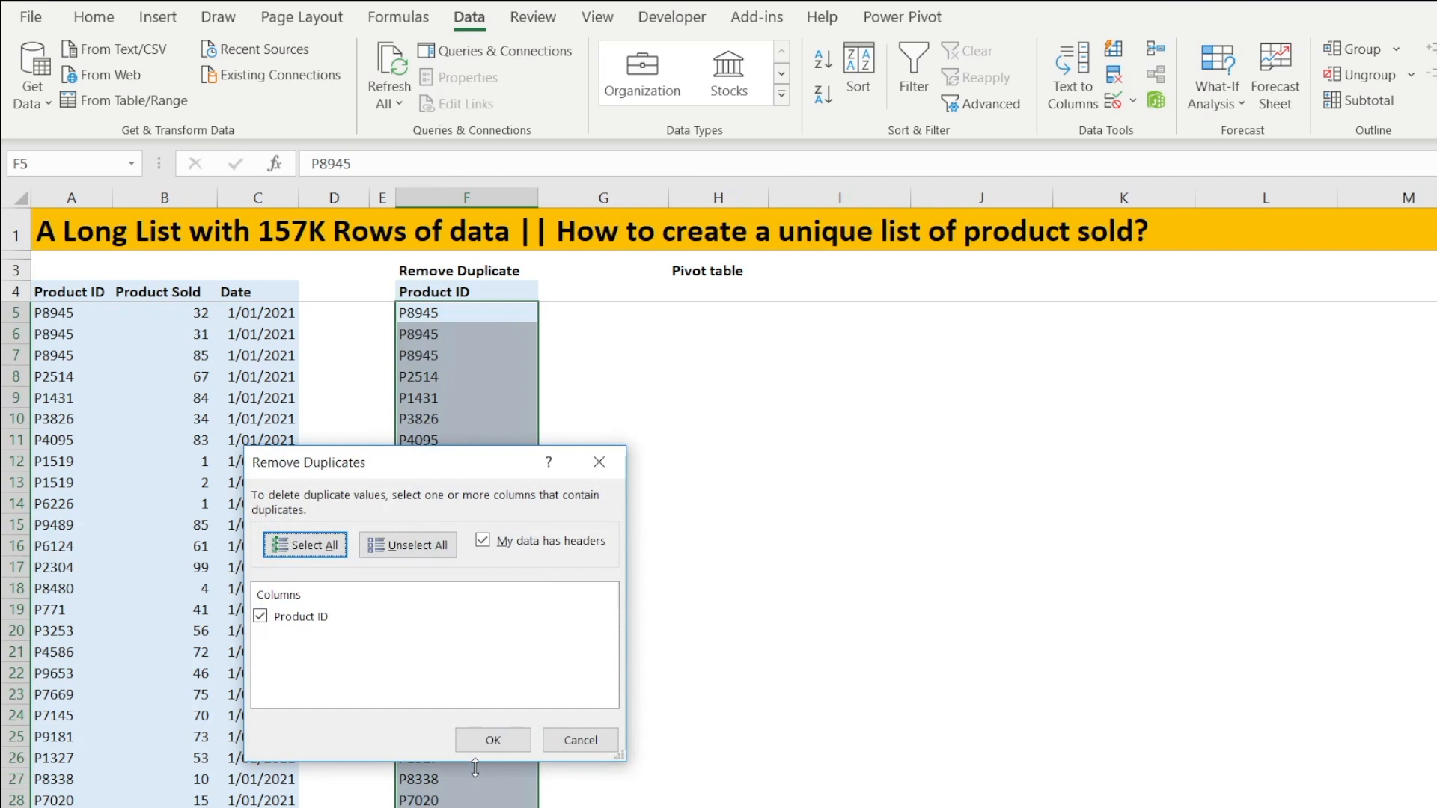
{"action": "left_click", "coordinate": [488, 740]}
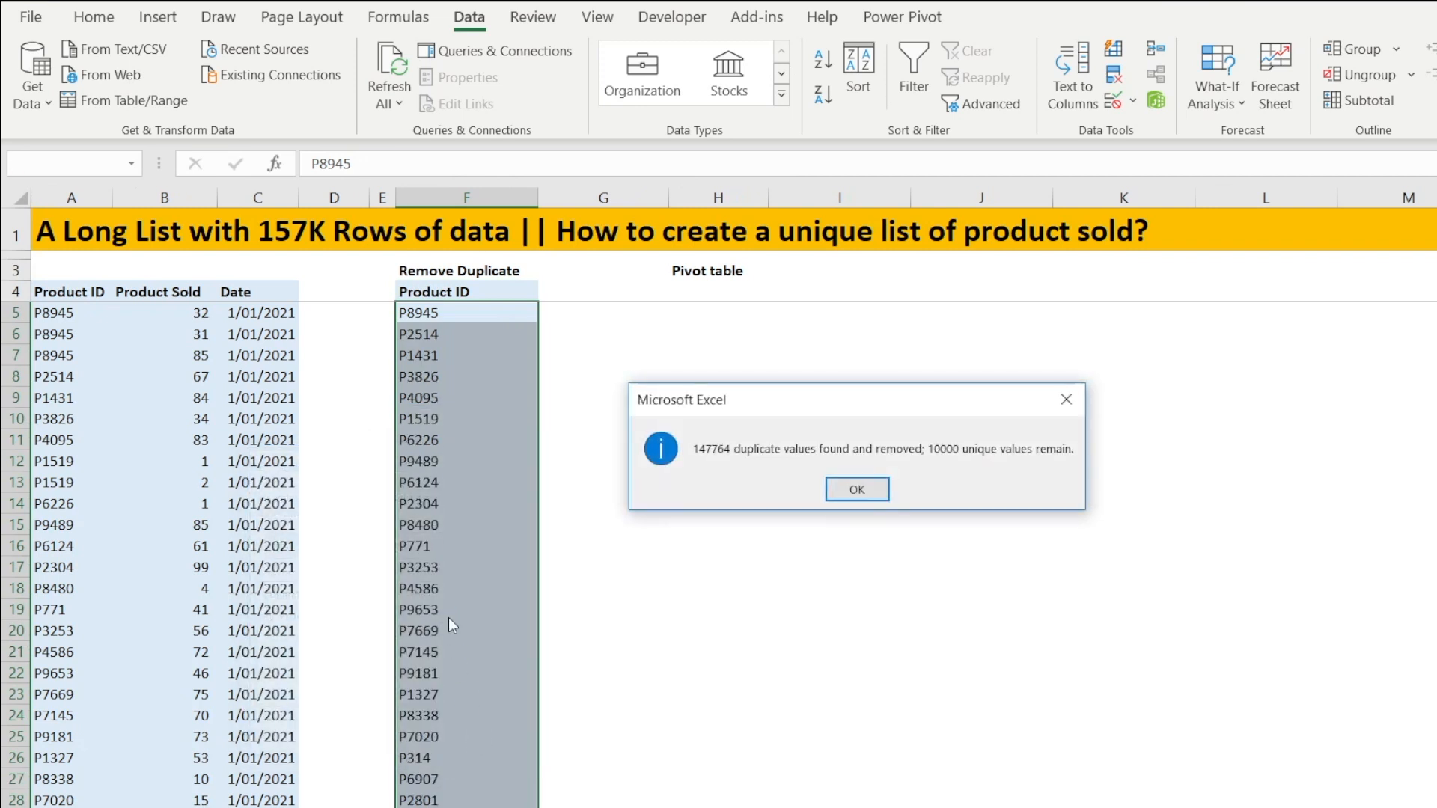
{"action": "left_click", "coordinate": [857, 489]}
Examine the end and extent of the deduplicated Product ID list in column F
{"action": "left_click", "coordinate": [469, 523]}
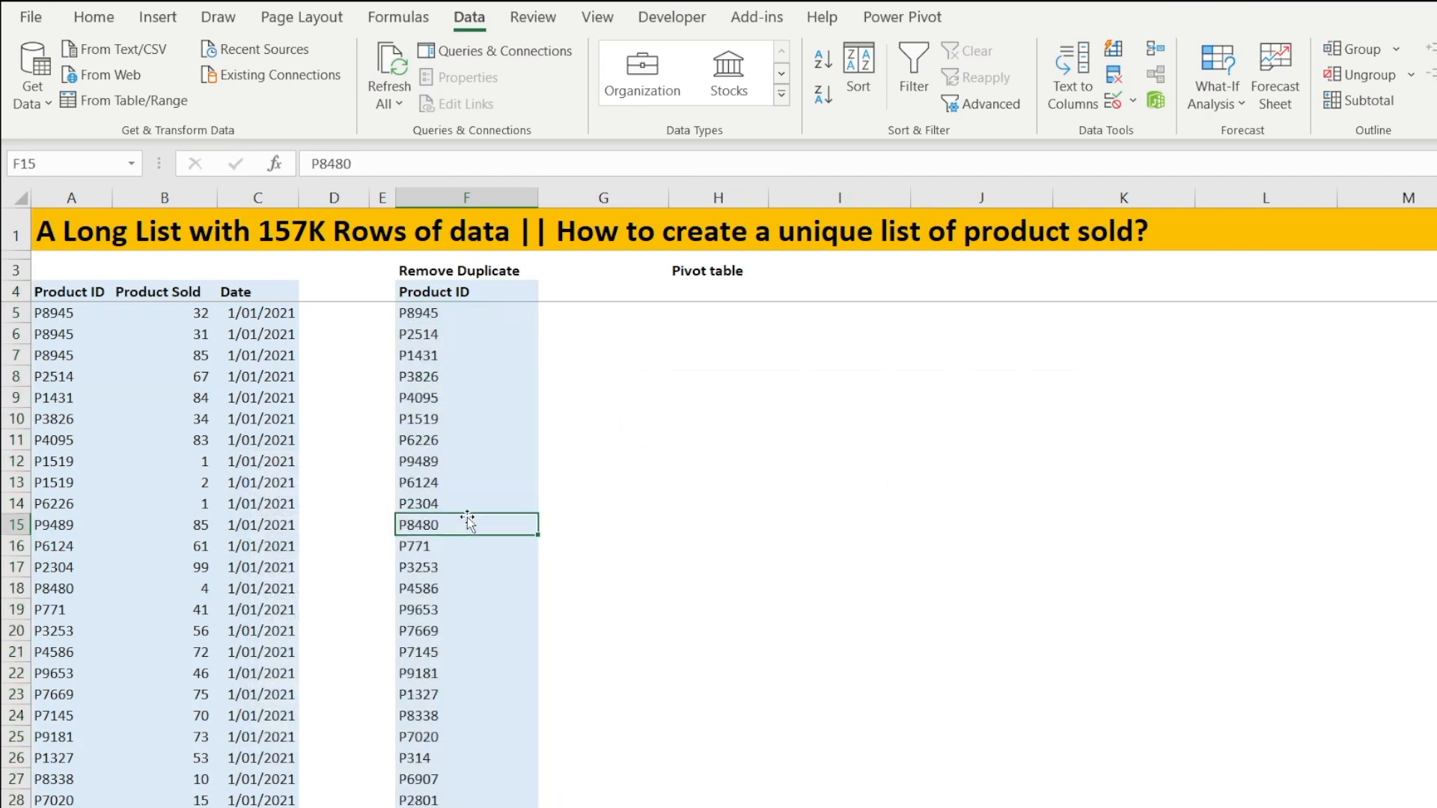
{"action": "key", "text": "ctrl+Down"}
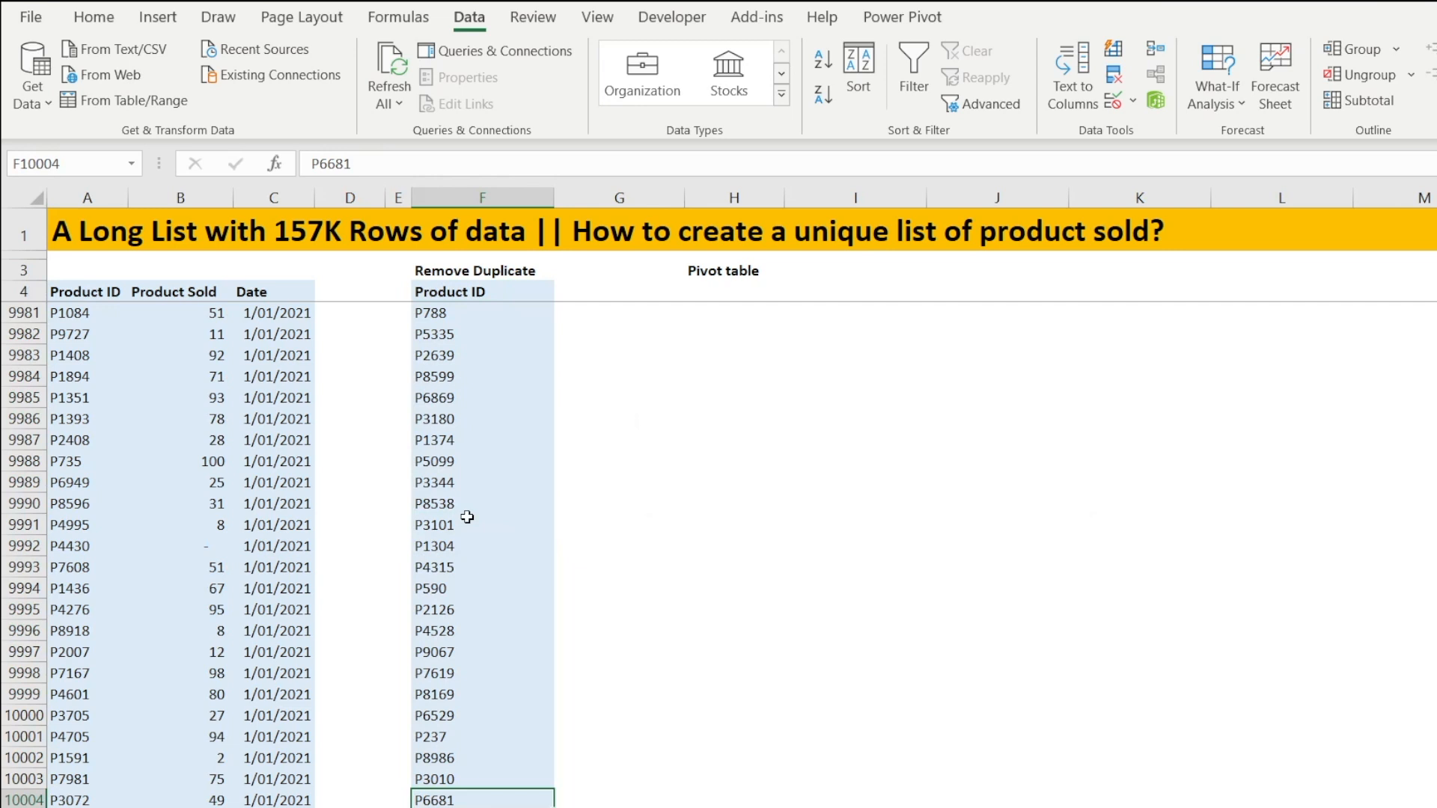
{"action": "key", "text": "ctrl+shift+Up"}
{"action": "key", "text": "shift+Down"}
{"action": "key", "text": "shift+Down"}
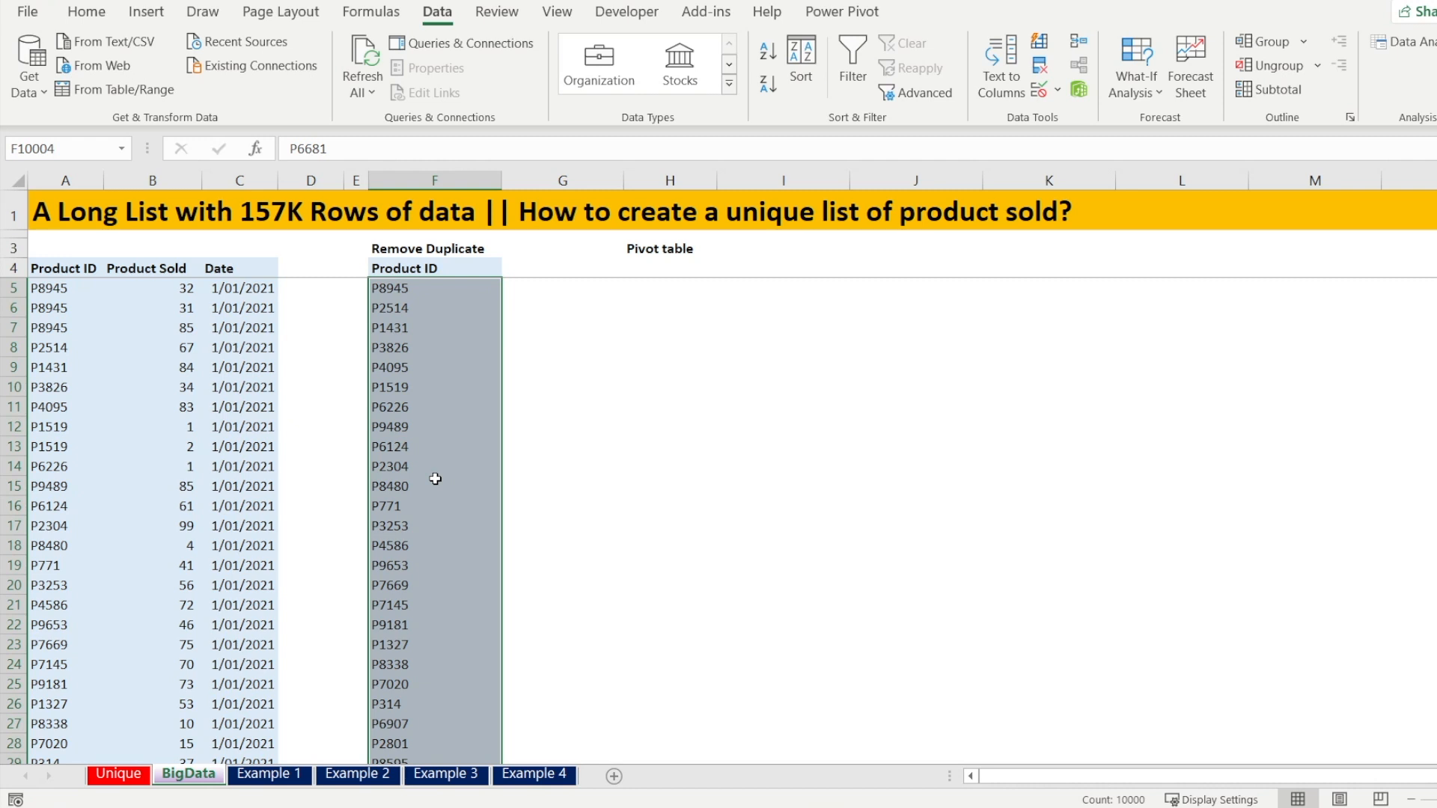
{"action": "key", "text": "Down"}
{"action": "key", "text": "Up"}
{"action": "key", "text": "Up"}
{"action": "key", "text": "ctrl+Up"}
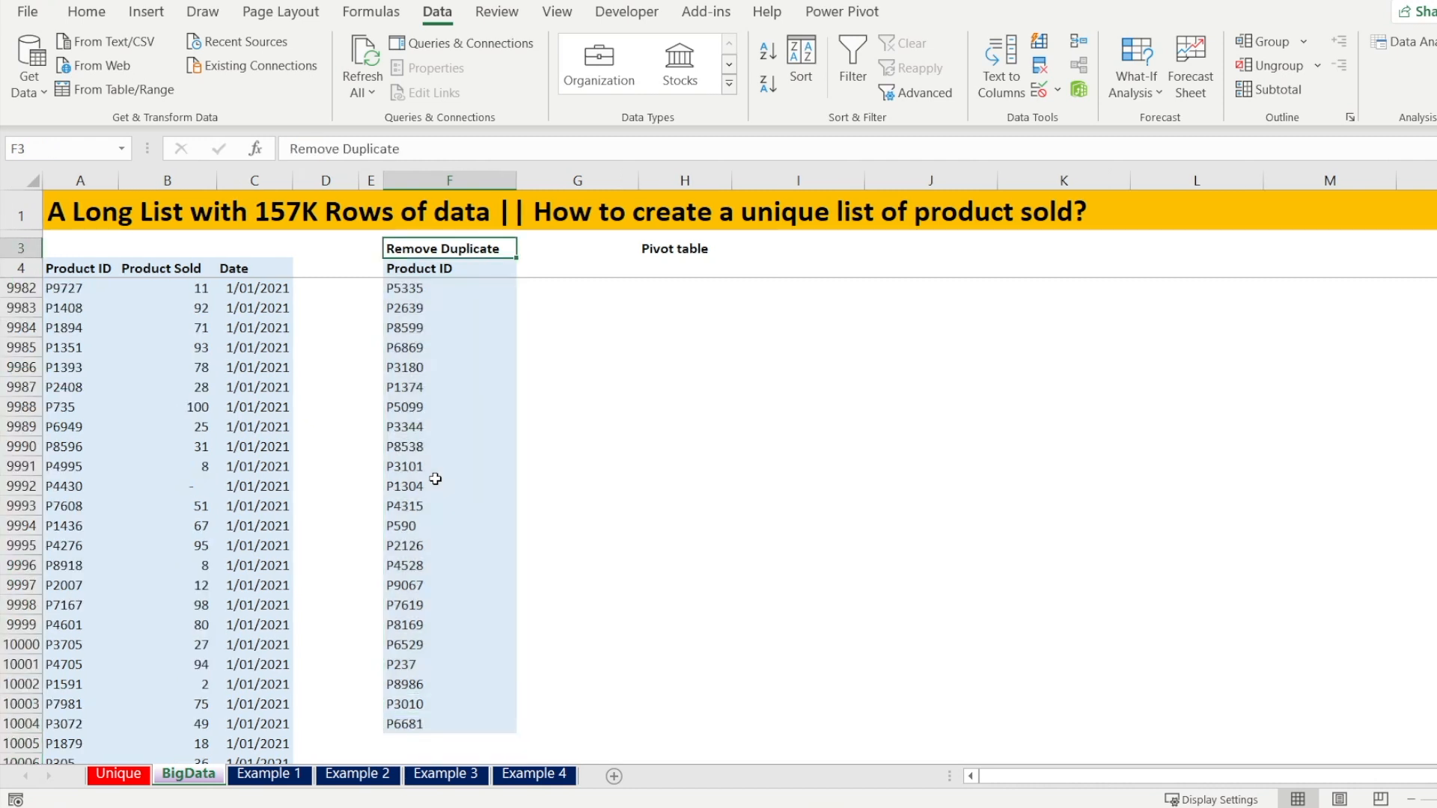
{"action": "key", "text": "Down"}
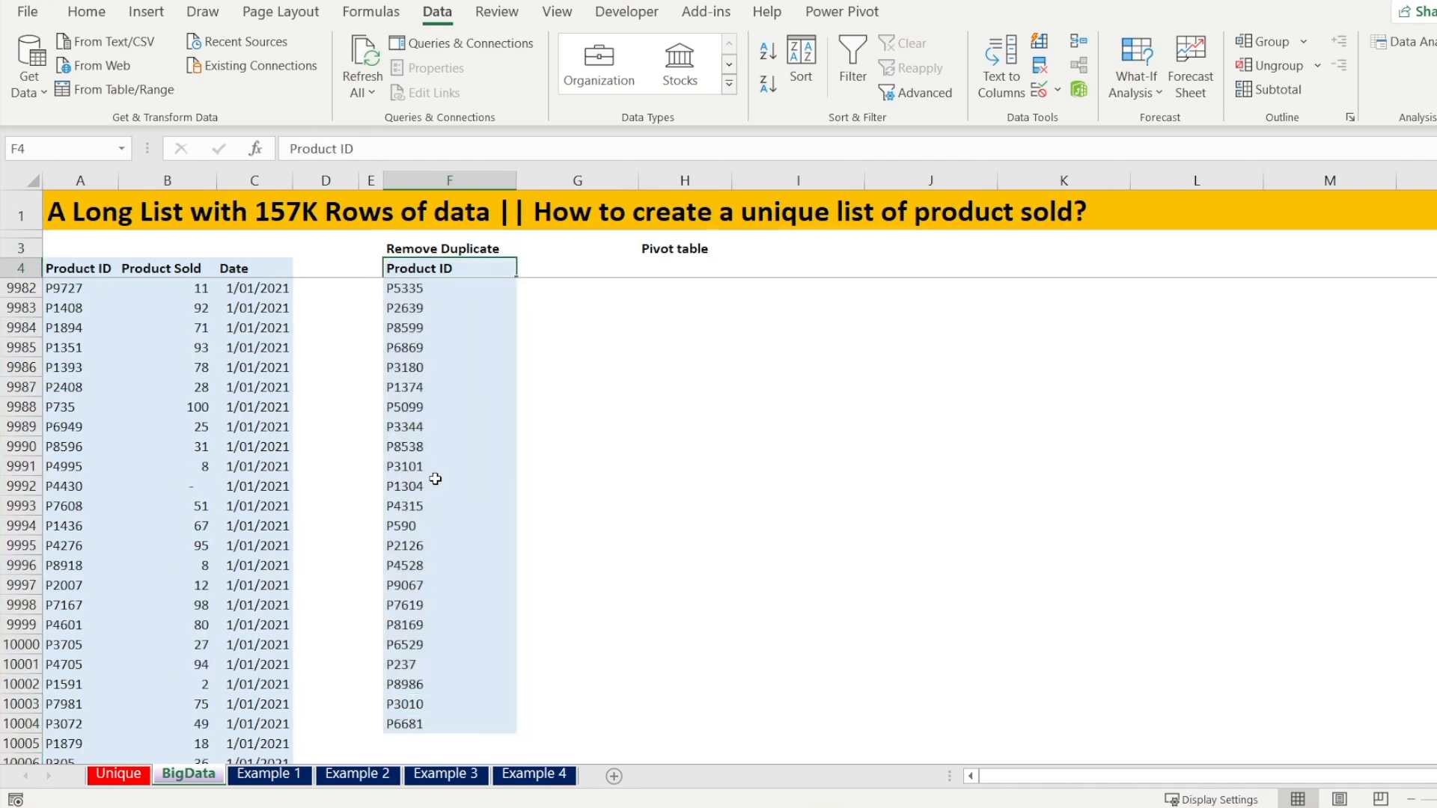
Insert a PivotTable from the Product ID range A4:A157768, placed on the existing sheet at H4
{"action": "key", "text": "Right"}
{"action": "key", "text": "Right"}
{"action": "key", "text": "Right"}
{"action": "key", "text": "Left"}
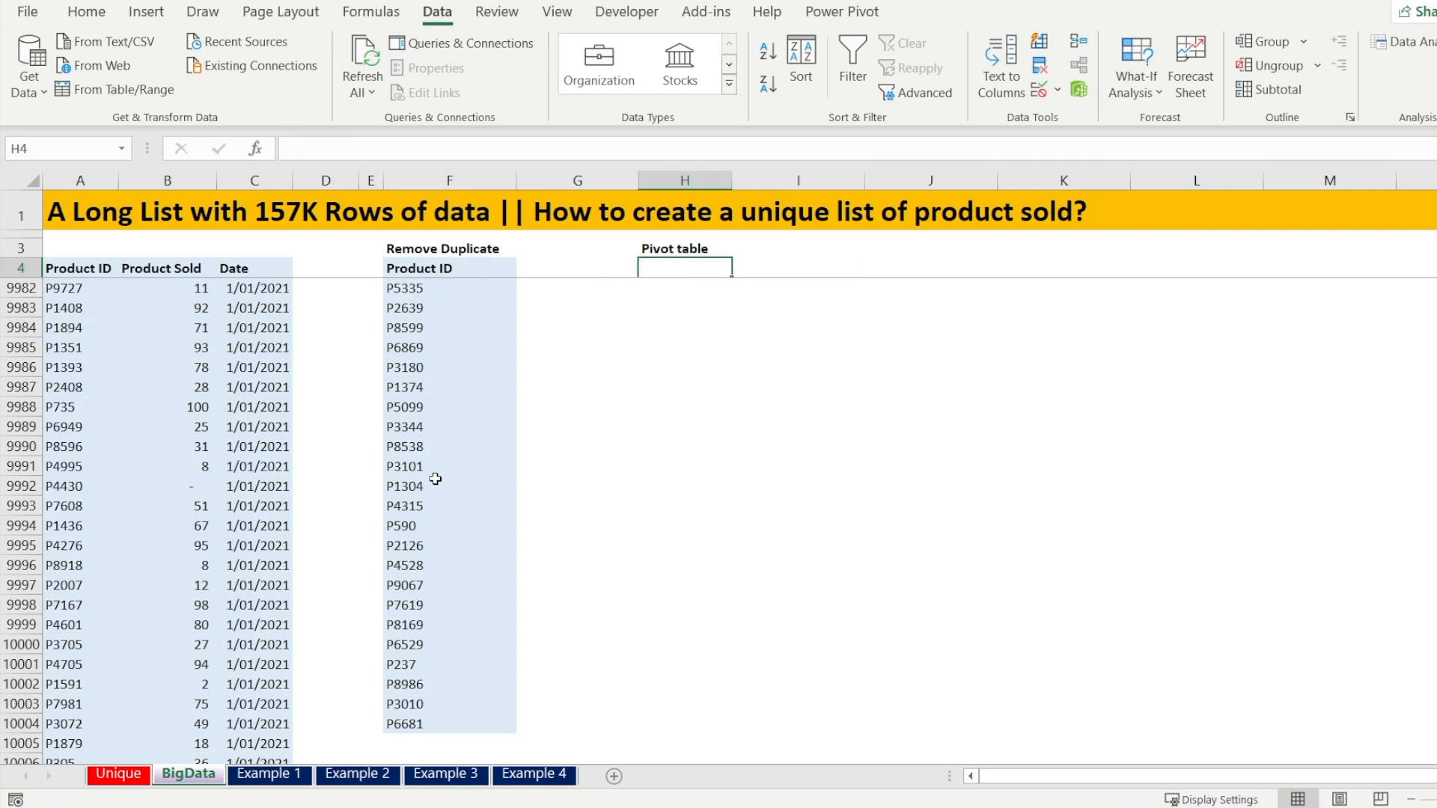
{"action": "key", "text": "Left"}
{"action": "key", "text": "Left"}
{"action": "key", "text": "Left"}
{"action": "key", "text": "Left"}
{"action": "key", "text": "Left"}
{"action": "key", "text": "Left"}
{"action": "key", "text": "Left"}
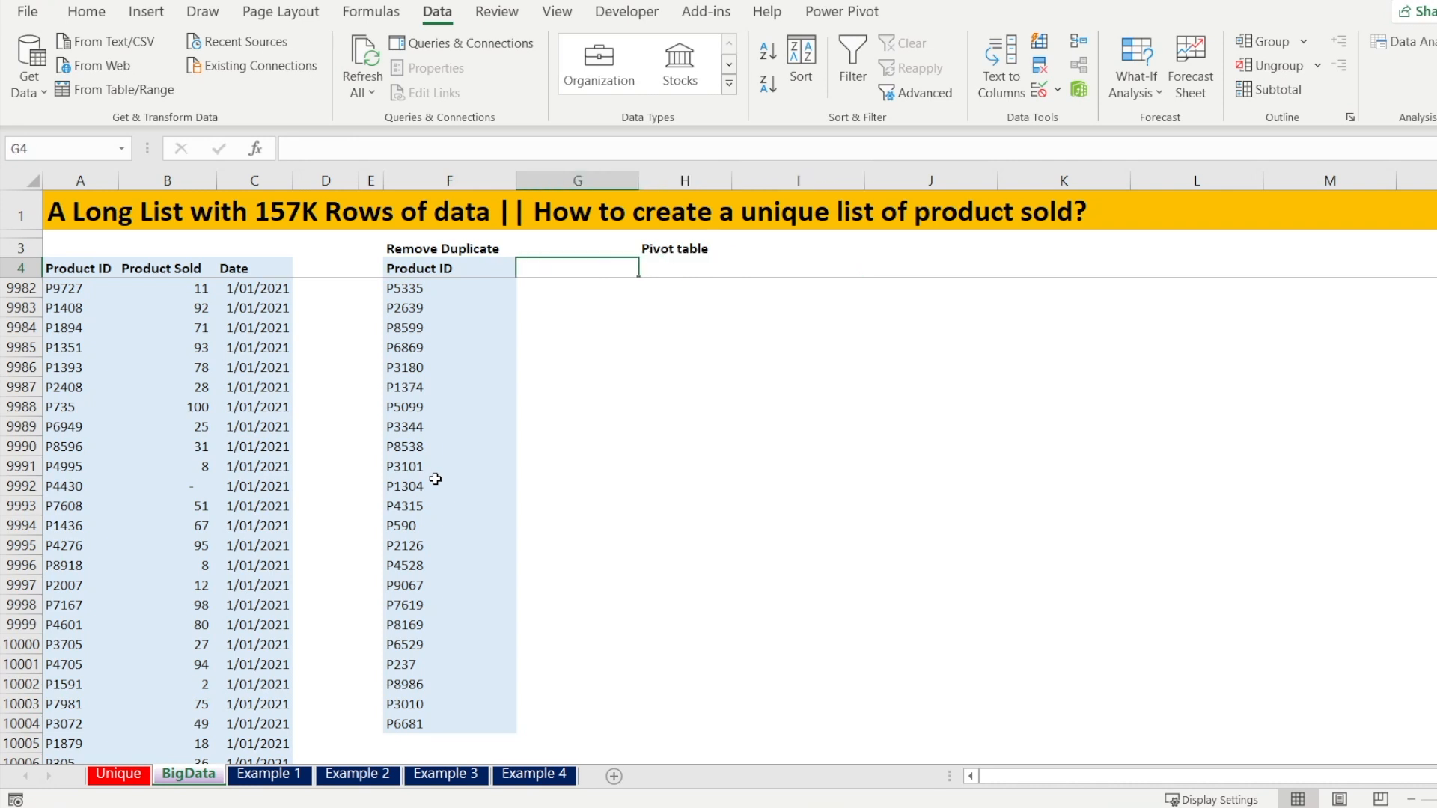
{"action": "key", "text": "ctrl+shift+Down"}
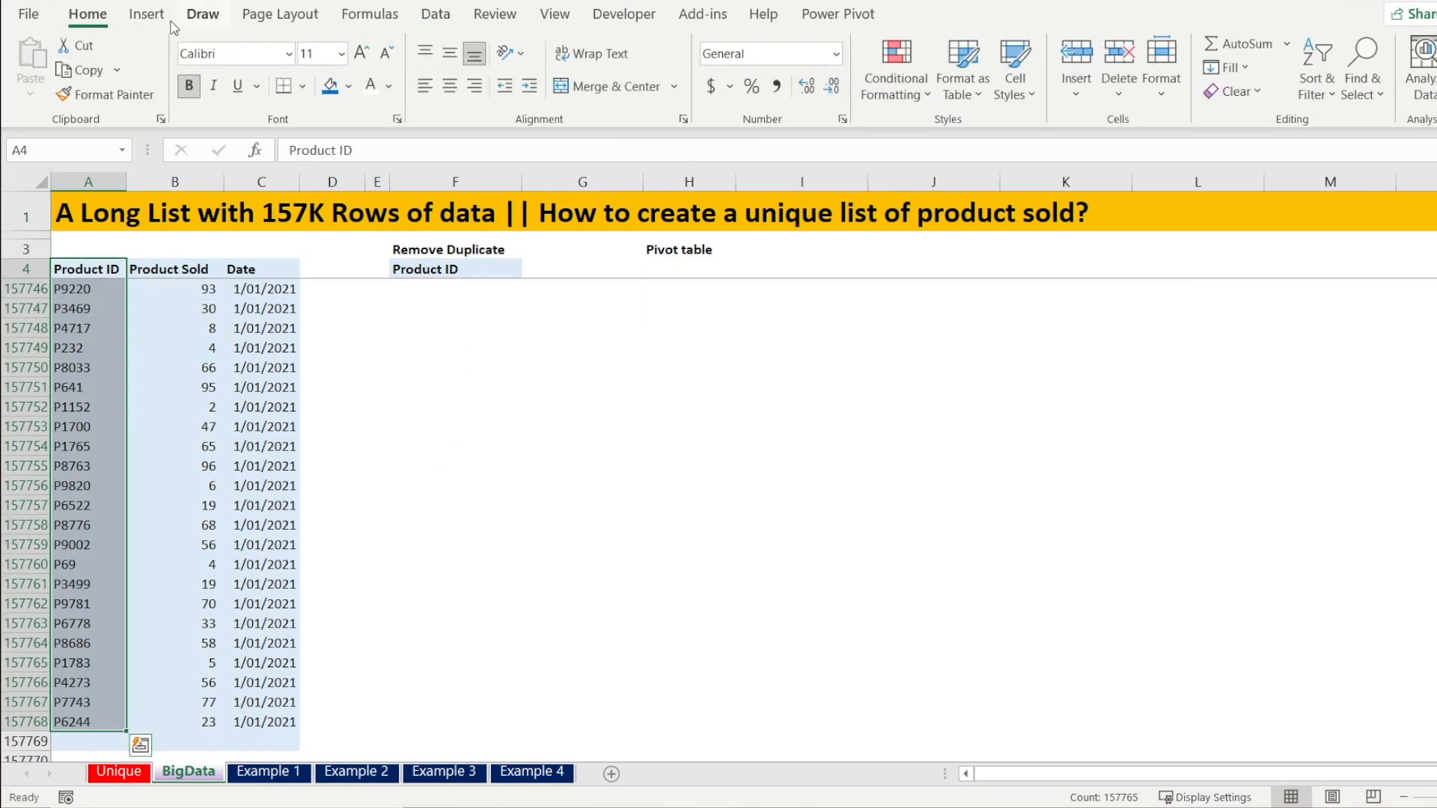
{"action": "left_click", "coordinate": [146, 11]}
{"action": "left_click", "coordinate": [38, 60]}
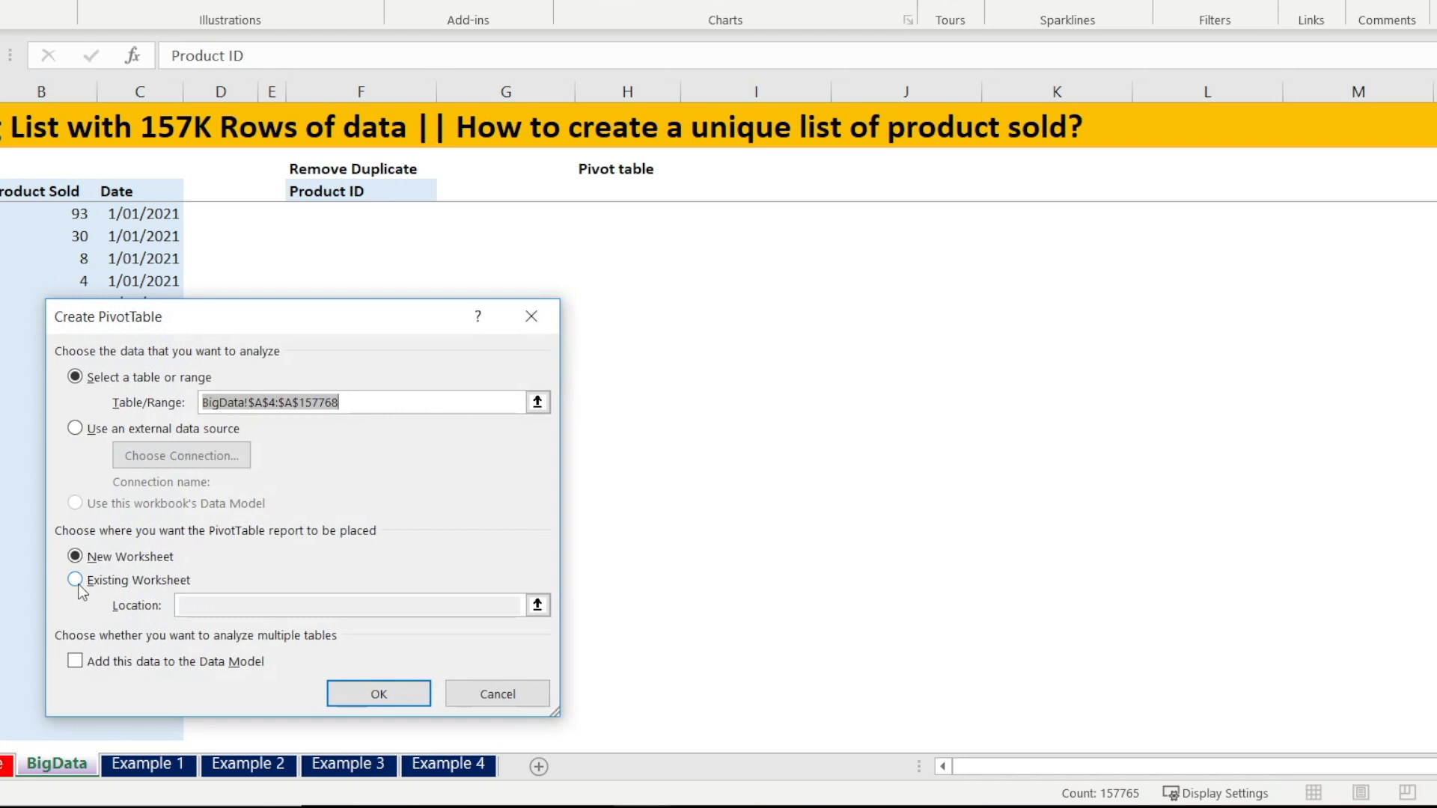
{"action": "left_click", "coordinate": [75, 580]}
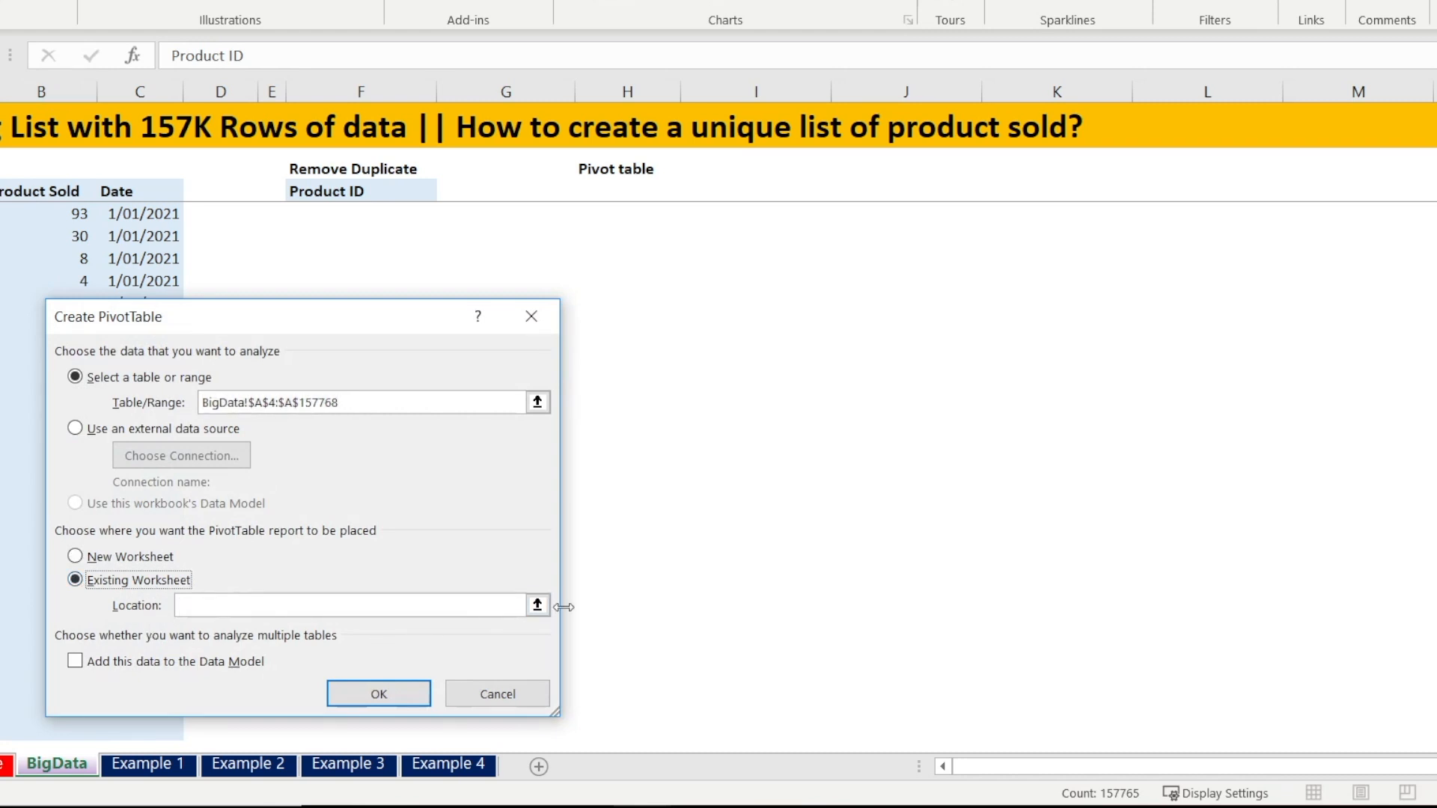
{"action": "left_click", "coordinate": [604, 185]}
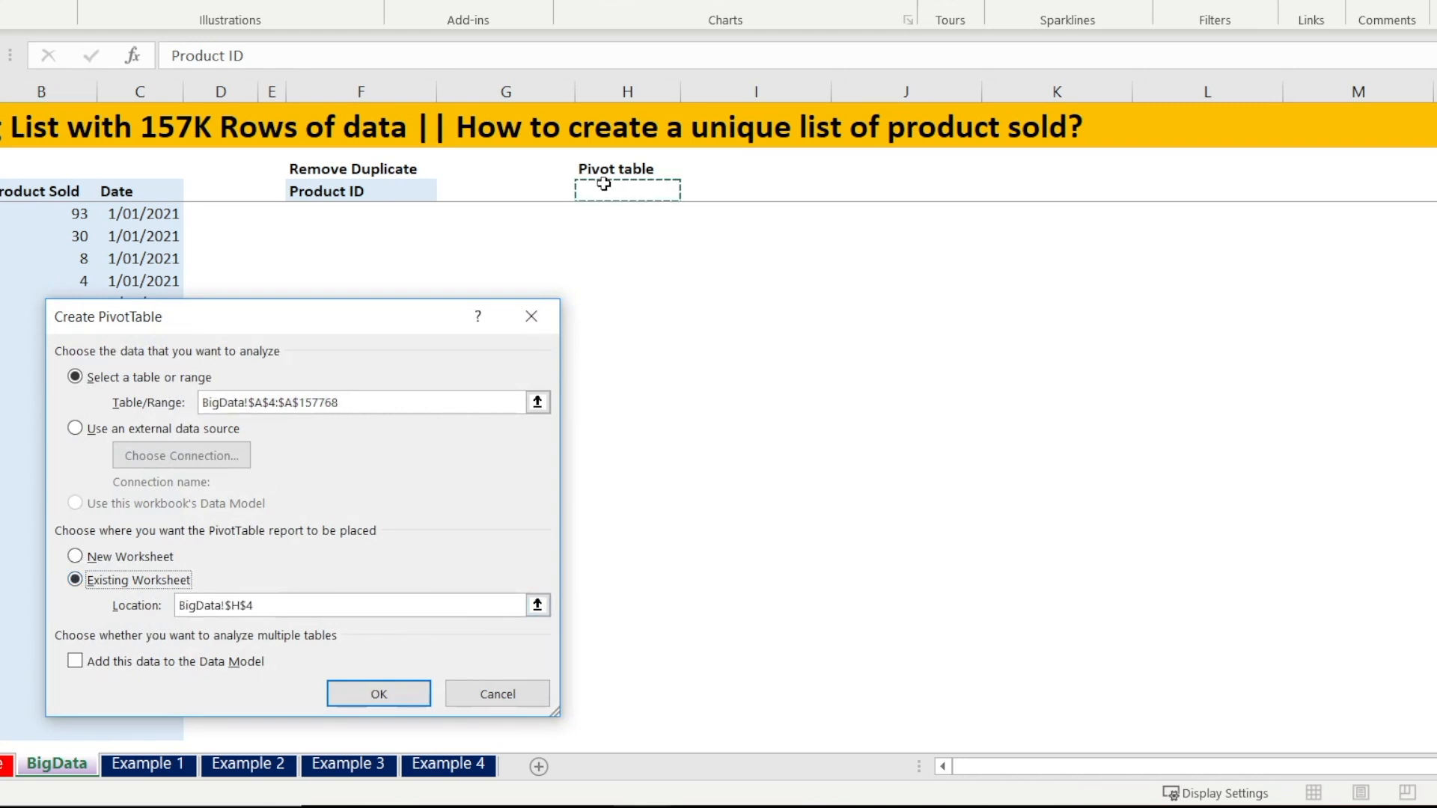
{"action": "left_click", "coordinate": [405, 695]}
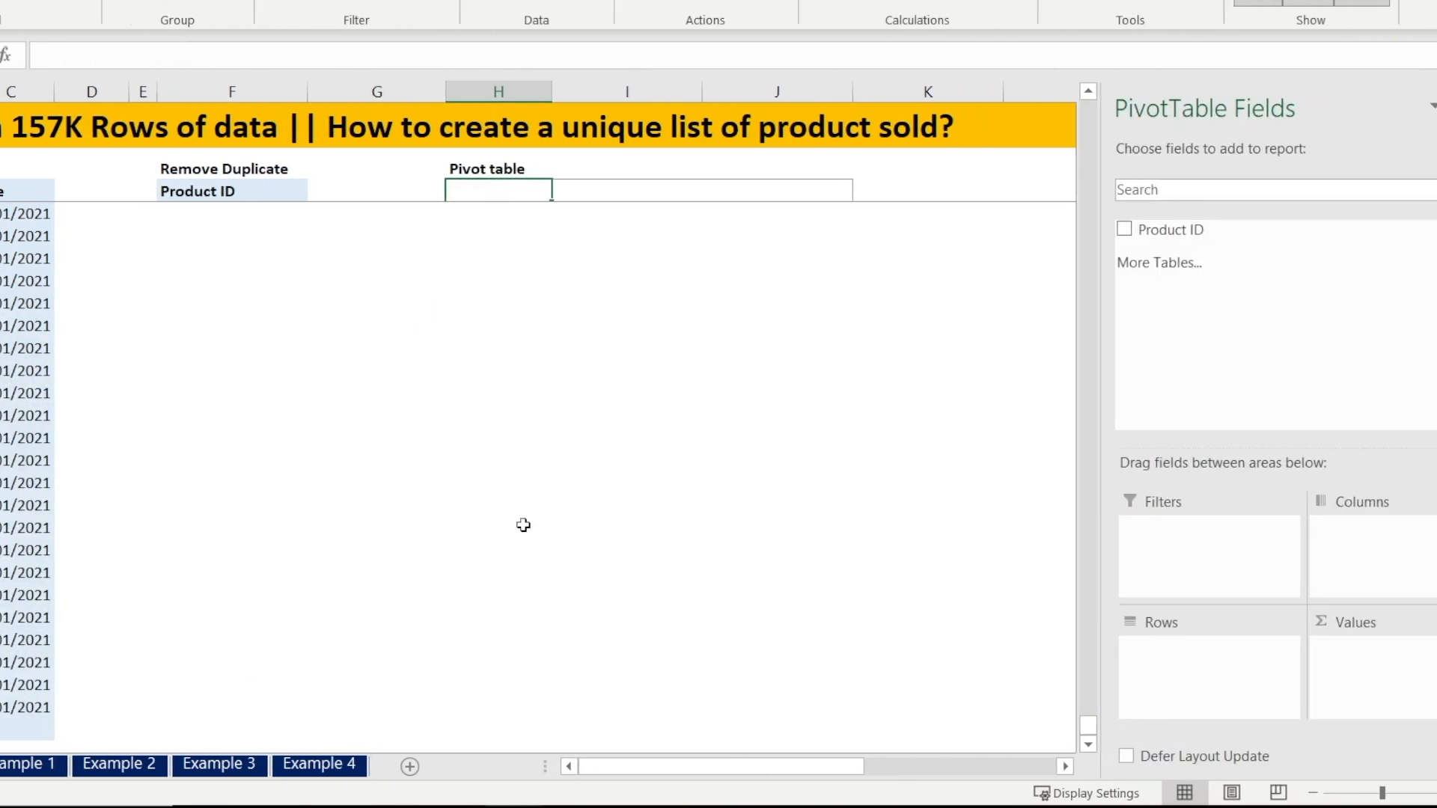
Add Product ID to the pivot table's rows and values, close the field list, and check the list's end
{"action": "left_click_drag", "start_coordinate": [1097, 229], "coordinate": [1140, 661]}
{"action": "left_click_drag", "start_coordinate": [1130, 231], "coordinate": [1314, 643]}
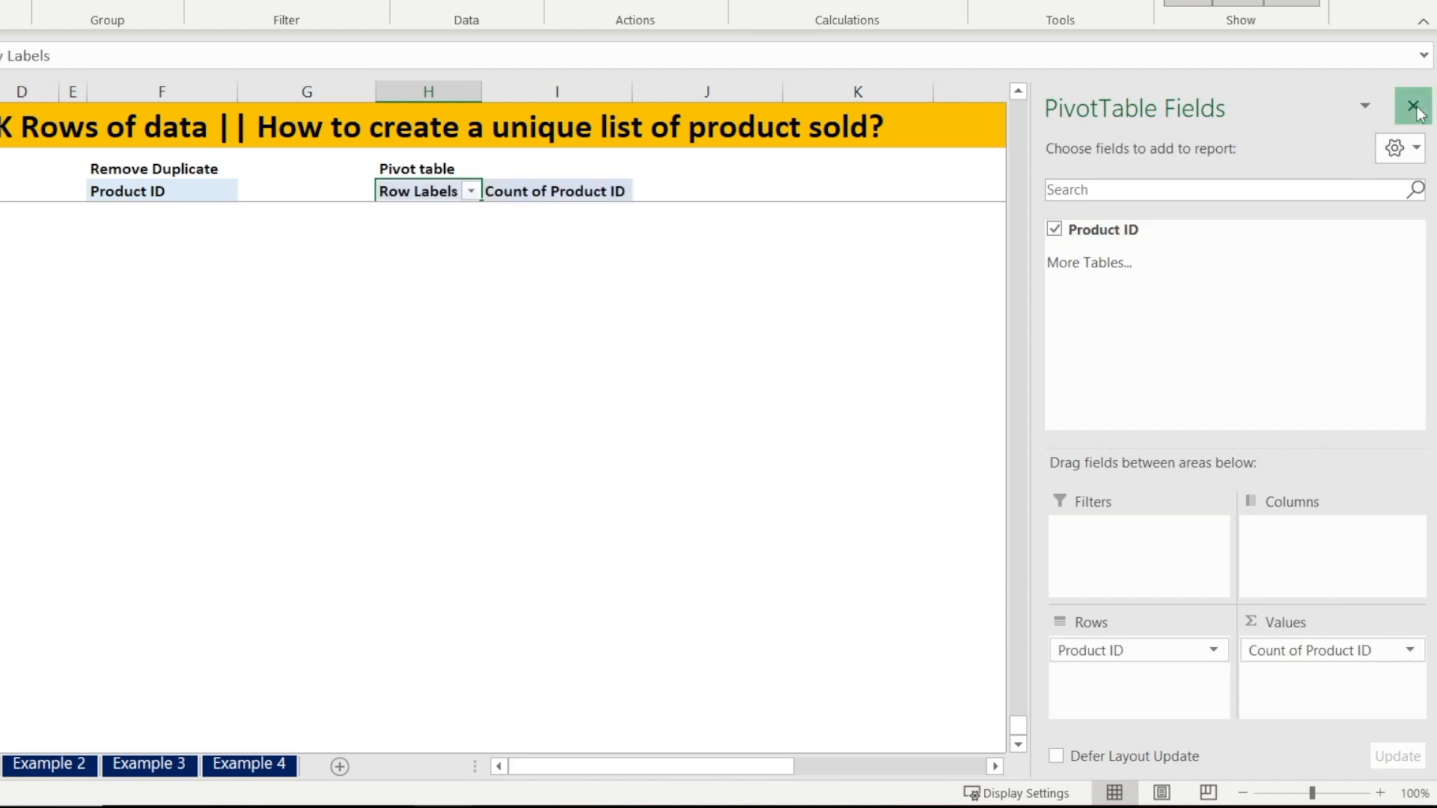
{"action": "left_click", "coordinate": [1413, 105]}
{"action": "left_click", "coordinate": [469, 234]}
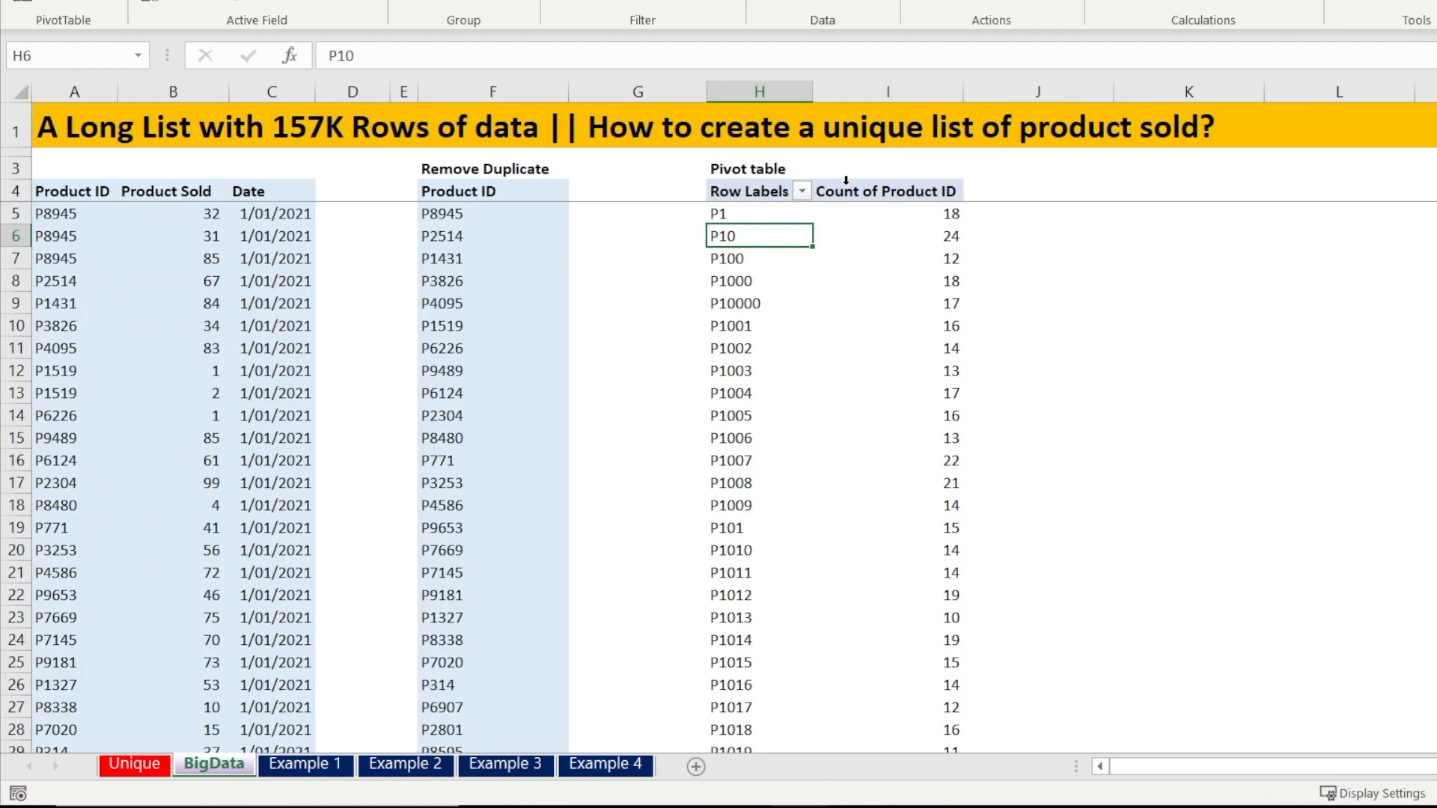
{"action": "key", "text": "ctrl+Down"}
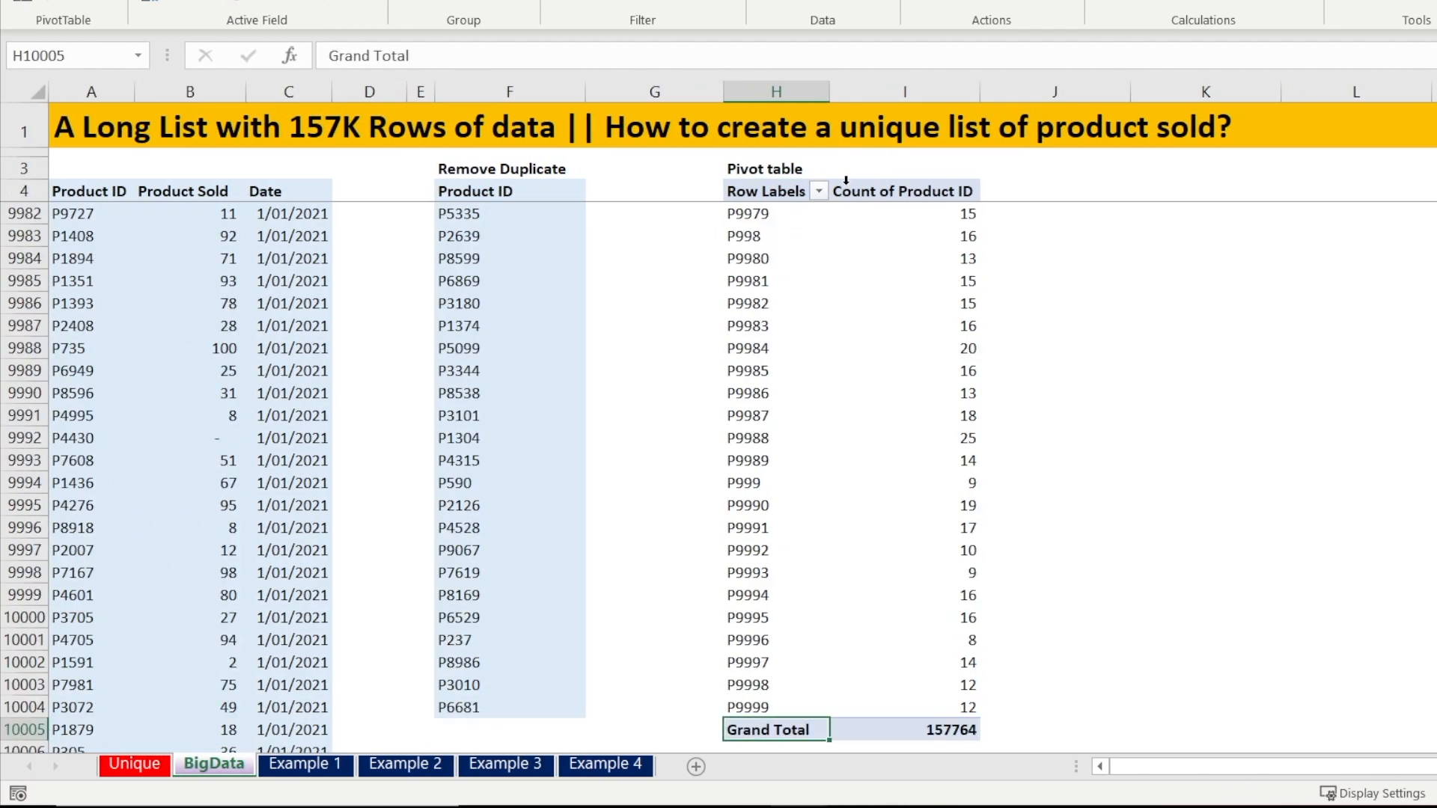
{"action": "key", "text": "Up"}
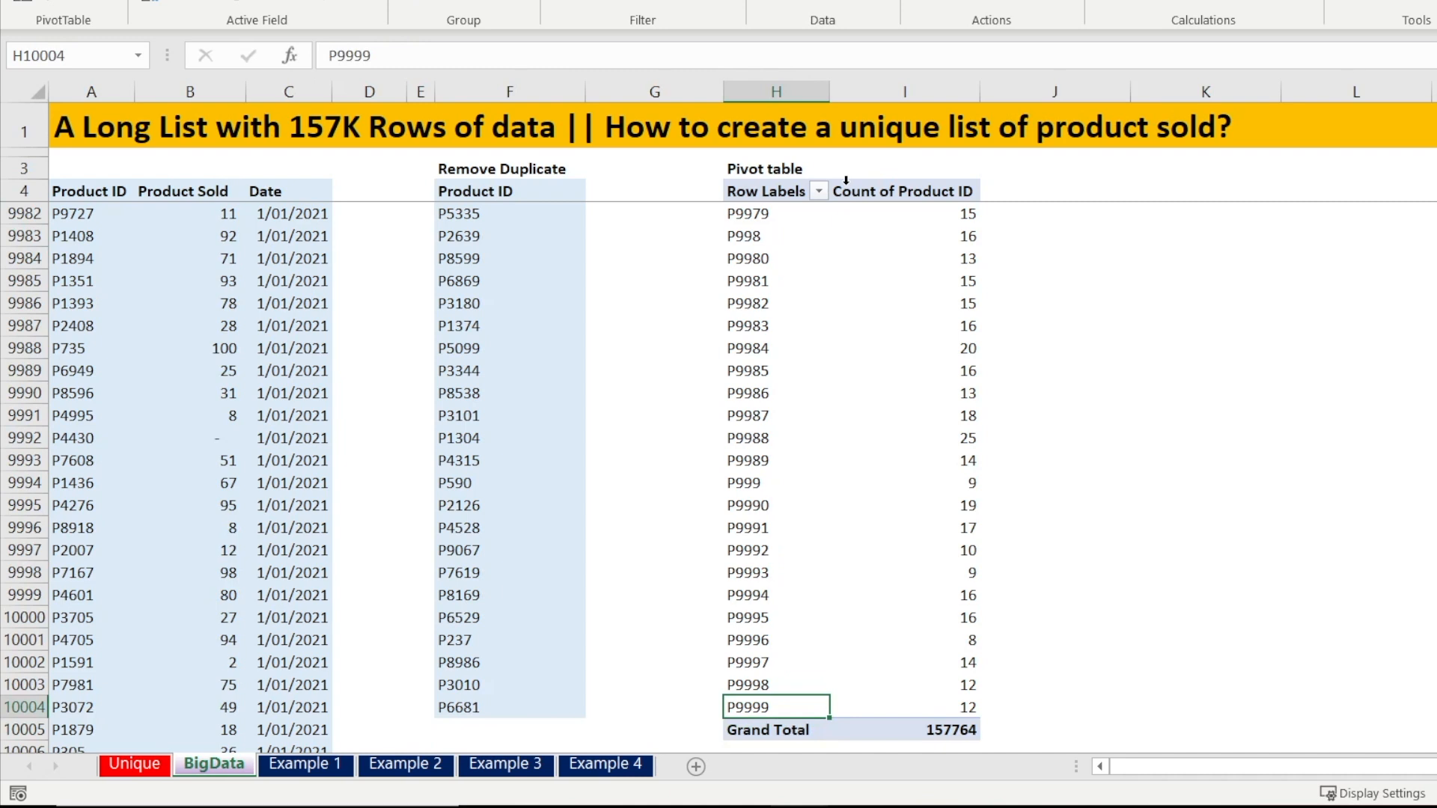
{"action": "key", "text": "ctrl+Up"}
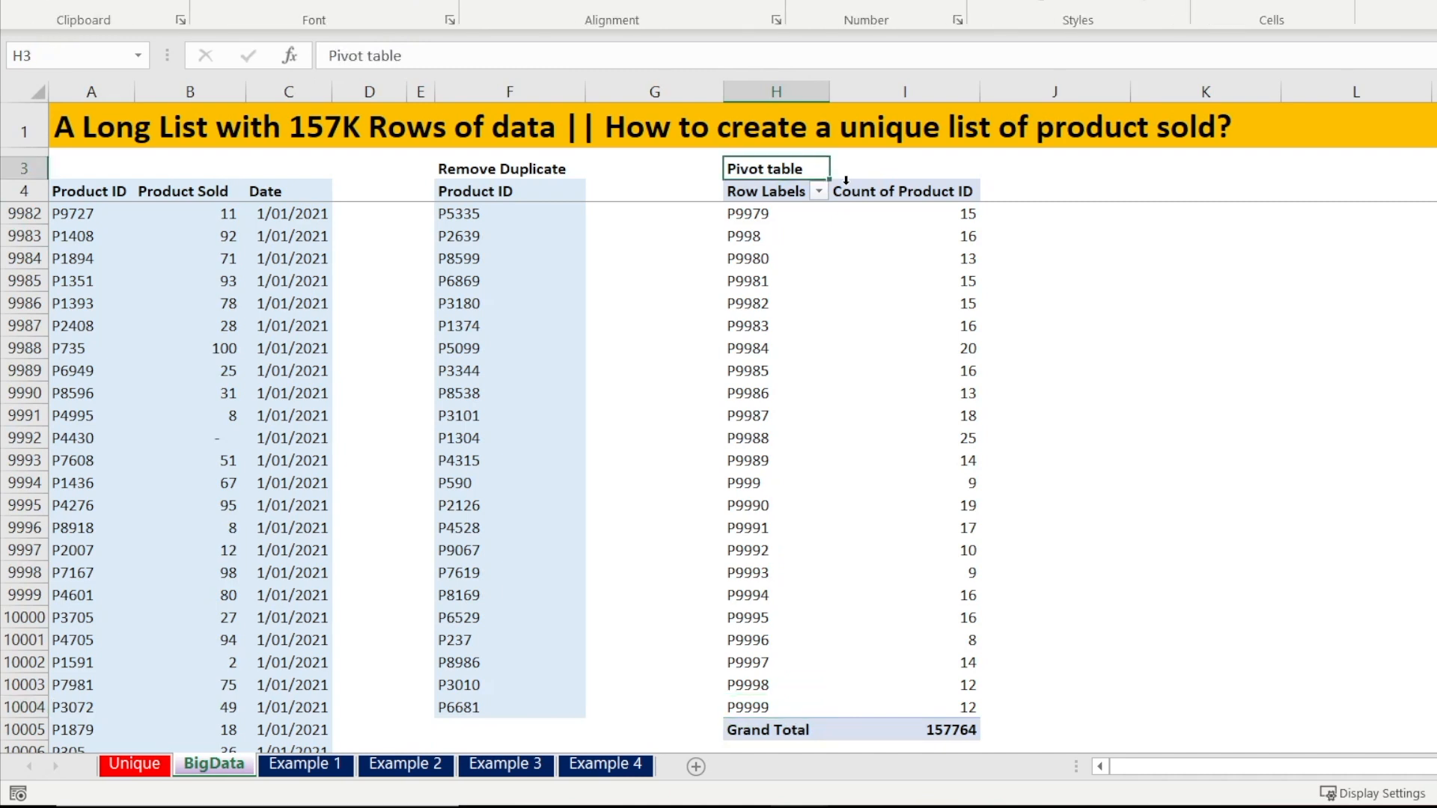
Browse through the pivot table's row labels and count values at the top and end of the list
{"action": "key", "text": "Down"}
{"action": "key", "text": "Down"}
{"action": "key", "text": "Up"}
{"action": "key", "text": "Up"}
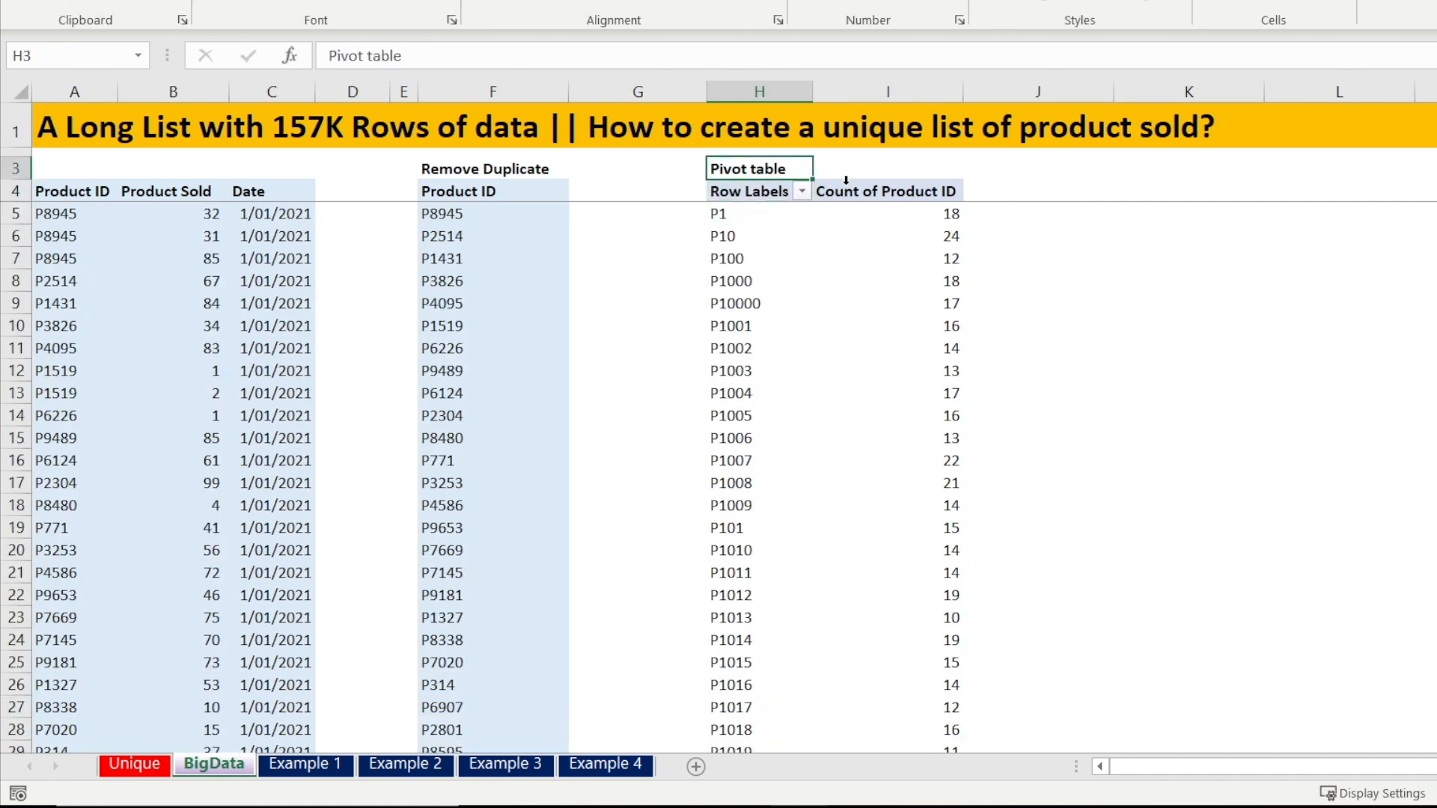
{"action": "key", "text": "Left"}
{"action": "key", "text": "Left"}
{"action": "key", "text": "Left"}
{"action": "key", "text": "Right"}
{"action": "key", "text": "Right"}
{"action": "key", "text": "Right"}
{"action": "key", "text": "Right"}
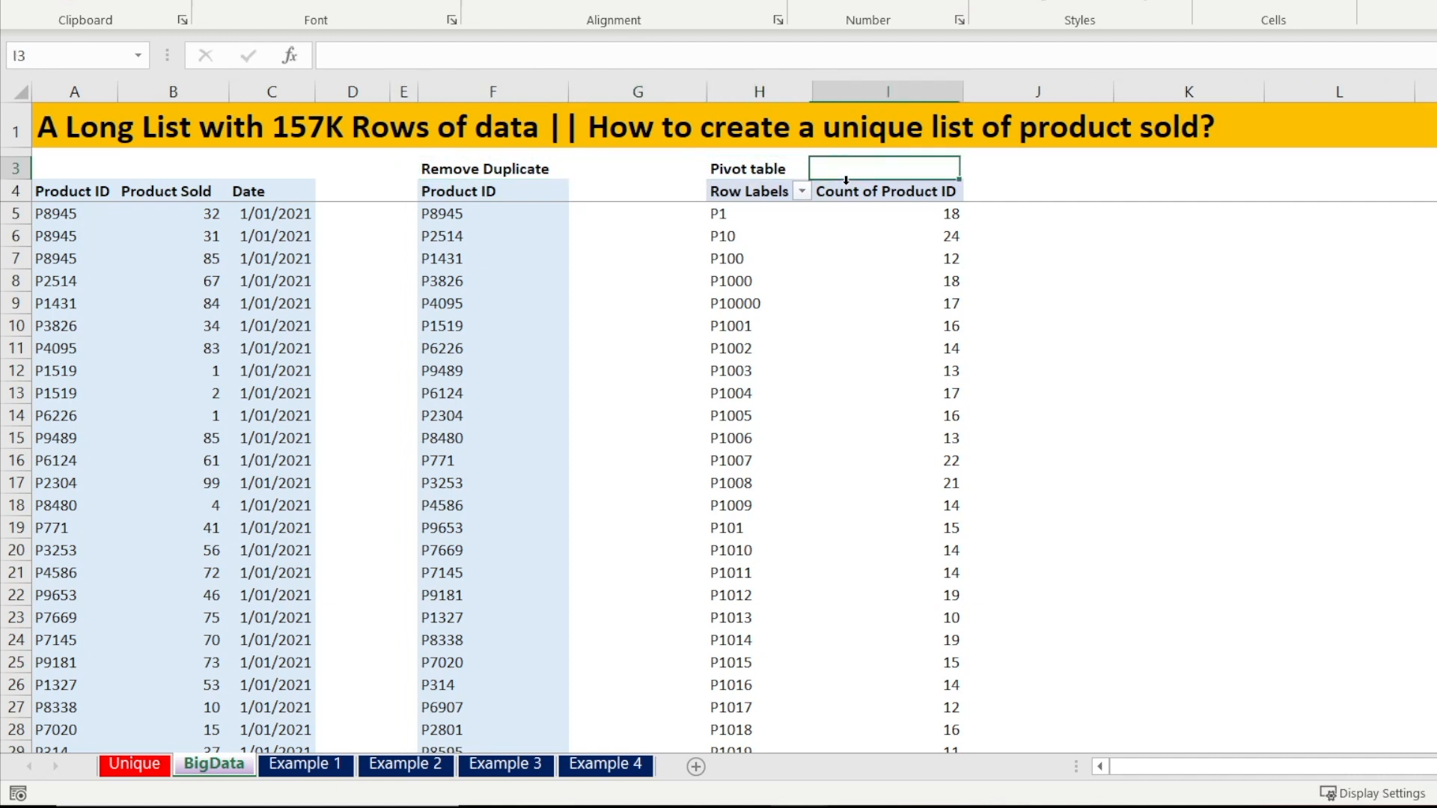
{"action": "key", "text": "Left"}
{"action": "key", "text": "Left"}
{"action": "key", "text": "Left"}
{"action": "key", "text": "Right"}
{"action": "key", "text": "Right"}
{"action": "key", "text": "Left"}
{"action": "key", "text": "Right"}
{"action": "key", "text": "Down"}
{"action": "key", "text": "Down"}
{"action": "key", "text": "Right"}
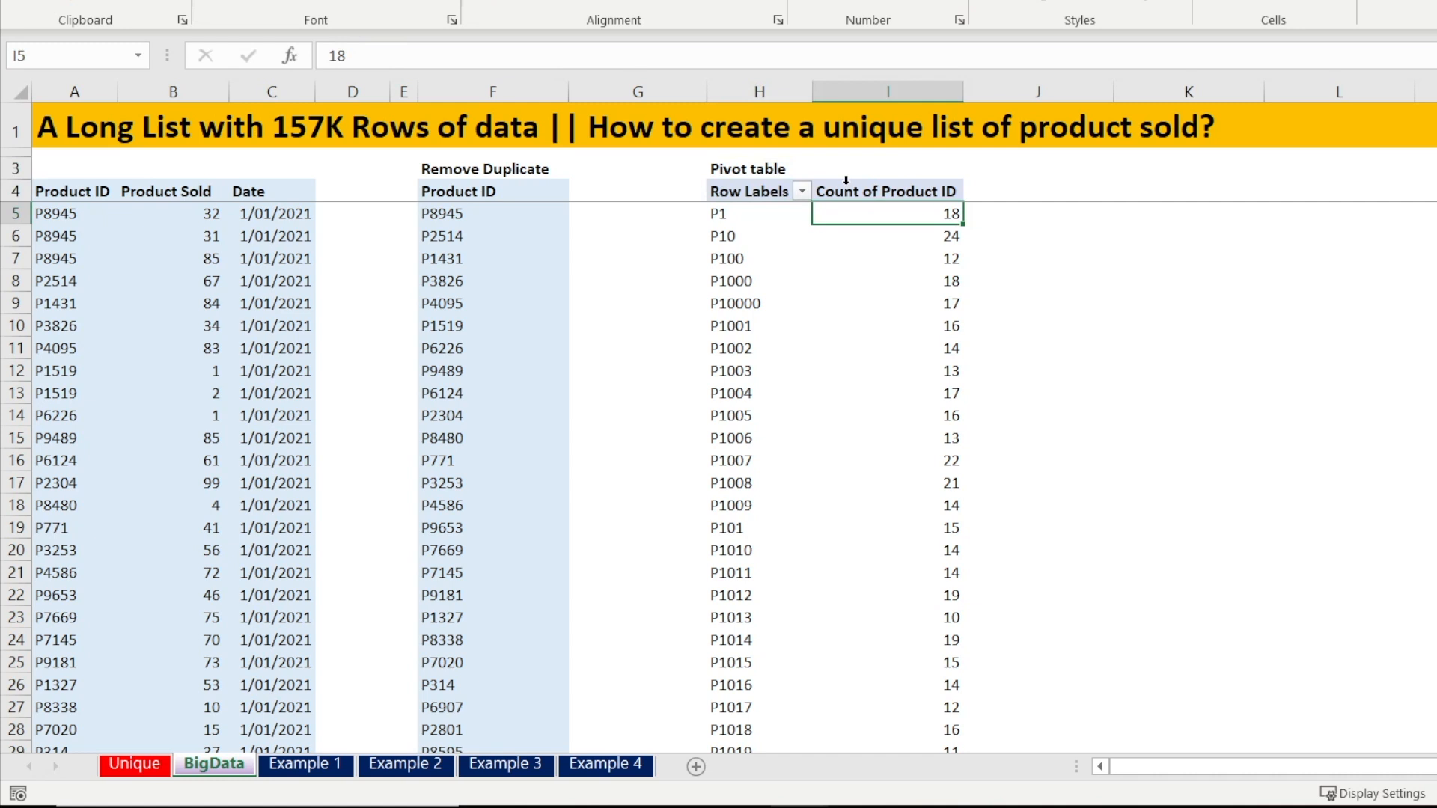
{"action": "key", "text": "Left"}
{"action": "key", "text": "Right"}
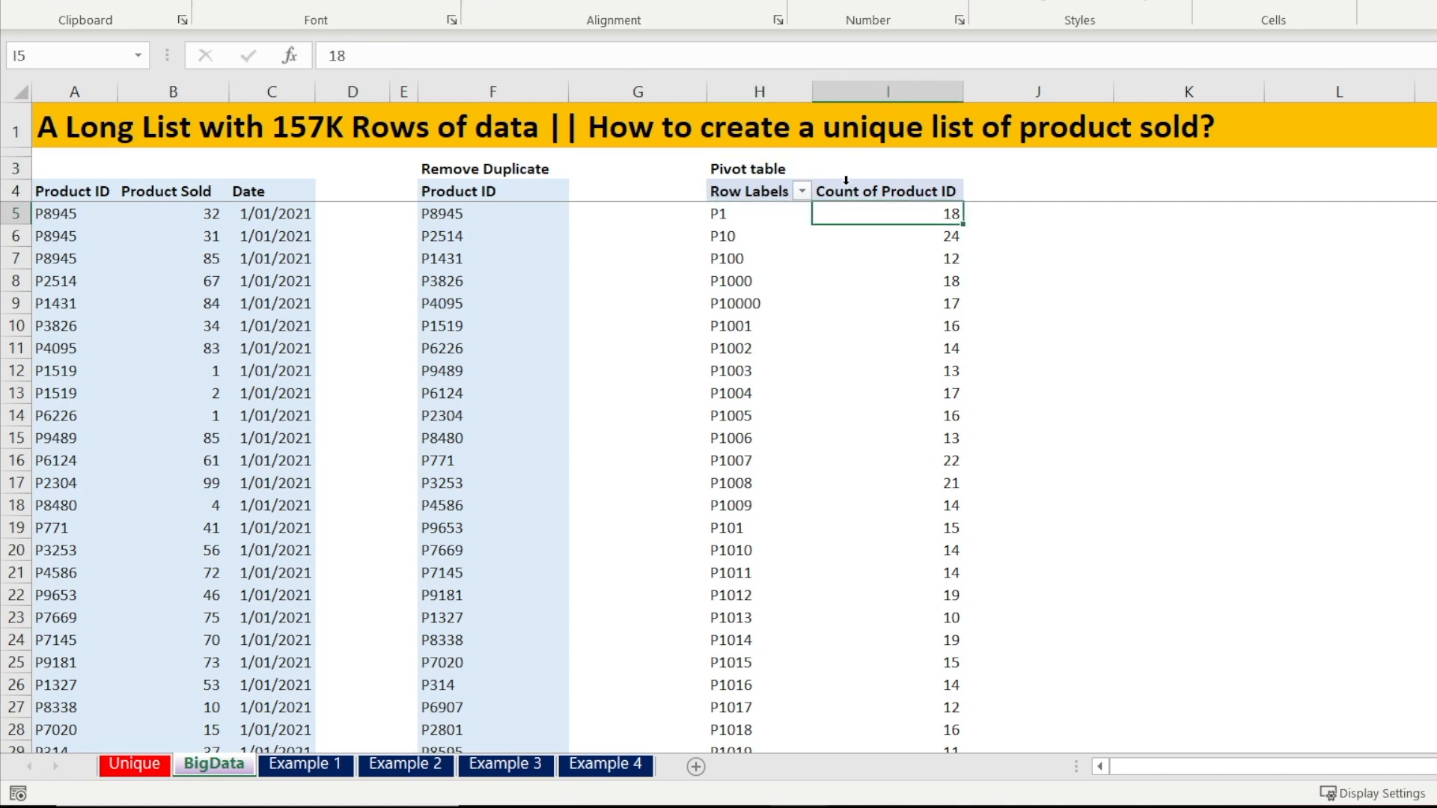
Hide column I holding the Count of Product ID values
{"action": "left_click", "coordinate": [869, 92]}
{"action": "right_click", "coordinate": [874, 95]}
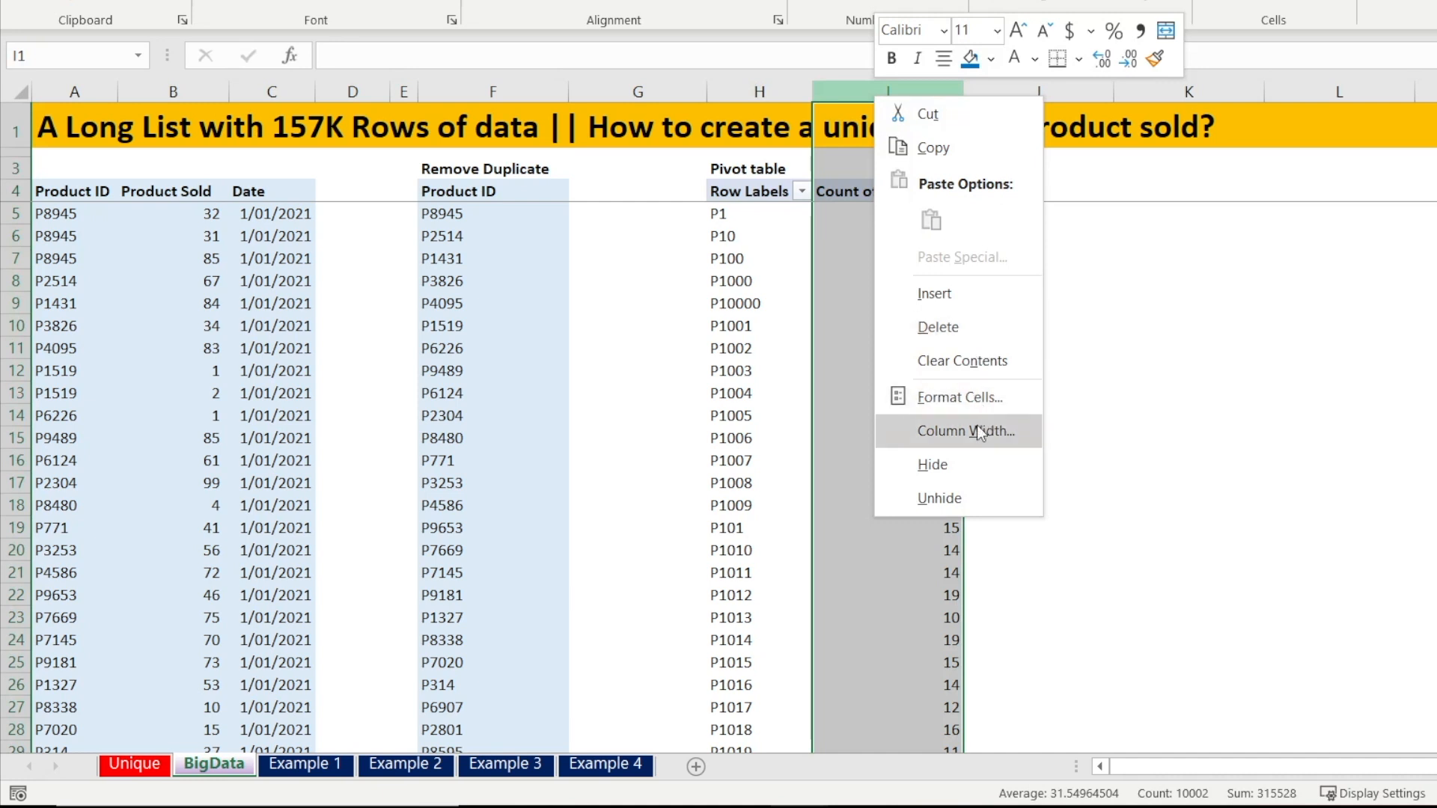
{"action": "left_click", "coordinate": [973, 462]}
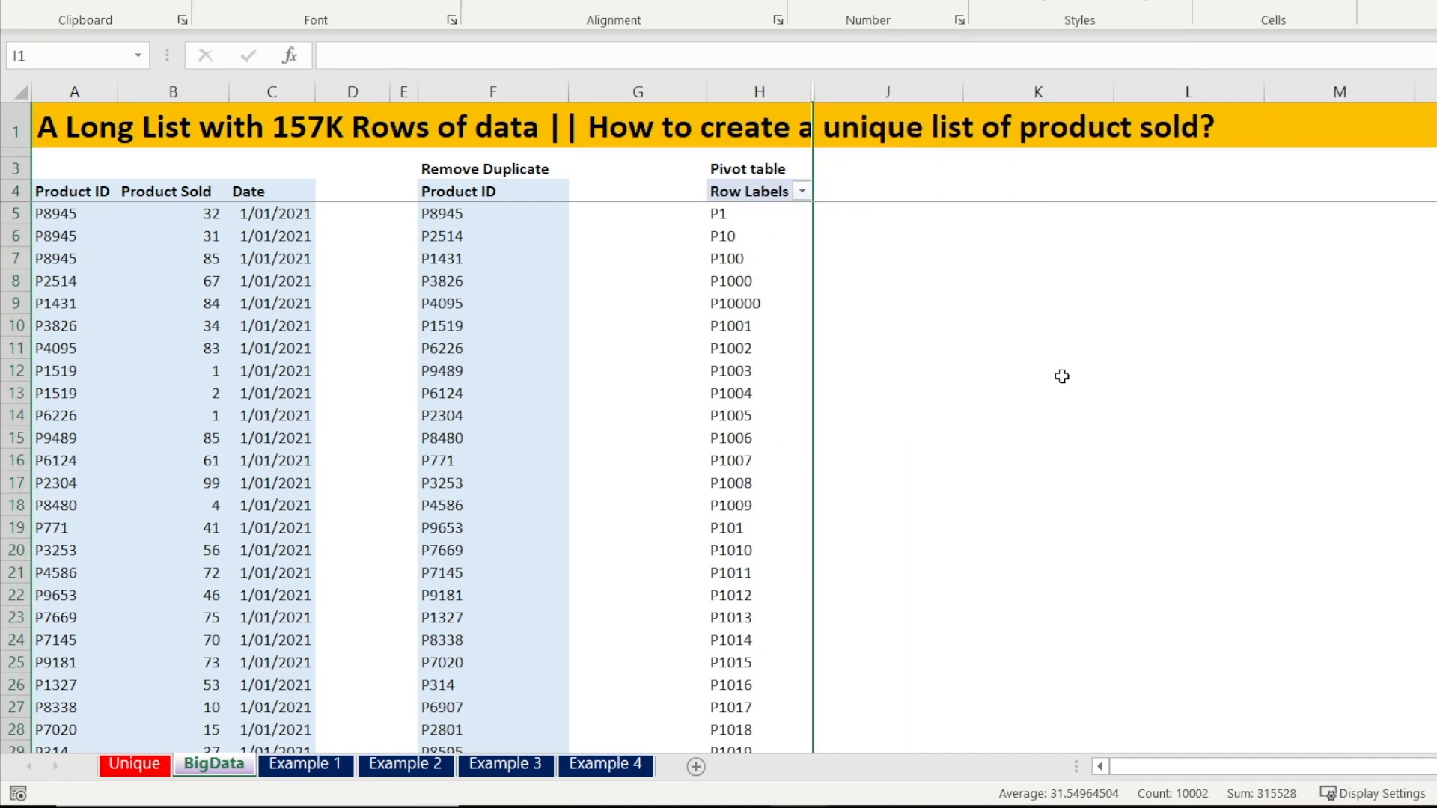
Select the pivot table's row labels down to the end to check the list's extent, then return to the top
{"action": "left_click", "coordinate": [771, 196]}
{"action": "left_click", "coordinate": [771, 196]}
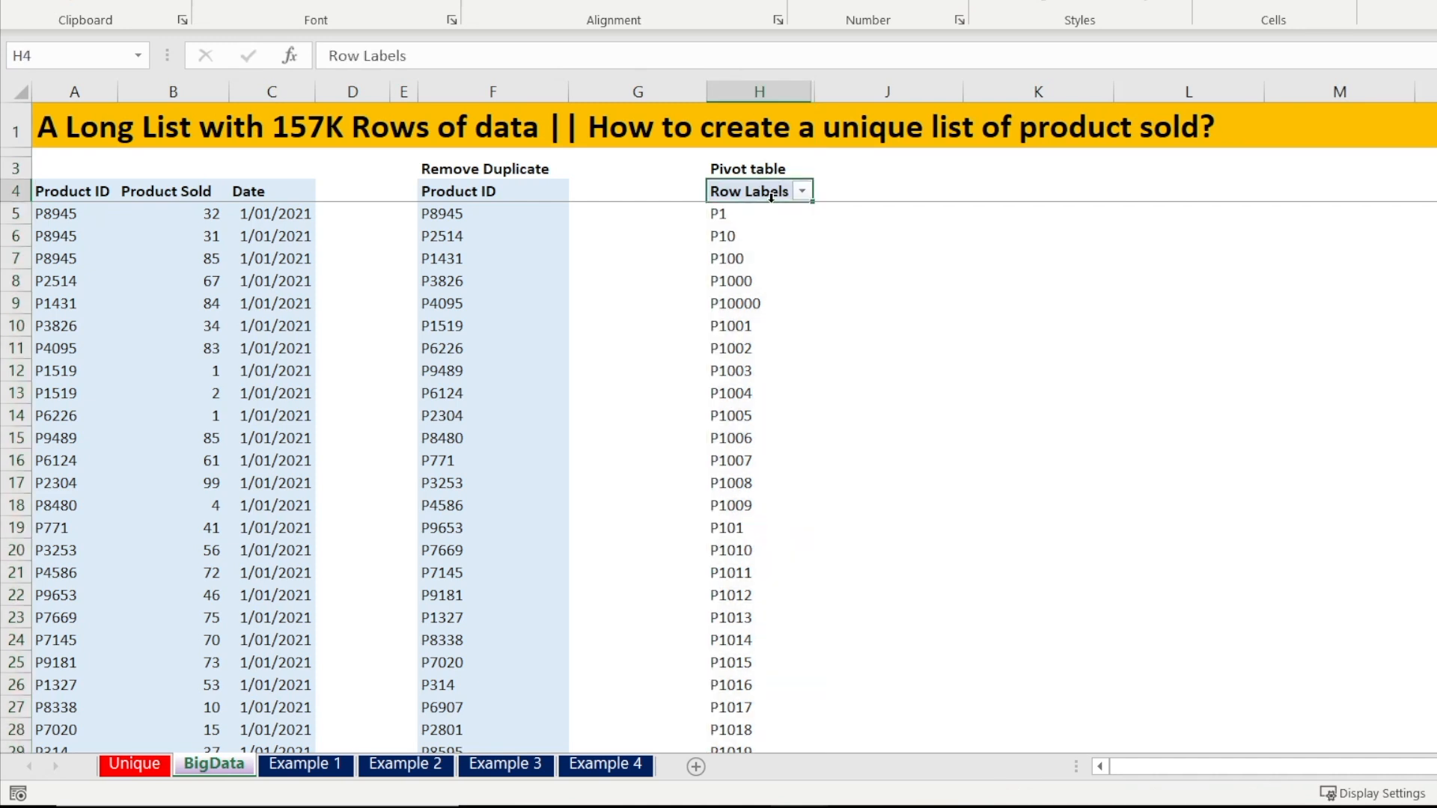
{"action": "key", "text": "ctrl+shift+Down"}
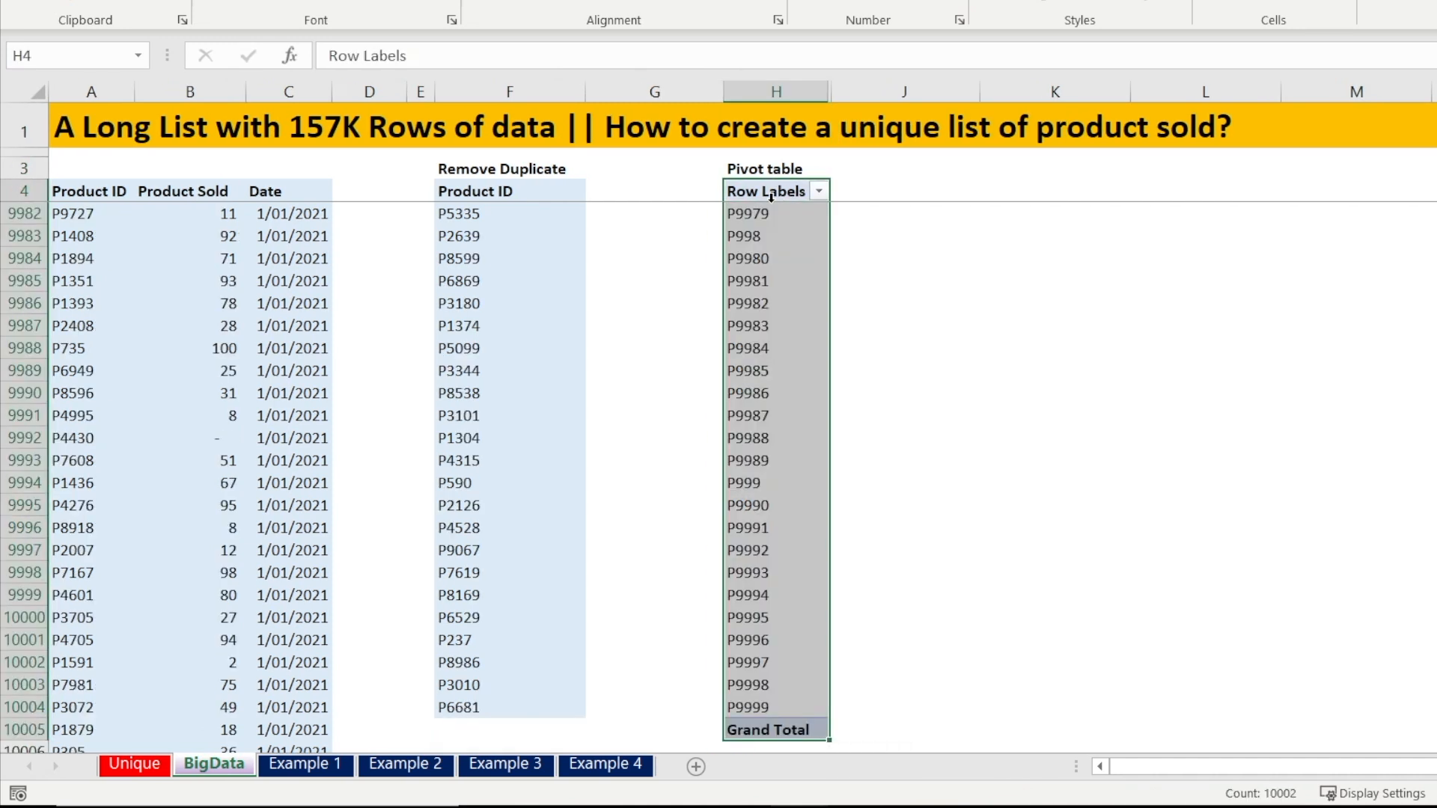
{"action": "key", "text": "ctrl+Up"}
{"action": "key", "text": "Down"}
{"action": "key", "text": "Down"}
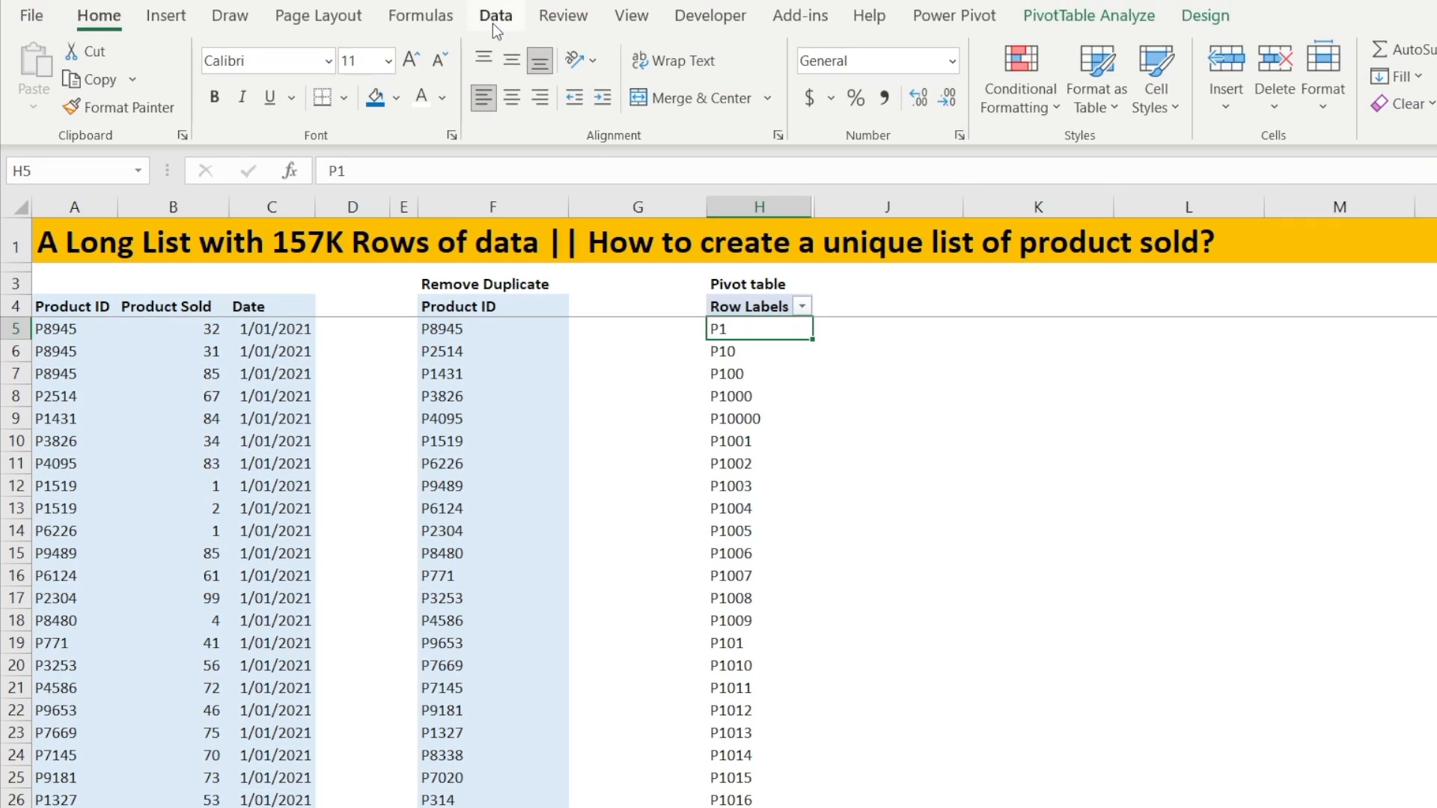
Open the PivotTable's Change Data Source dialog to review the source range, then close it
{"action": "left_click", "coordinate": [1039, 21]}
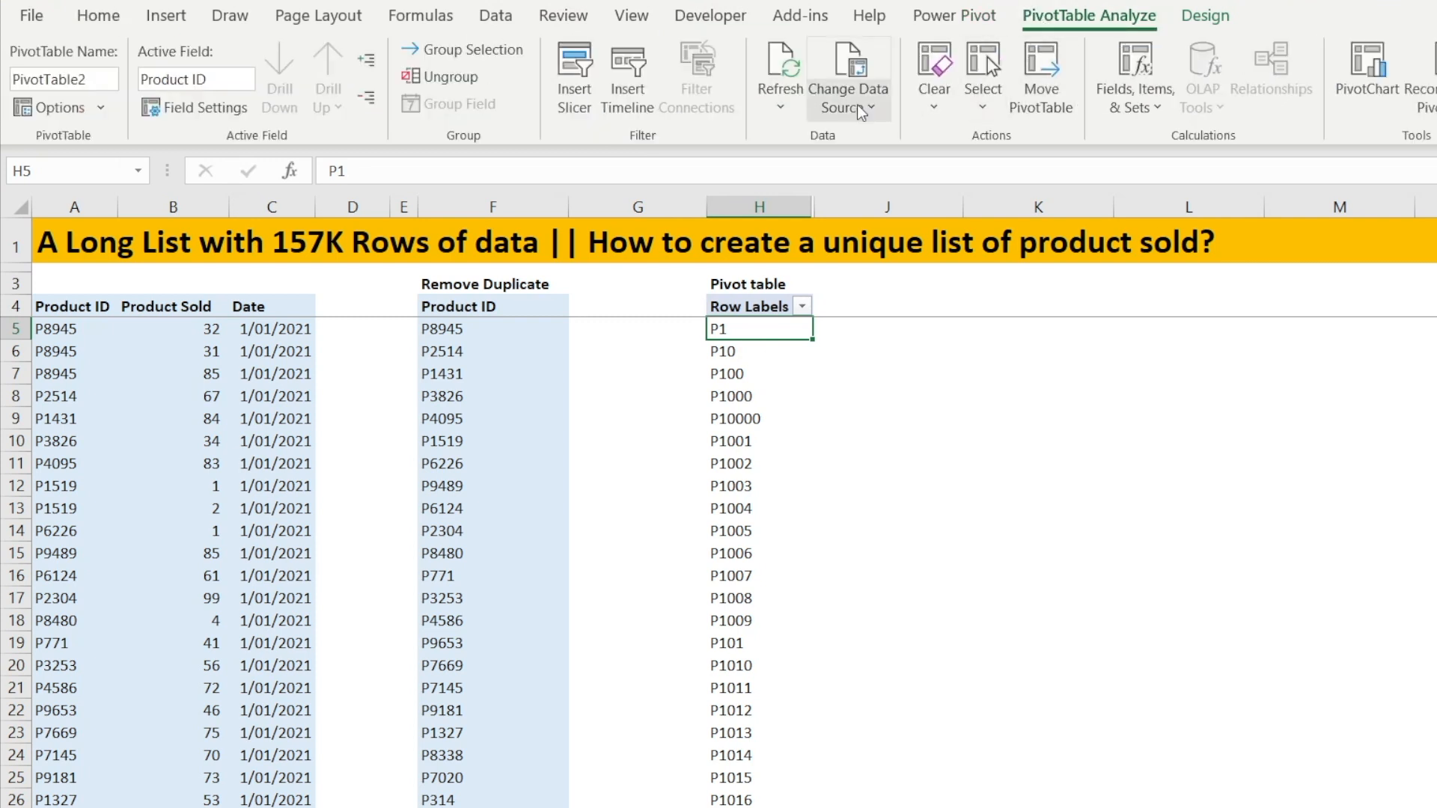
{"action": "left_click", "coordinate": [857, 105]}
{"action": "left_click", "coordinate": [865, 142]}
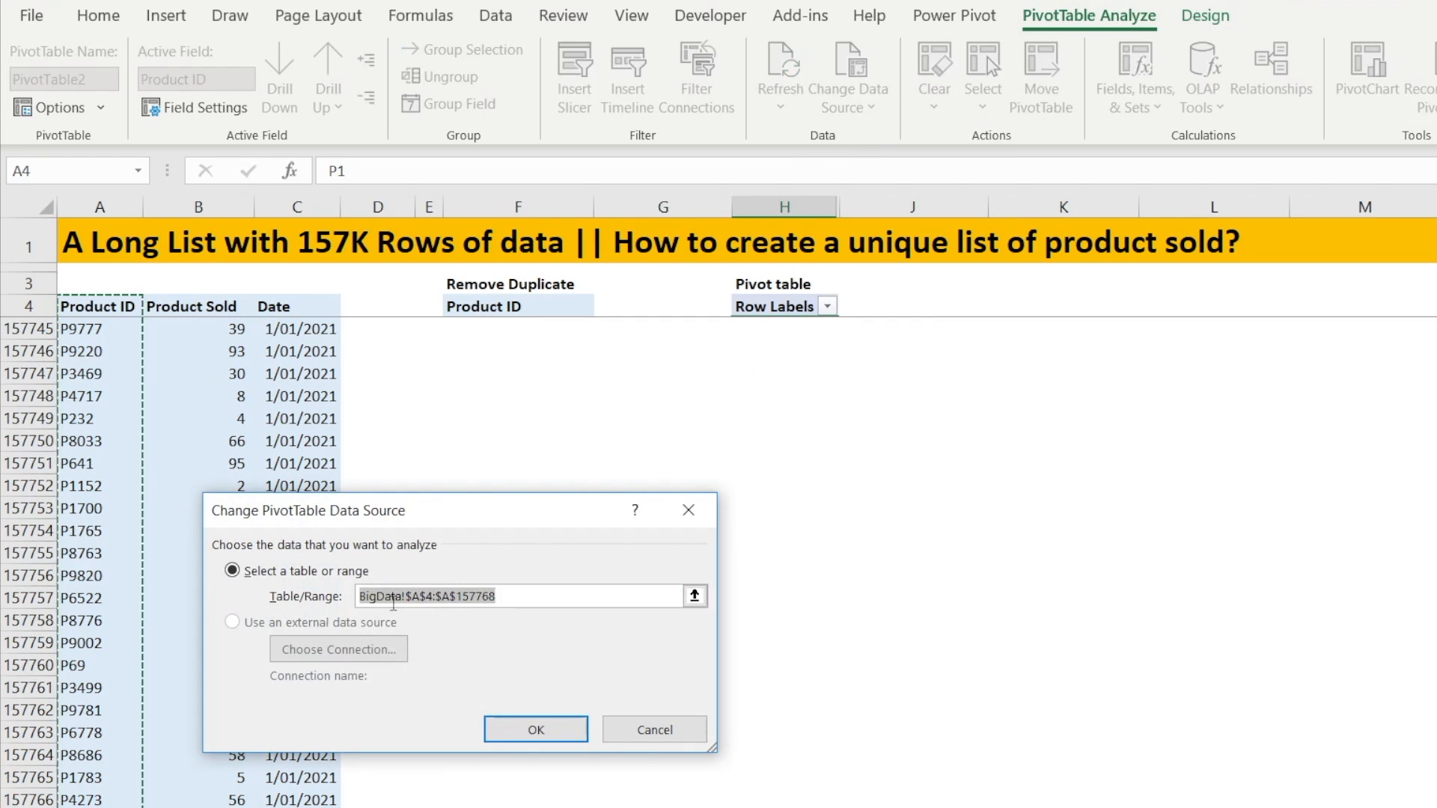
{"action": "left_click", "coordinate": [556, 738]}
{"action": "left_click", "coordinate": [666, 288]}
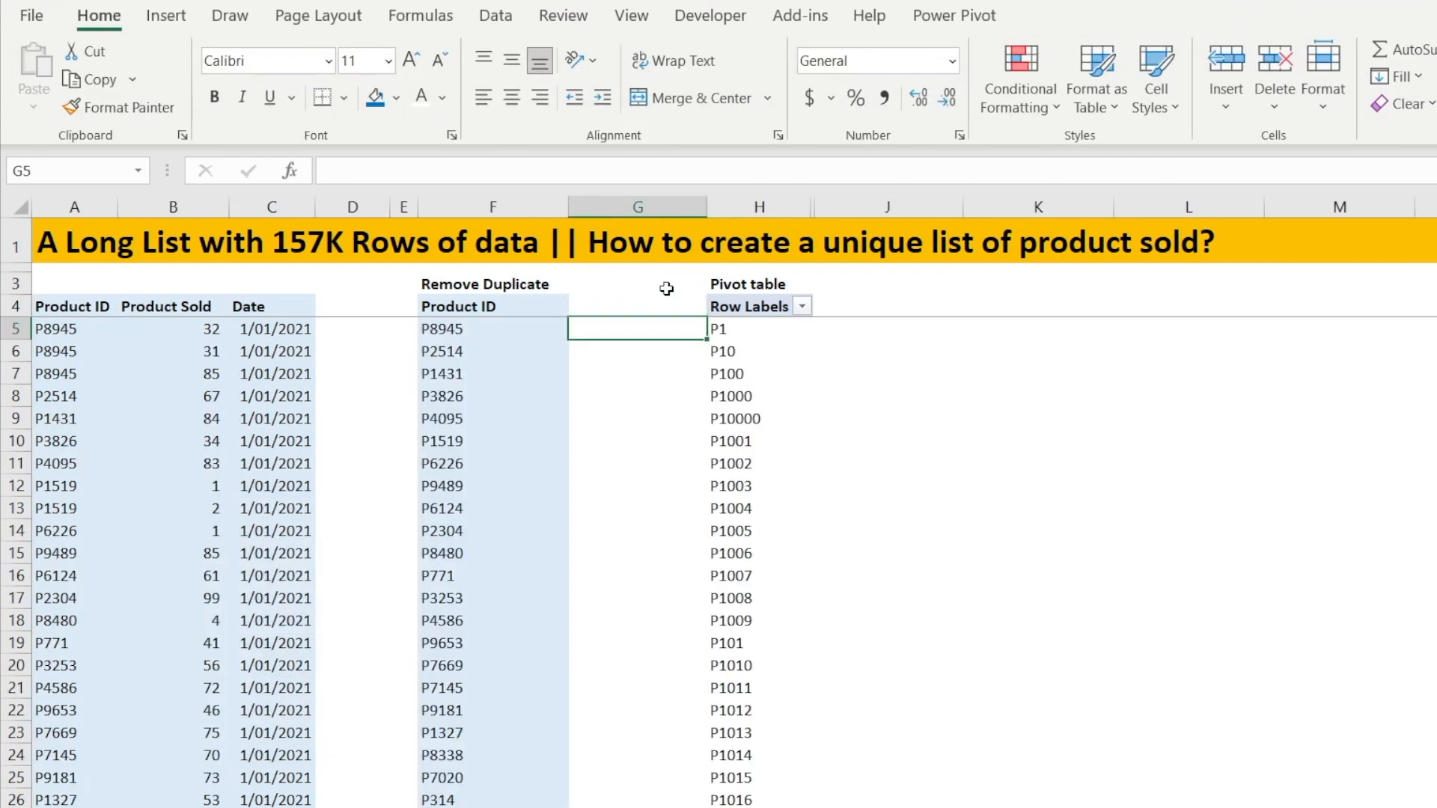
Move through the Remove Duplicate list and the source Product ID column to compare their entries
{"action": "key", "text": "Left"}
{"action": "key", "text": "Down"}
{"action": "key", "text": "Down"}
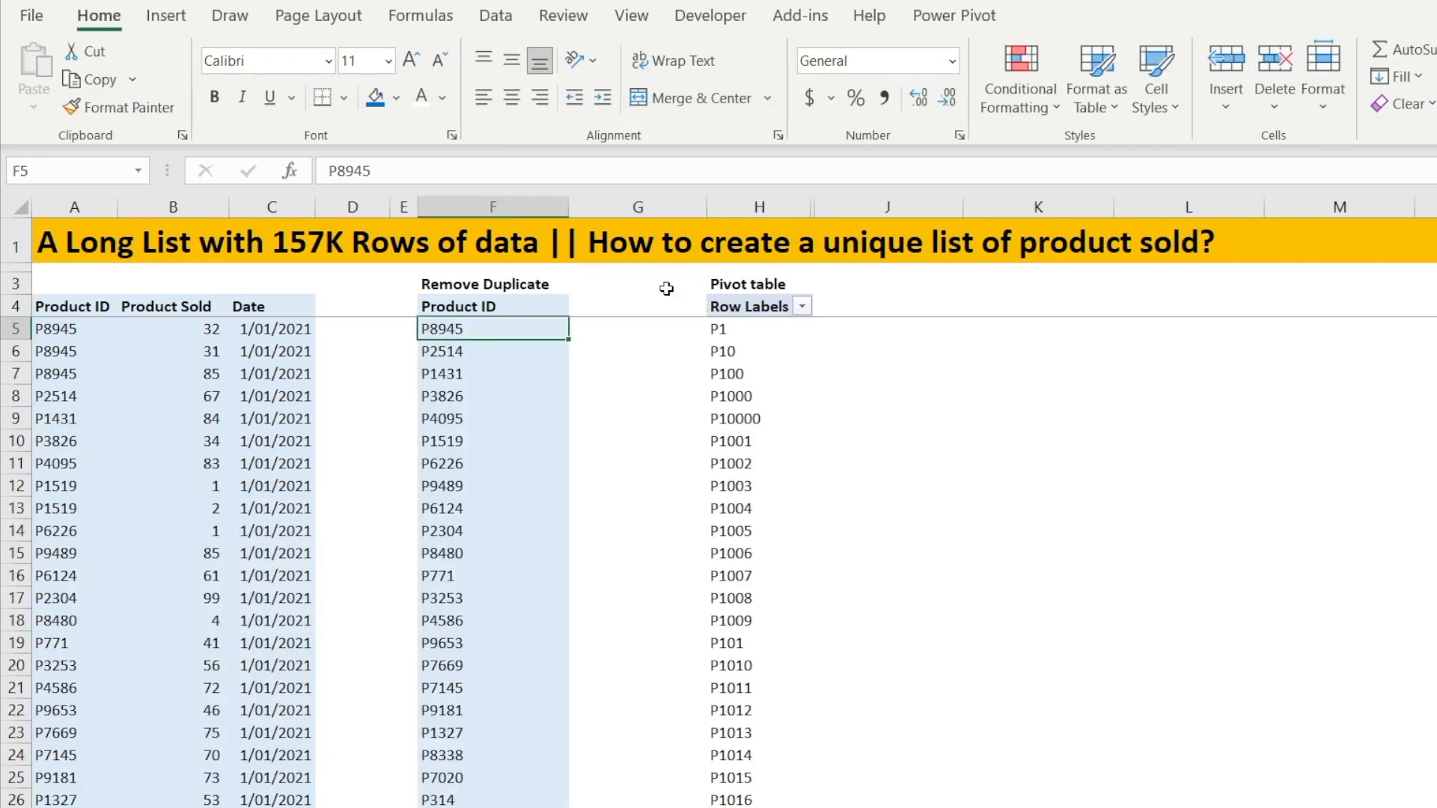
{"action": "key", "text": "Down"}
{"action": "key", "text": "Down"}
{"action": "key", "text": "Down"}
{"action": "key", "text": "Down"}
{"action": "key", "text": "Down"}
{"action": "key", "text": "Down"}
{"action": "key", "text": "Down"}
{"action": "key", "text": "Down"}
{"action": "key", "text": "Down"}
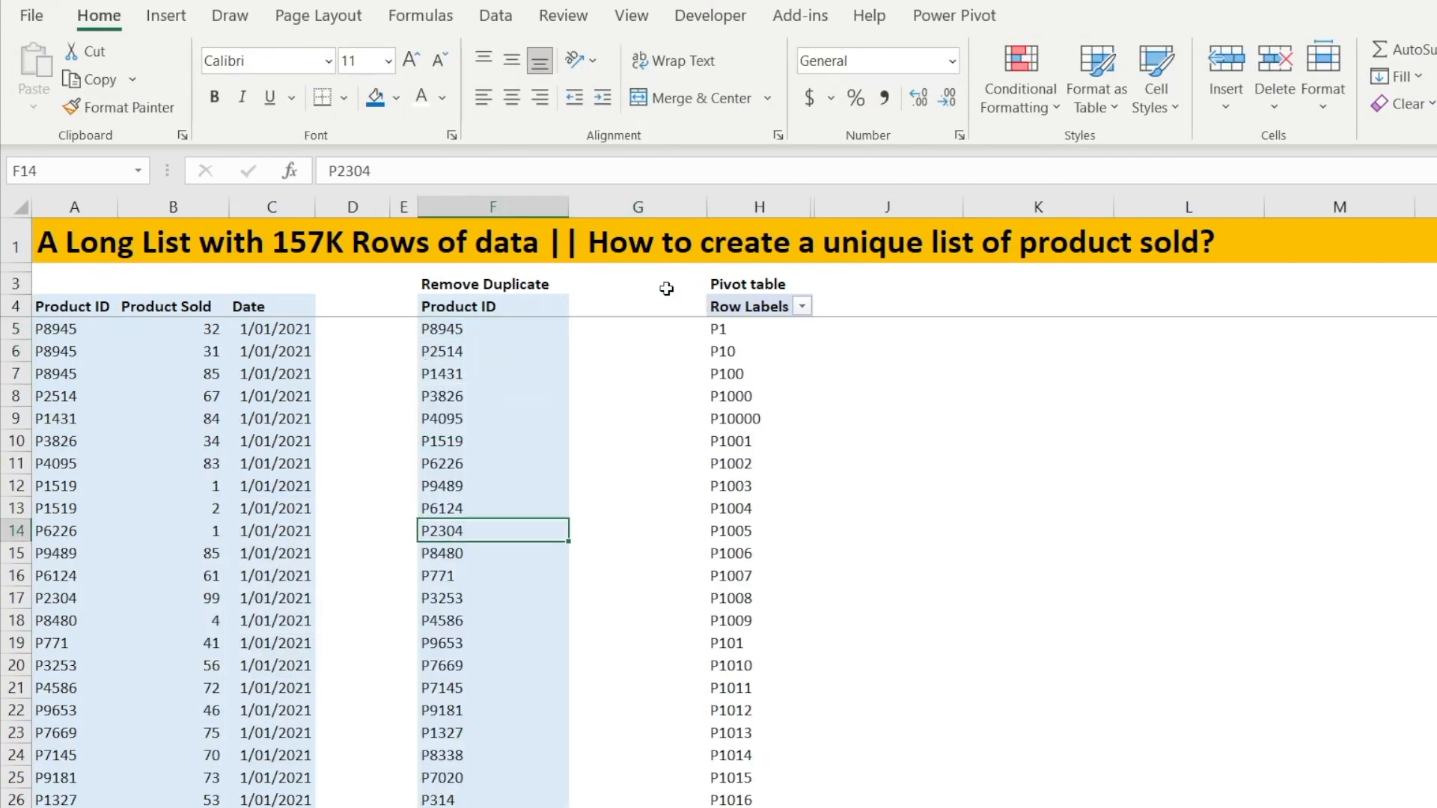
{"action": "key", "text": "Down"}
{"action": "key", "text": "Down"}
{"action": "key", "text": "Down"}
{"action": "key", "text": "Down"}
{"action": "key", "text": "Down"}
{"action": "key", "text": "Up"}
{"action": "key", "text": "Up"}
{"action": "key", "text": "Up"}
{"action": "key", "text": "Up"}
{"action": "key", "text": "Up"}
{"action": "key", "text": "Up"}
{"action": "key", "text": "Up"}
{"action": "key", "text": "Up"}
{"action": "key", "text": "Up"}
{"action": "key", "text": "Up"}
{"action": "key", "text": "Up"}
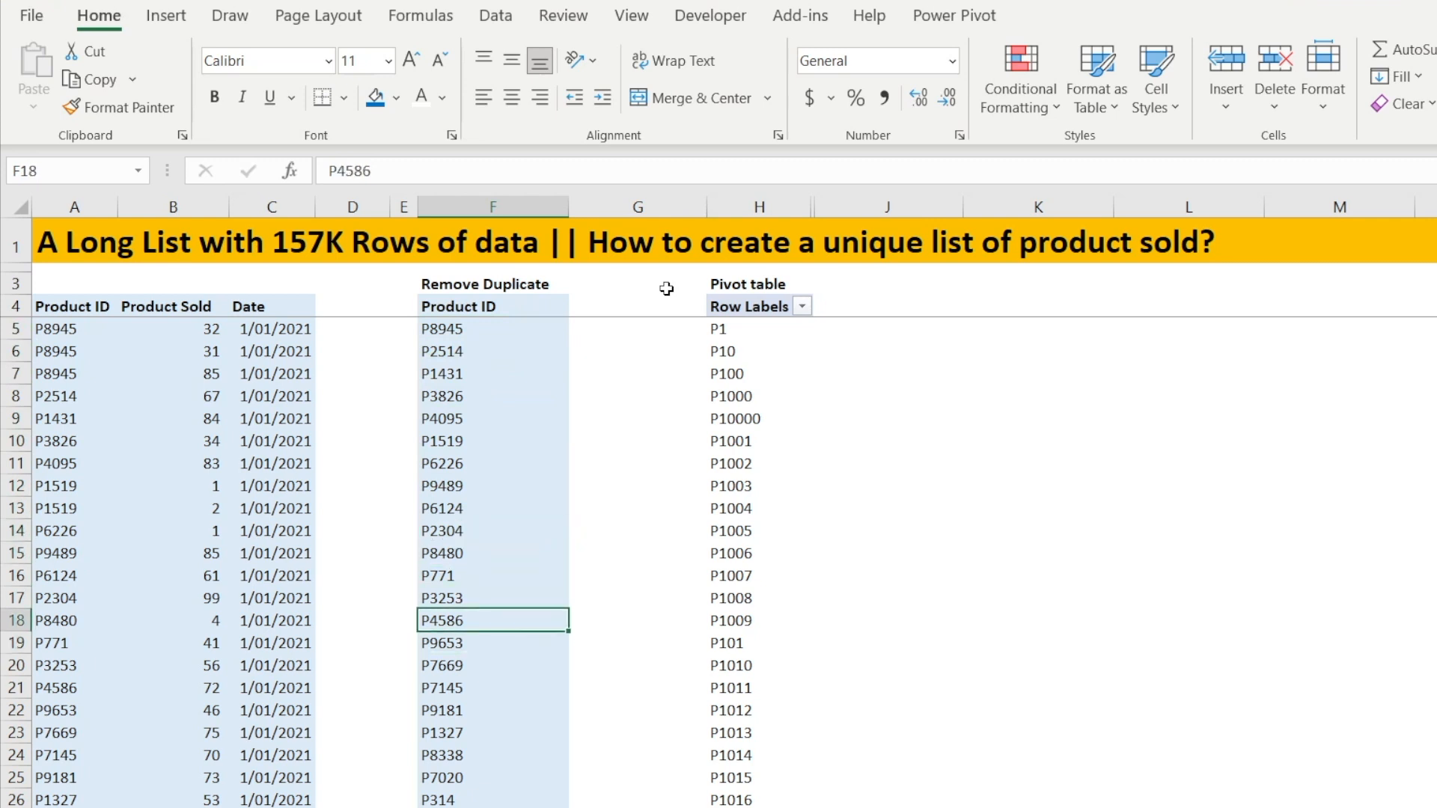
{"action": "key", "text": "Up"}
{"action": "key", "text": "Up"}
{"action": "key", "text": "Up"}
{"action": "key", "text": "Up"}
{"action": "key", "text": "Down"}
{"action": "key", "text": "Left"}
{"action": "key", "text": "Left"}
{"action": "key", "text": "Left"}
{"action": "key", "text": "Left"}
{"action": "key", "text": "Right"}
{"action": "key", "text": "Right"}
{"action": "key", "text": "Right"}
{"action": "key", "text": "Right"}
{"action": "key", "text": "Left"}
{"action": "key", "text": "Left"}
{"action": "key", "text": "Left"}
{"action": "key", "text": "Left"}
{"action": "key", "text": "Left"}
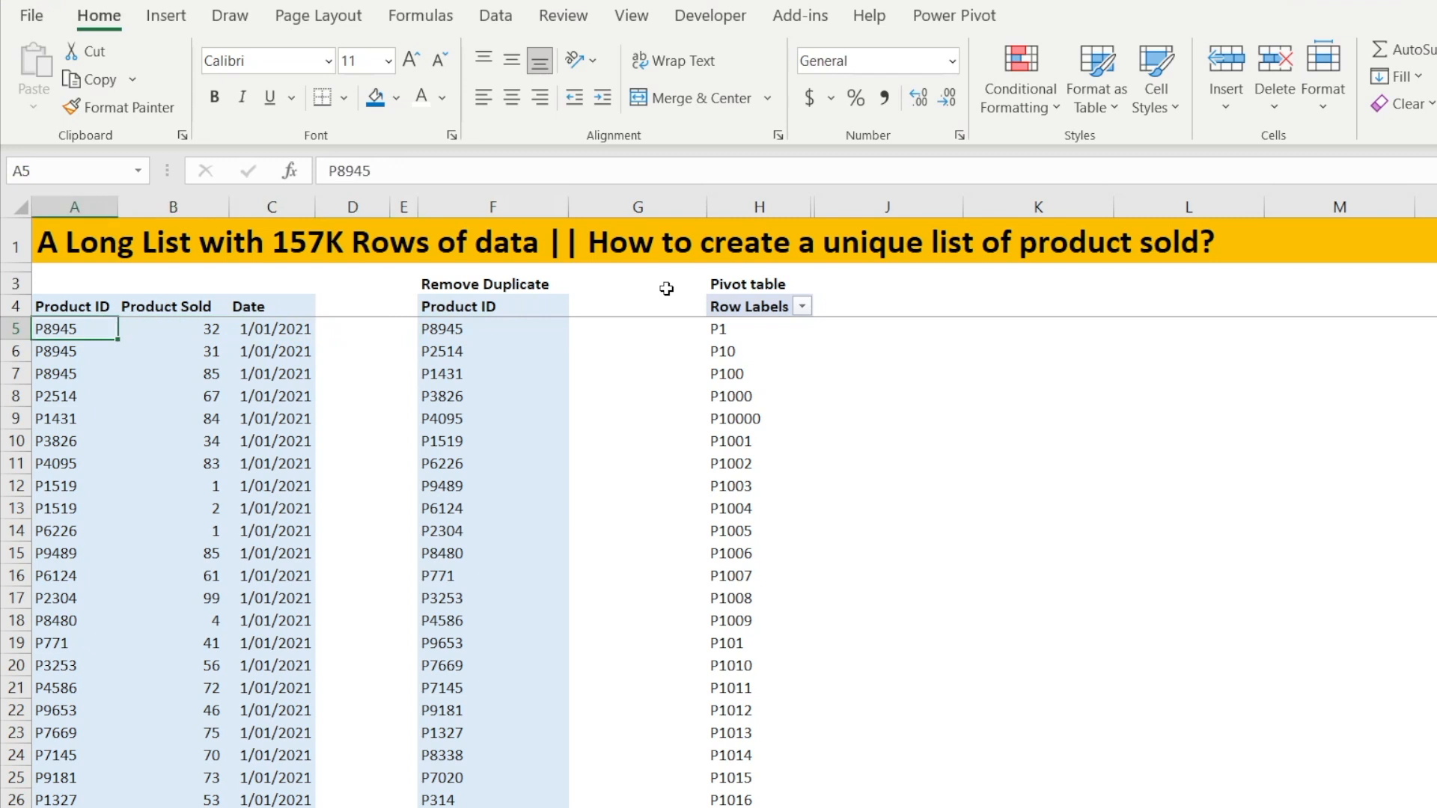
Highlight the first two source Product ID cells A5:A6 in yellow
{"action": "key", "text": "shift+Down"}
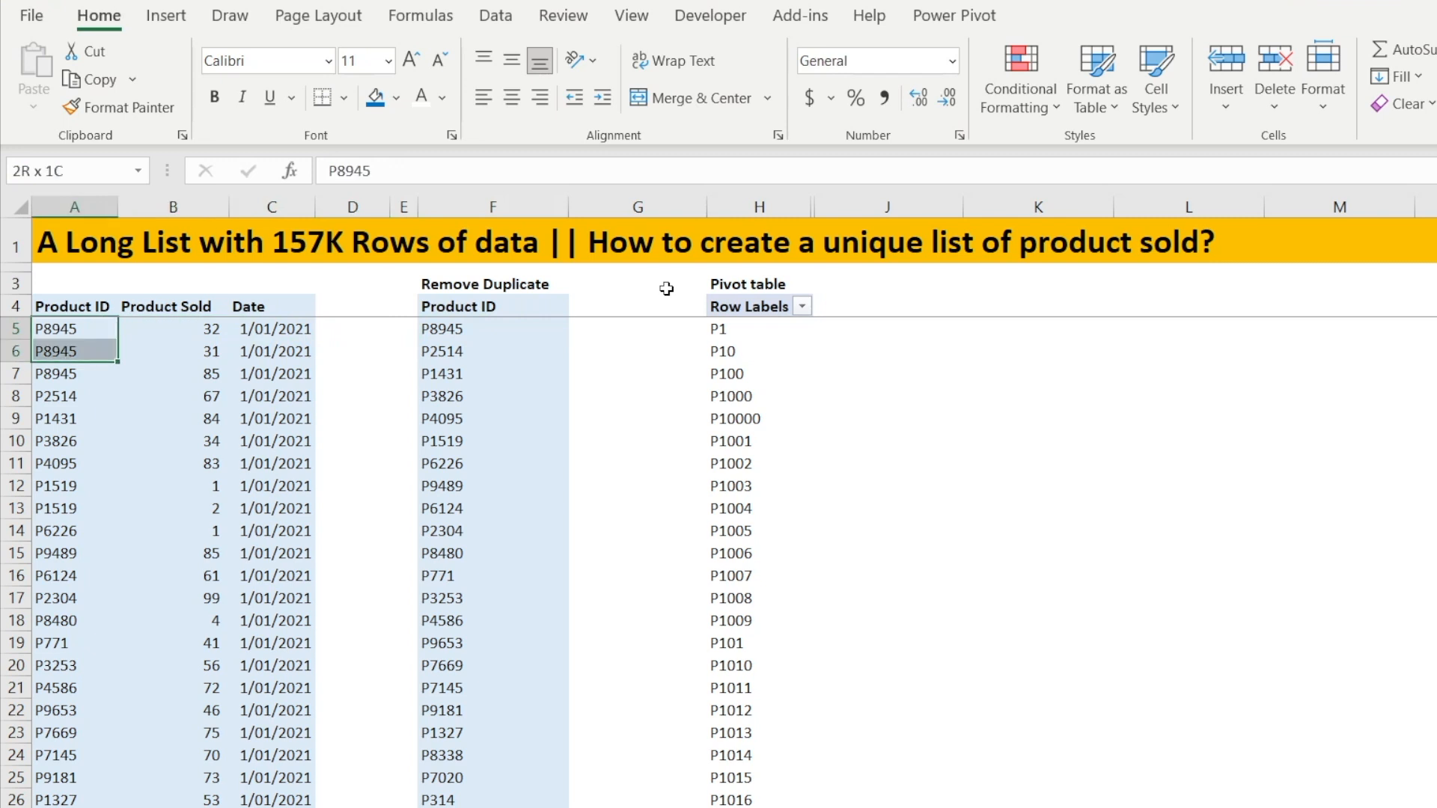
{"action": "left_click", "coordinate": [394, 100]}
{"action": "left_click", "coordinate": [425, 313]}
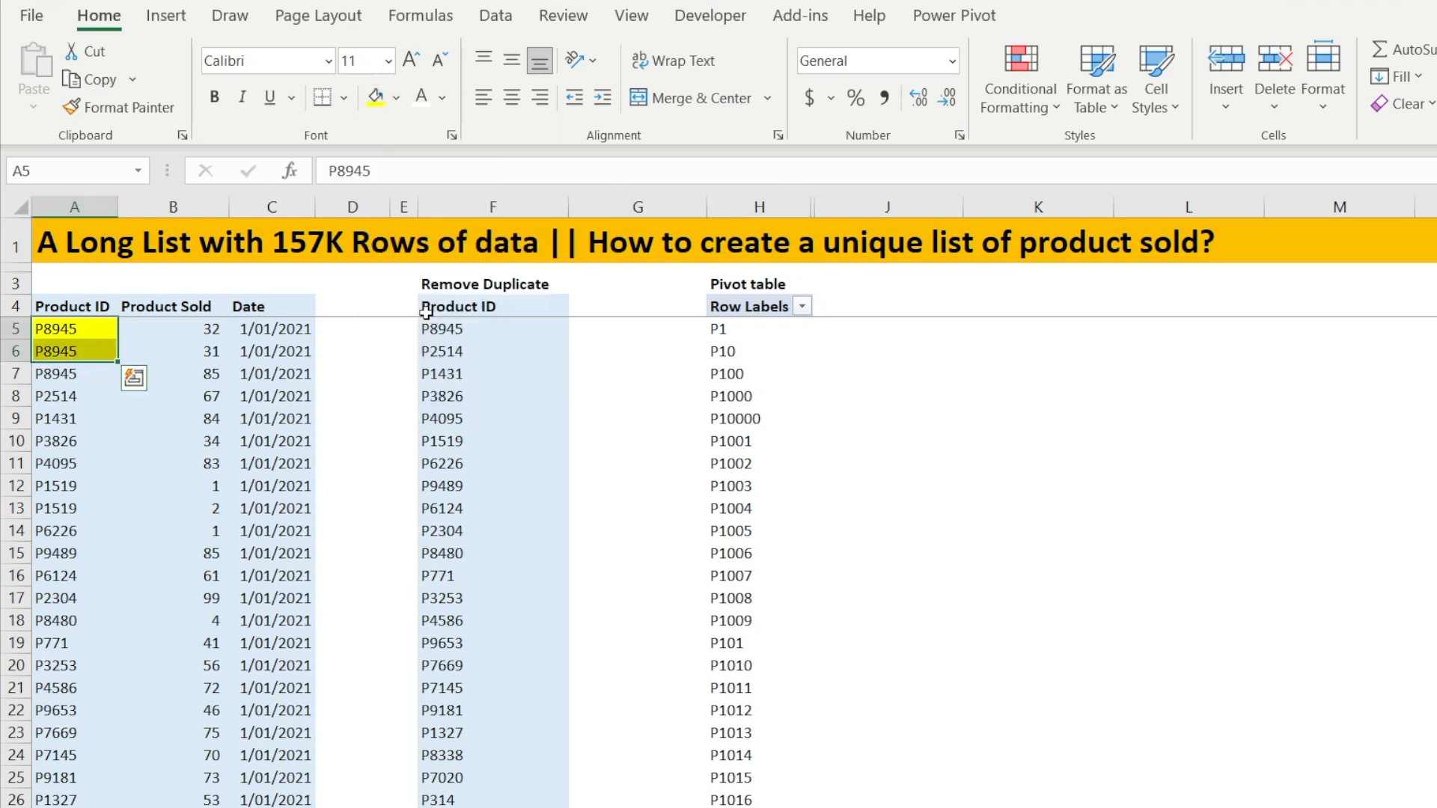
{"action": "left_click", "coordinate": [64, 331]}
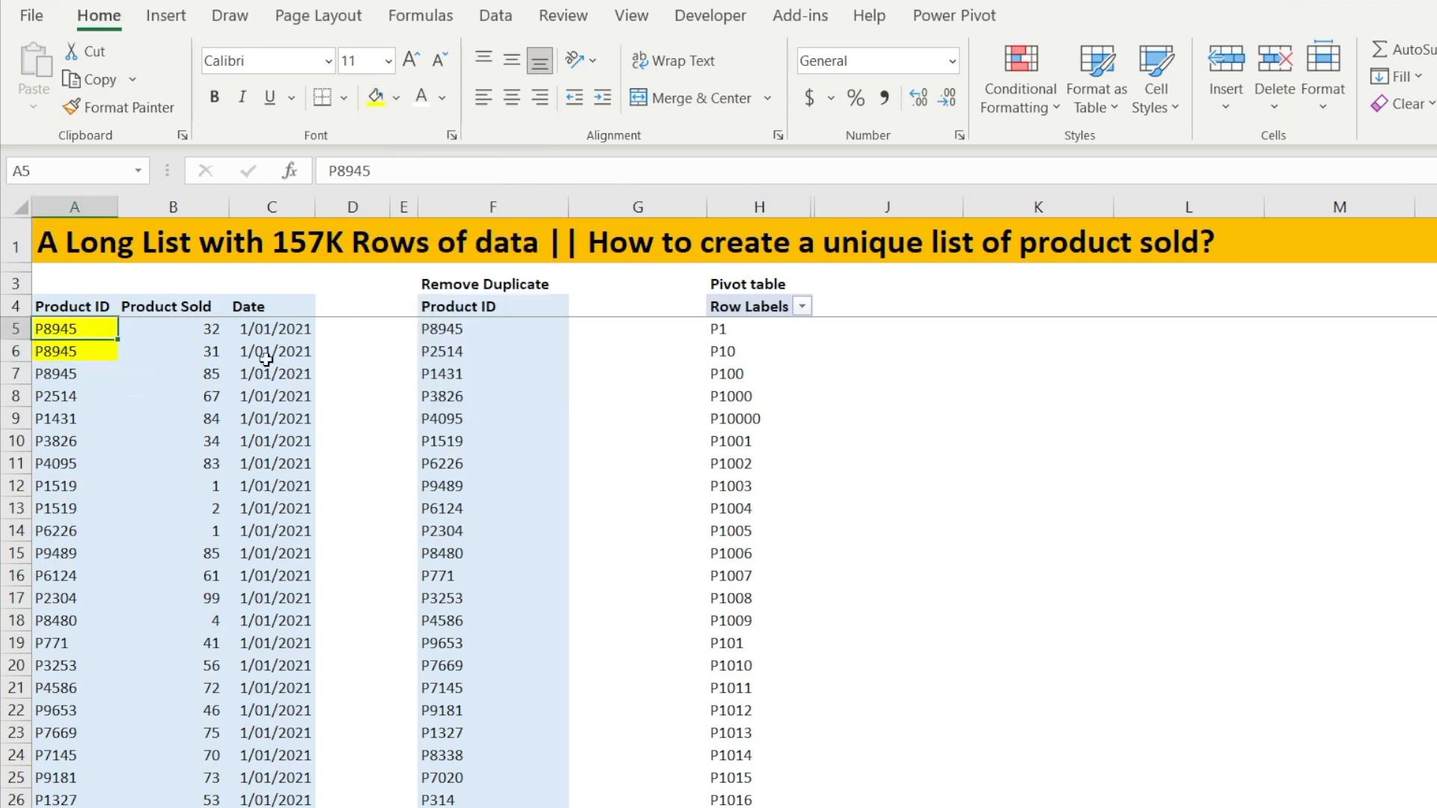
Replace the first two source product IDs with AAA and BBB
{"action": "type", "text": "AAA"}
{"action": "key", "text": "Return"}
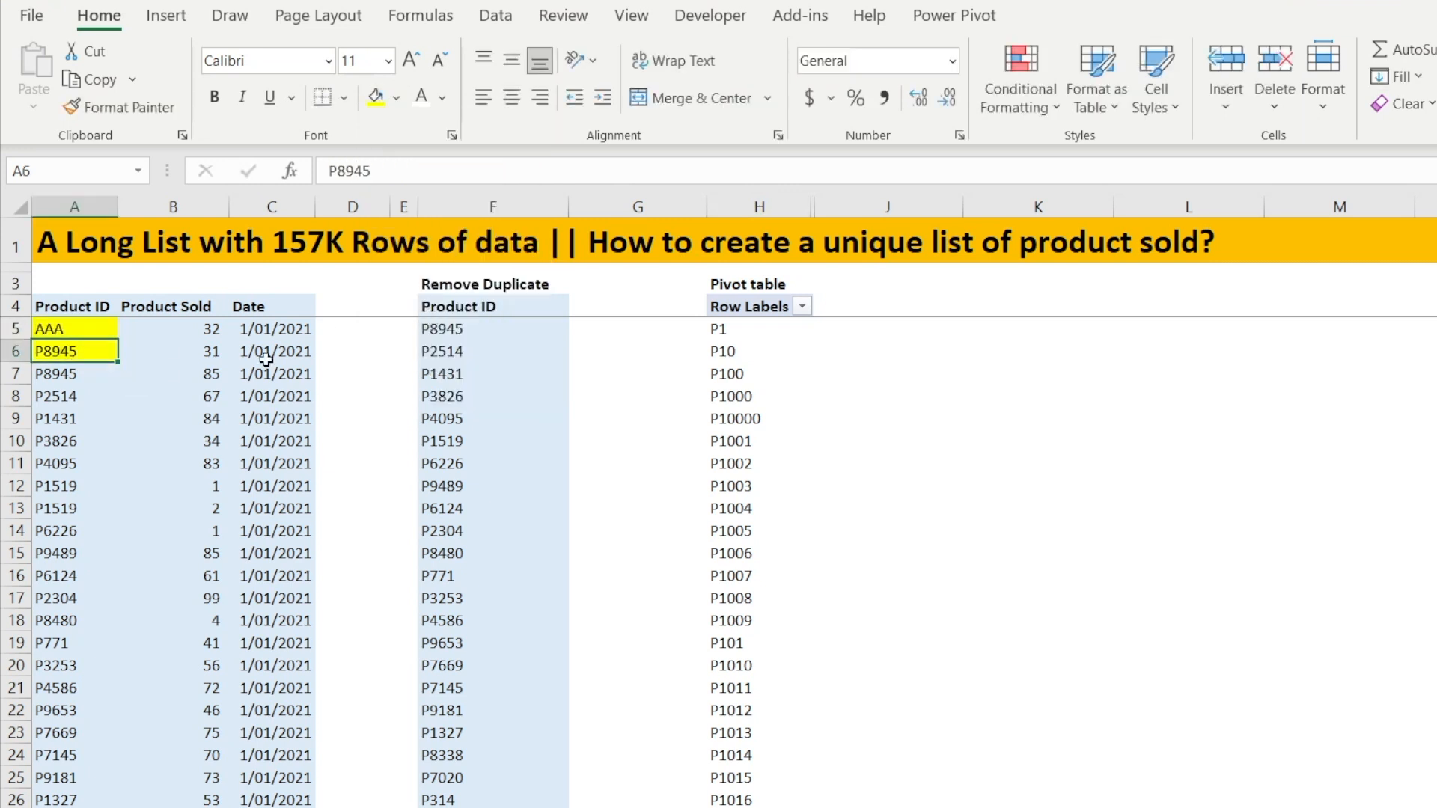
{"action": "type", "text": "BBB"}
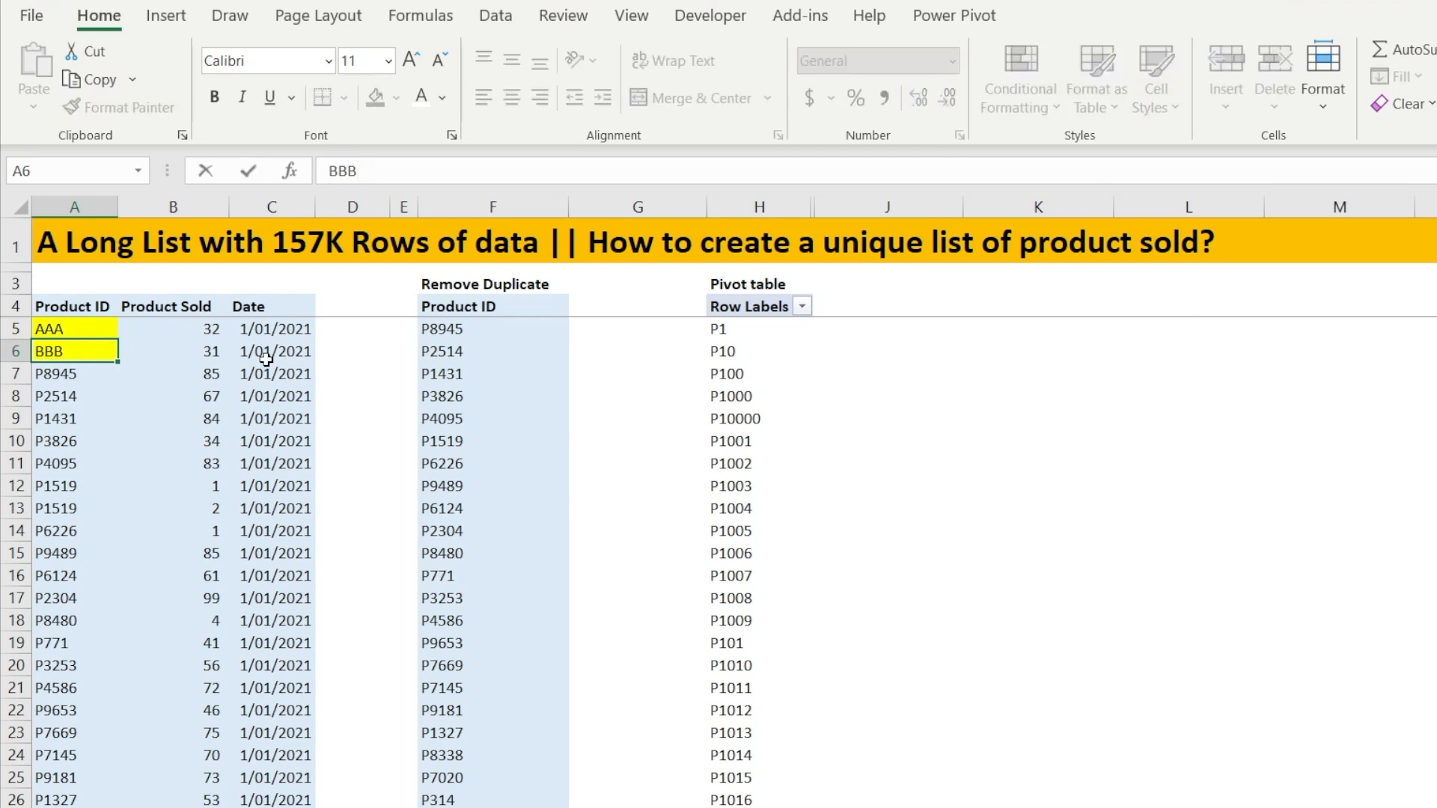
{"action": "key", "text": "Return"}
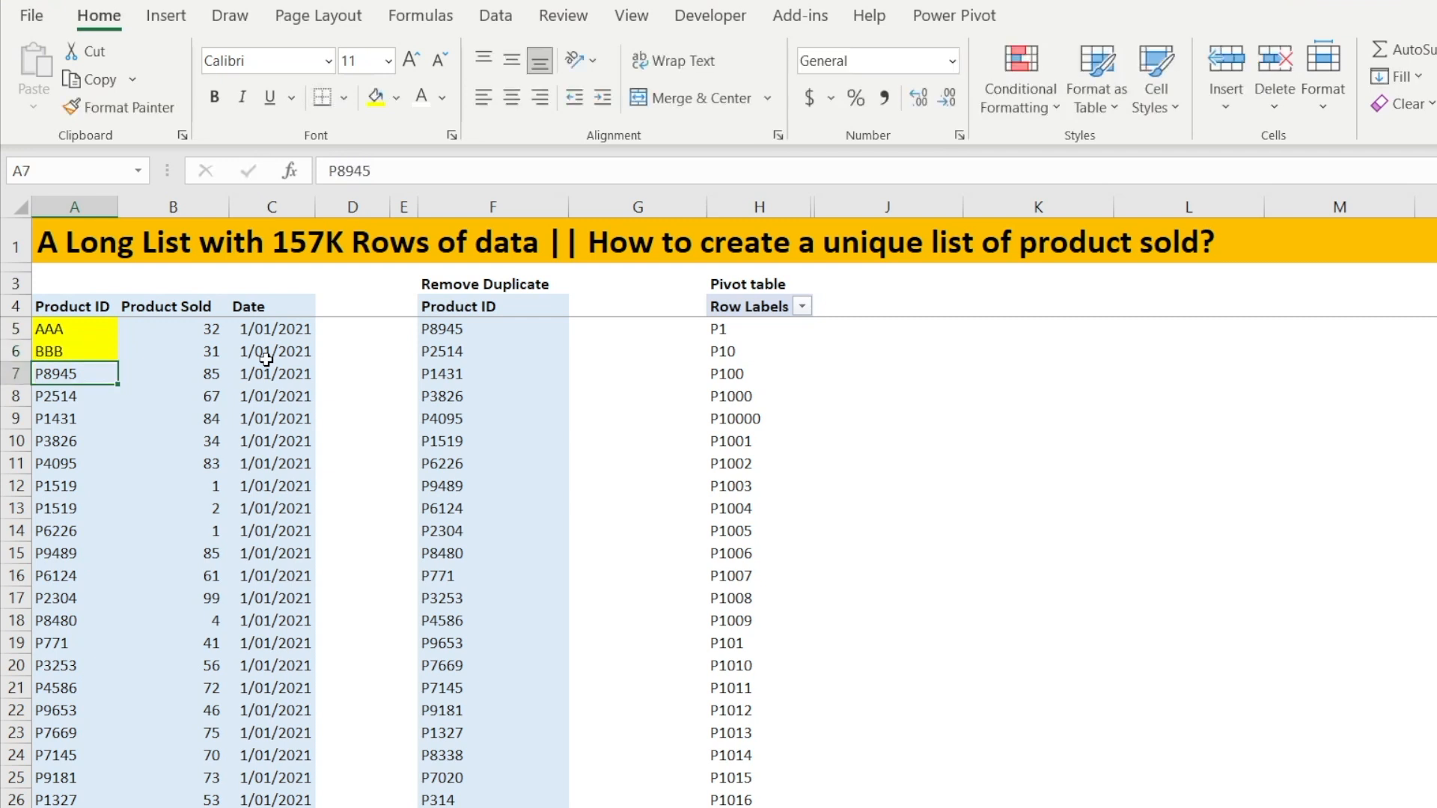
Refresh the pivot table to pick up the changed source data
{"action": "left_click", "coordinate": [764, 407]}
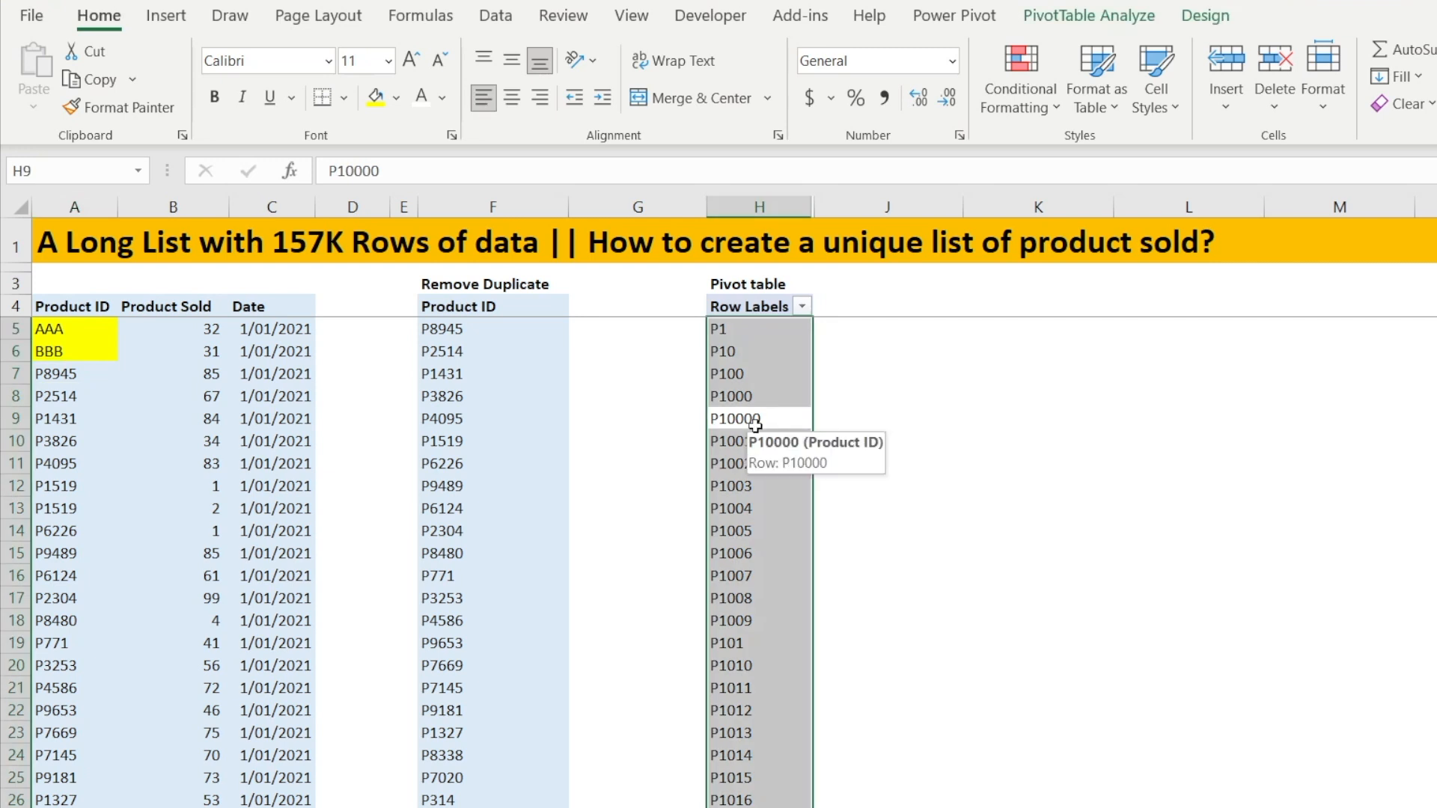
{"action": "right_click", "coordinate": [755, 425]}
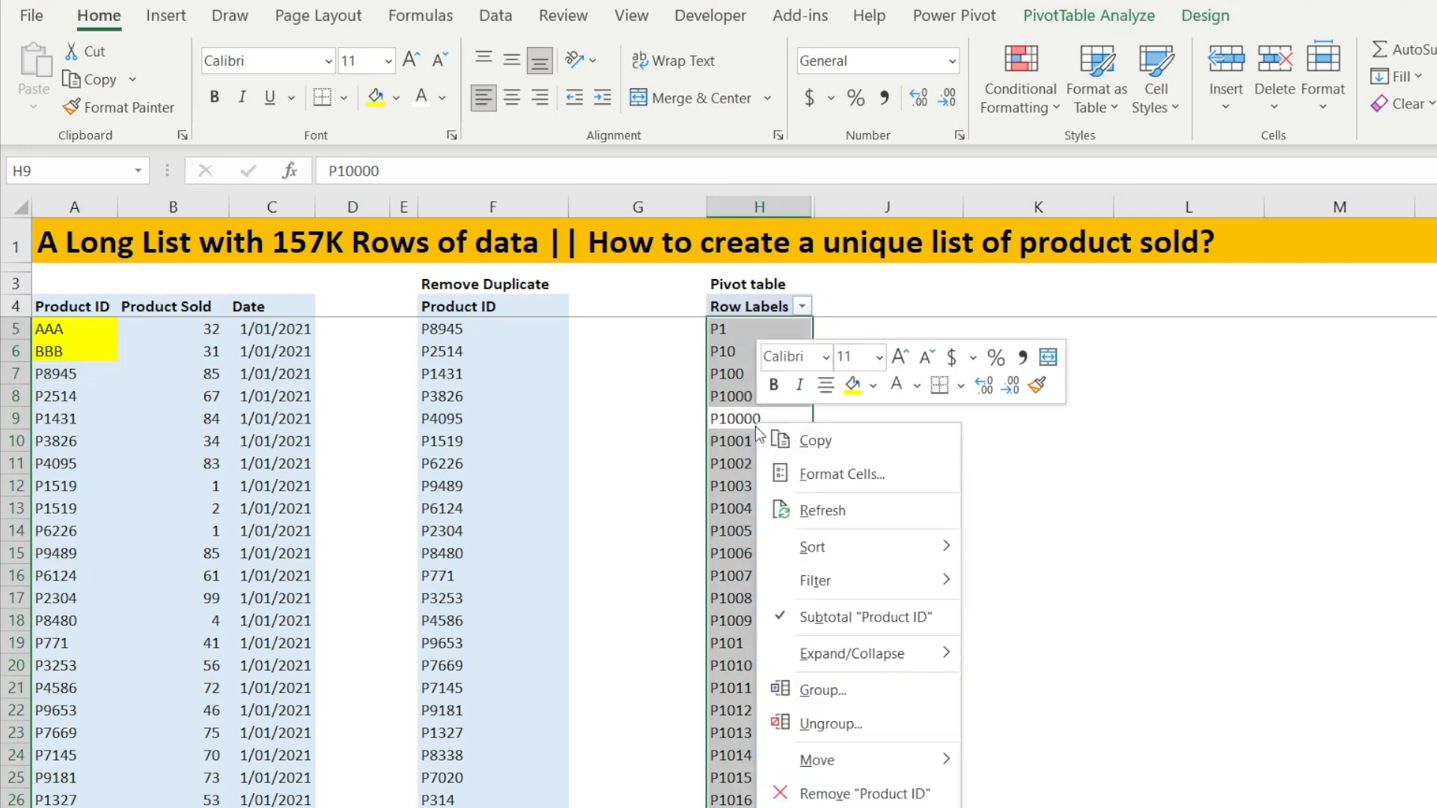
{"action": "left_click", "coordinate": [779, 504]}
{"action": "left_click", "coordinate": [768, 506]}
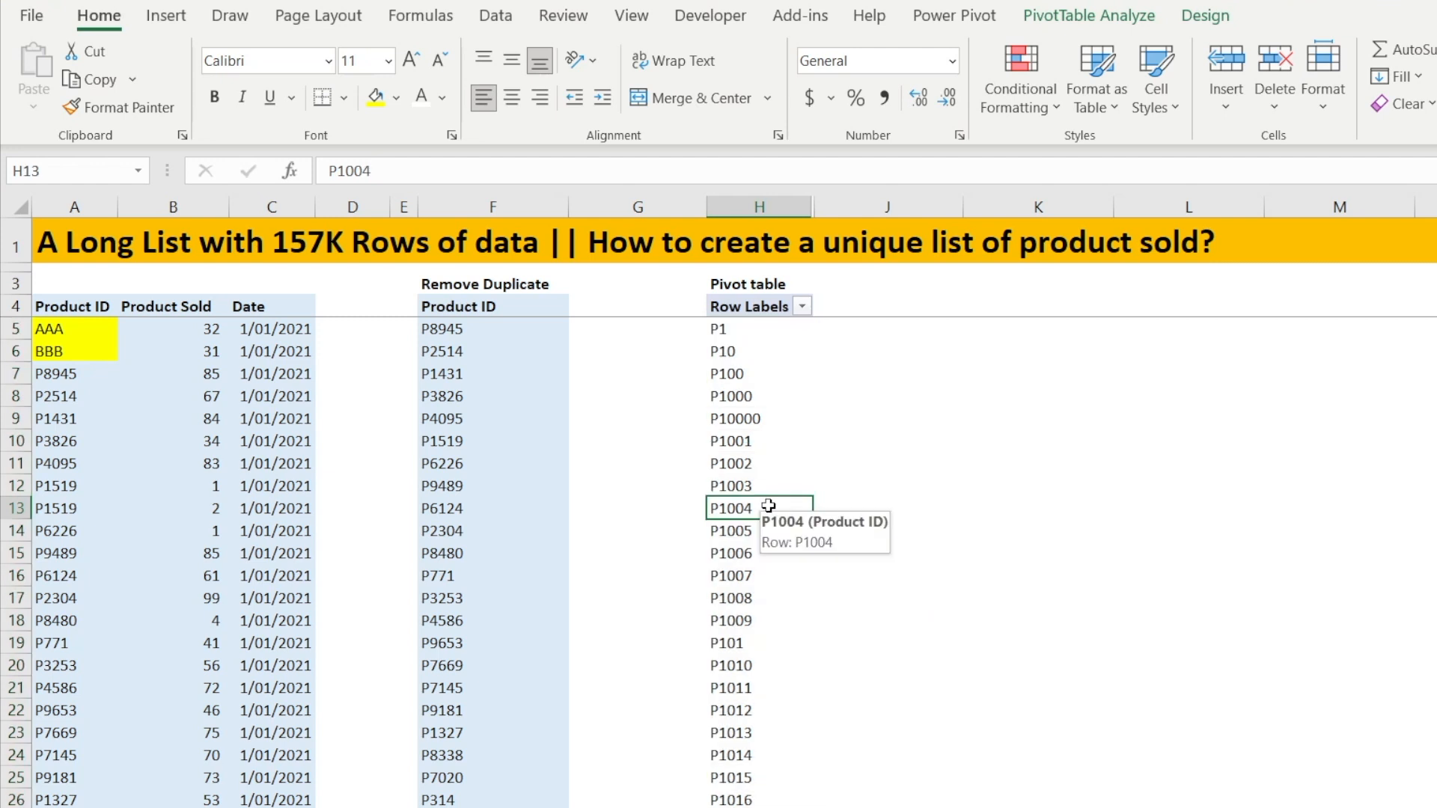
Check the end of the refreshed pivot table's row labels, then return to the top
{"action": "key", "text": "ctrl+Down"}
{"action": "key", "text": "Up"}
{"action": "key", "text": "Up"}
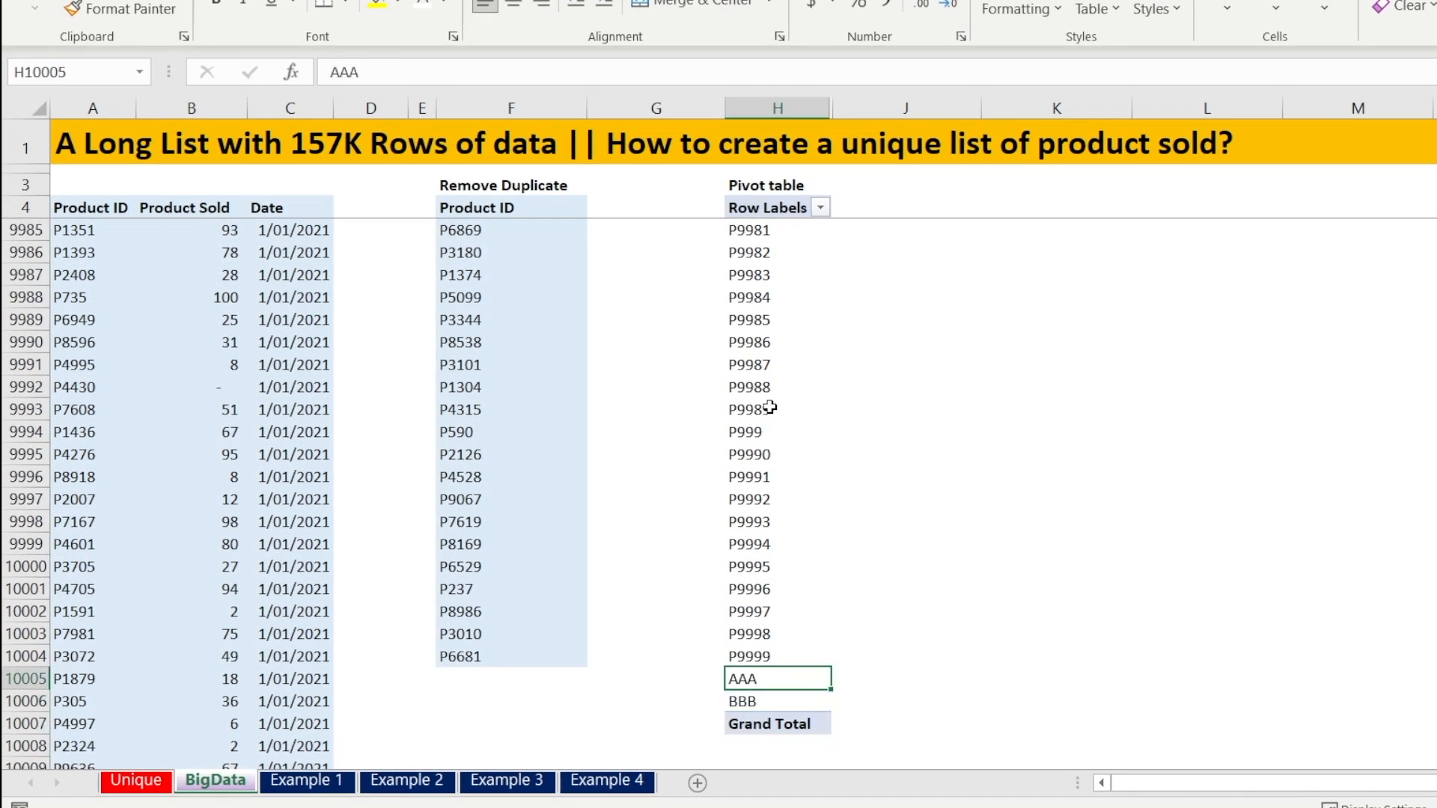
{"action": "key", "text": "Down"}
{"action": "key", "text": "Up"}
{"action": "key", "text": "Down"}
{"action": "key", "text": "Up"}
{"action": "key", "text": "Down"}
{"action": "key", "text": "Up"}
{"action": "key", "text": "Up"}
{"action": "key", "text": "Up"}
{"action": "key", "text": "ctrl+Up"}
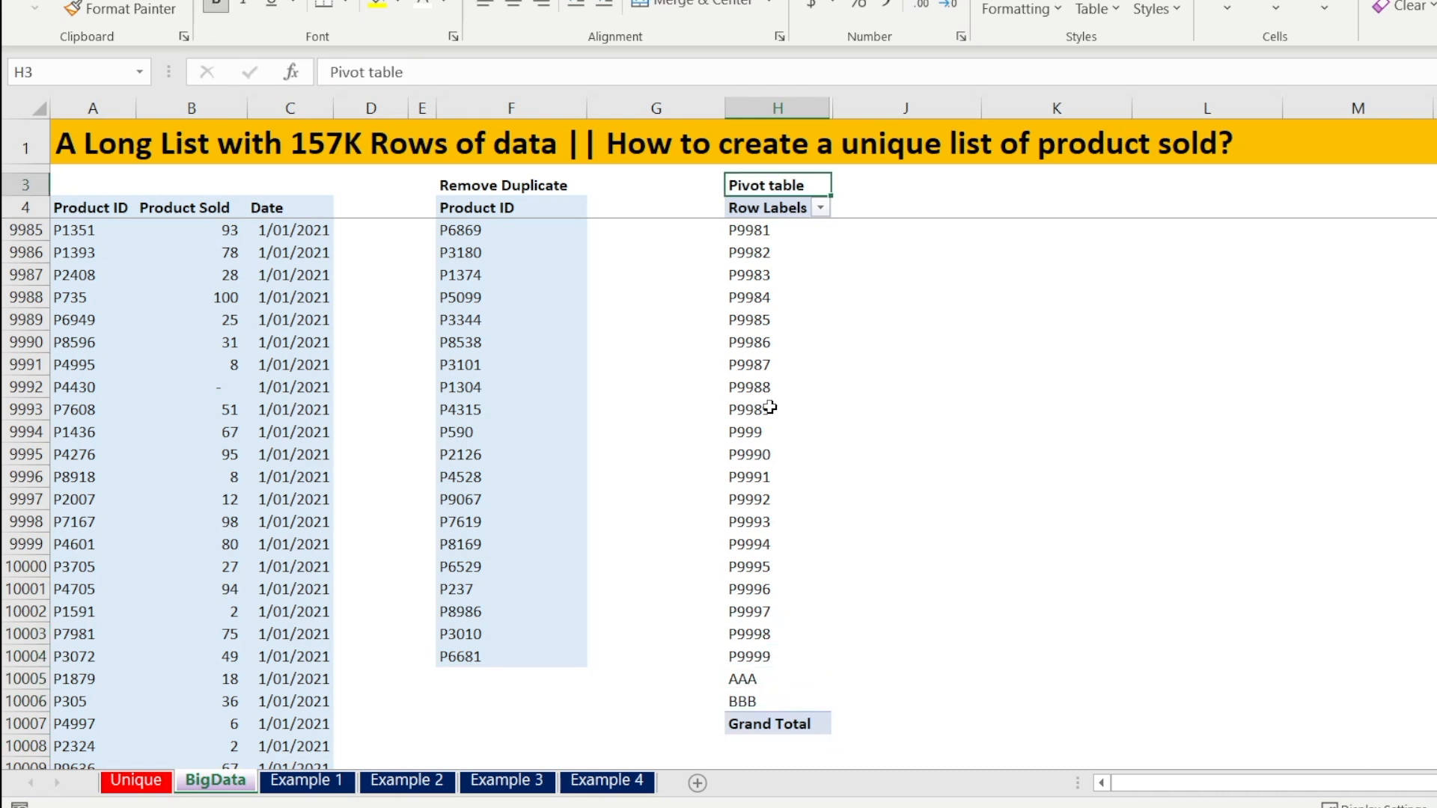
Compare the source data, the Remove Duplicate list and the pivot table rows from the top
{"action": "key", "text": "Down"}
{"action": "key", "text": "Down"}
{"action": "key", "text": "Down"}
{"action": "key", "text": "Left"}
{"action": "key", "text": "Left"}
{"action": "key", "text": "Left"}
{"action": "key", "text": "Left"}
{"action": "key", "text": "Left"}
{"action": "key", "text": "Left"}
{"action": "key", "text": "Left"}
{"action": "key", "text": "Right"}
{"action": "key", "text": "Right"}
{"action": "key", "text": "Right"}
{"action": "key", "text": "Right"}
{"action": "key", "text": "Right"}
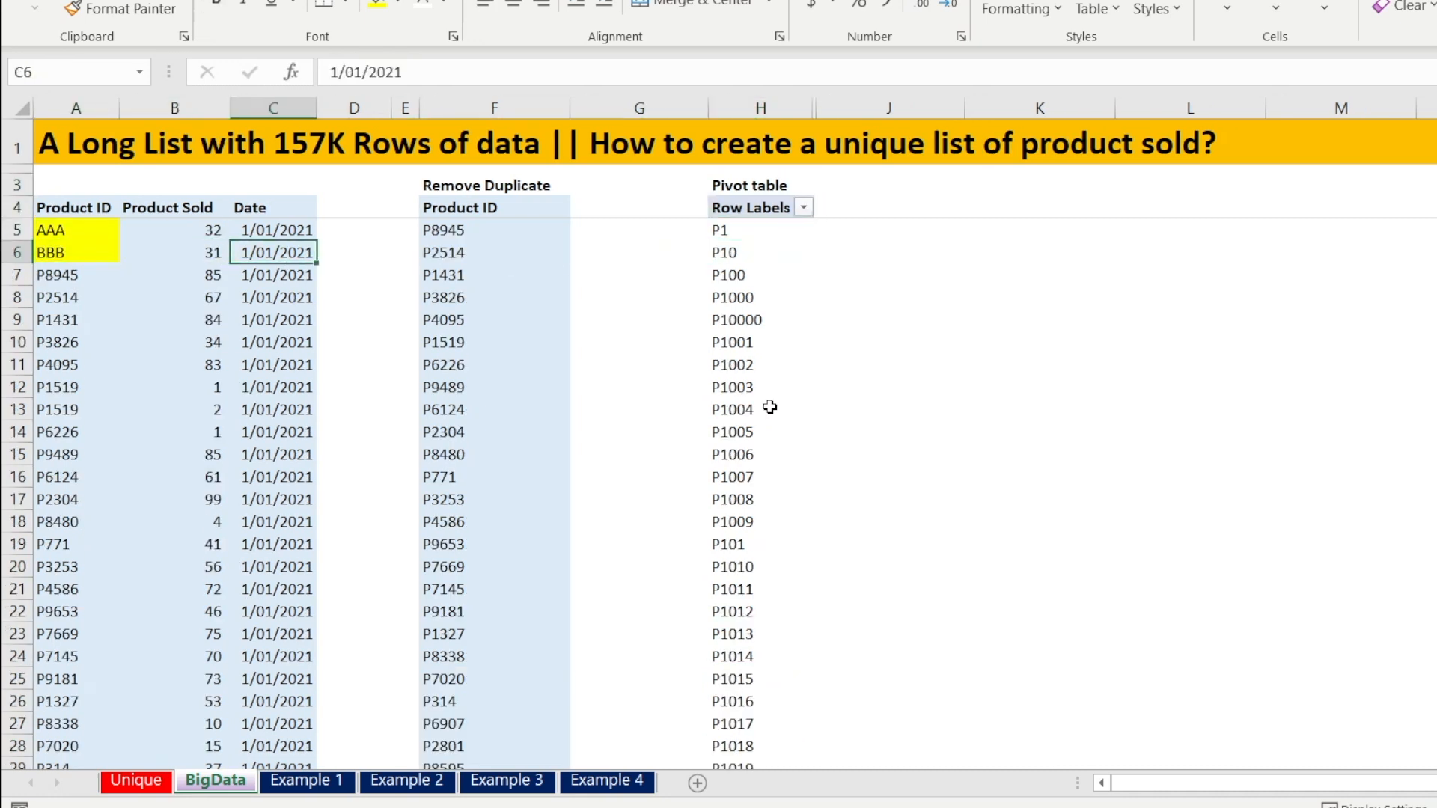
{"action": "key", "text": "Up"}
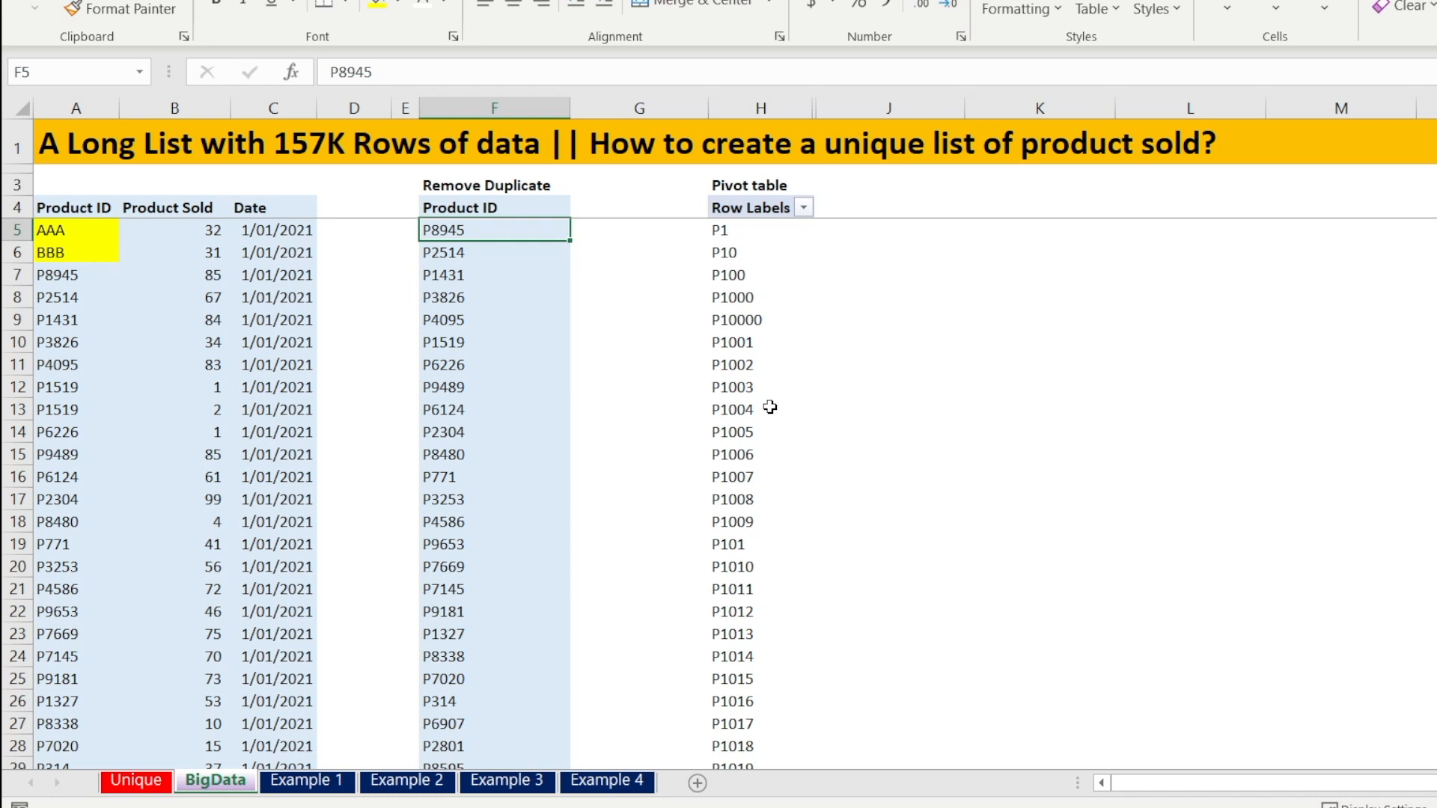
{"action": "key", "text": "Left"}
{"action": "key", "text": "Left"}
{"action": "key", "text": "Left"}
{"action": "key", "text": "Left"}
{"action": "key", "text": "Left"}
{"action": "key", "text": "Right"}
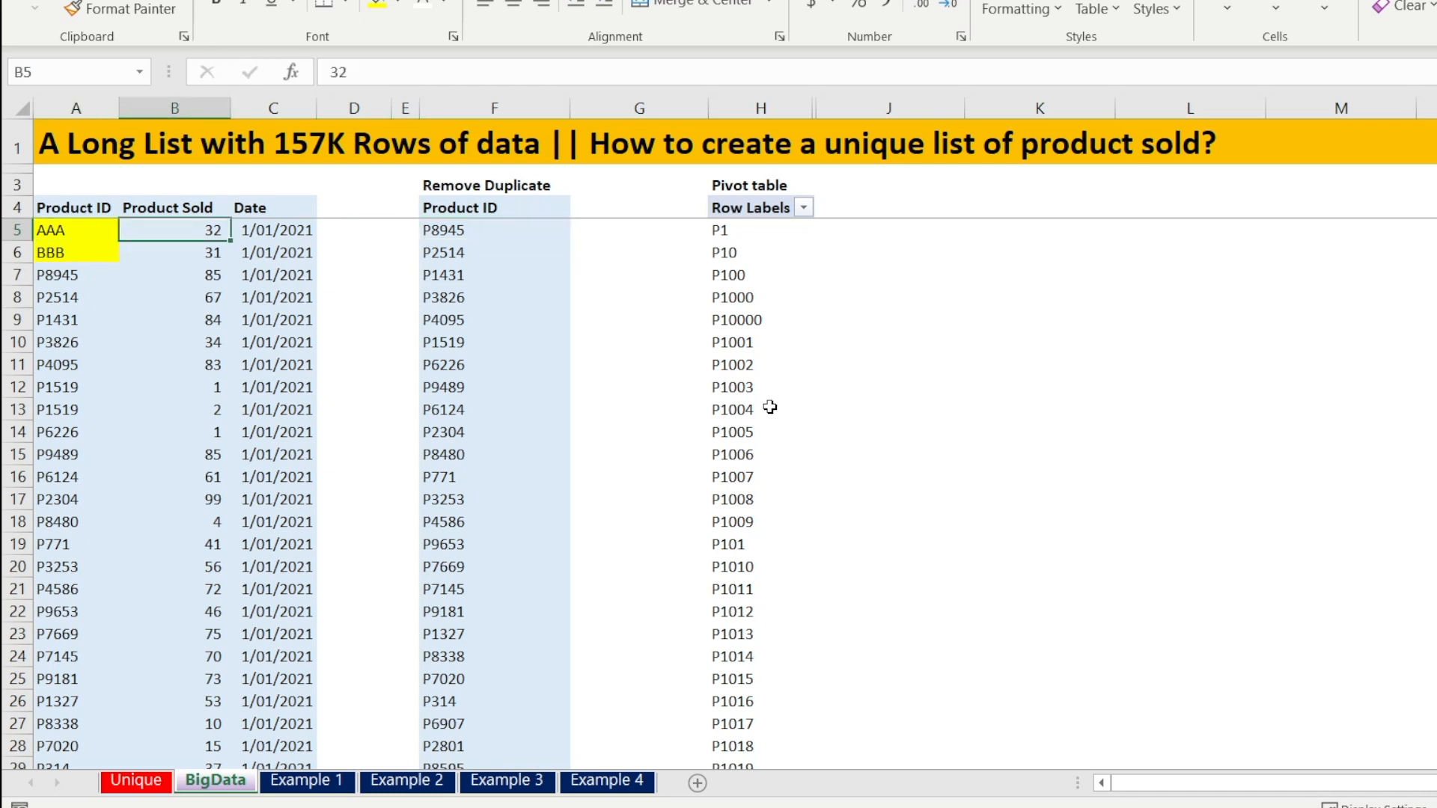
{"action": "key", "text": "Left"}
{"action": "key", "text": "Up"}
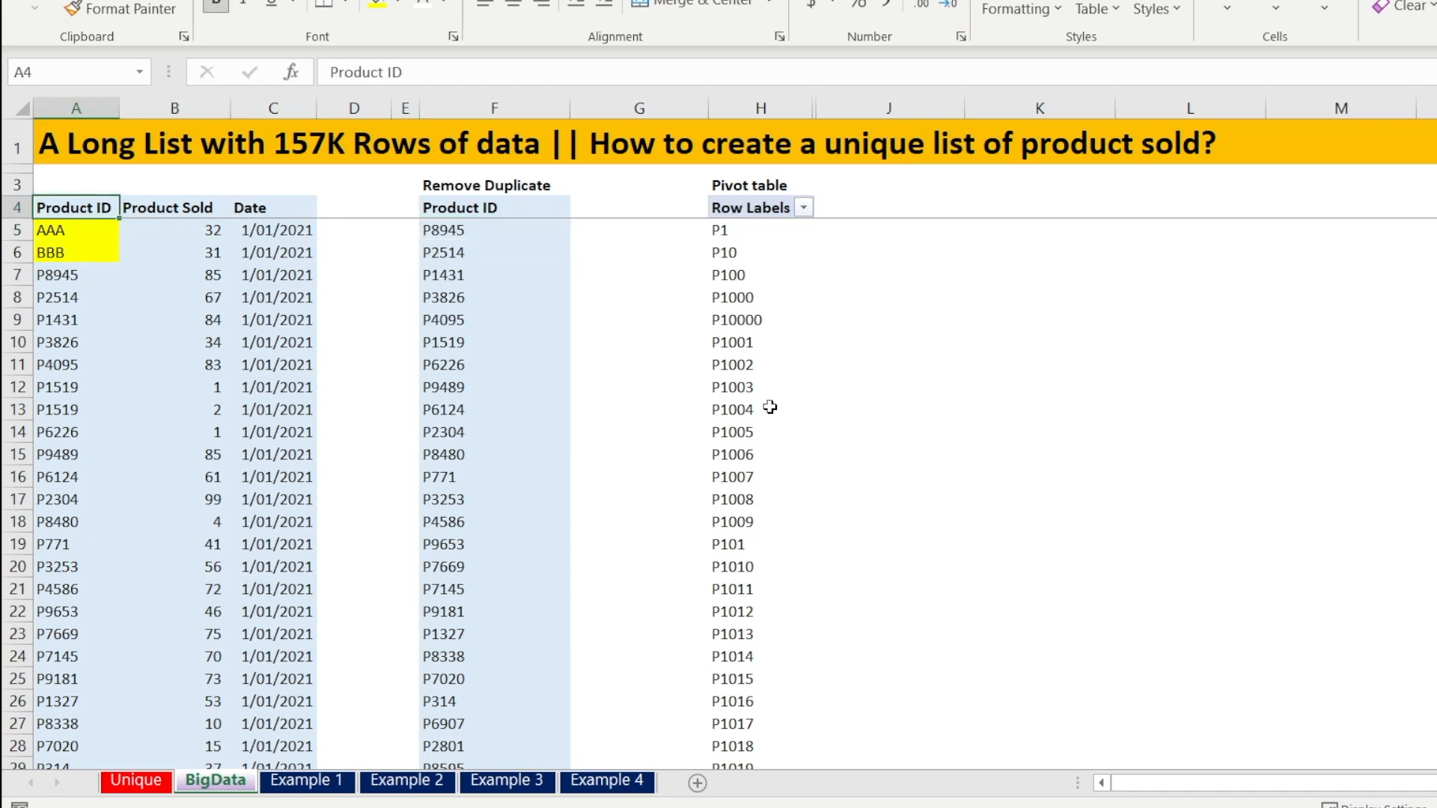
{"action": "key", "text": "Right"}
{"action": "key", "text": "Right"}
{"action": "key", "text": "Right"}
{"action": "key", "text": "Right"}
{"action": "key", "text": "Right"}
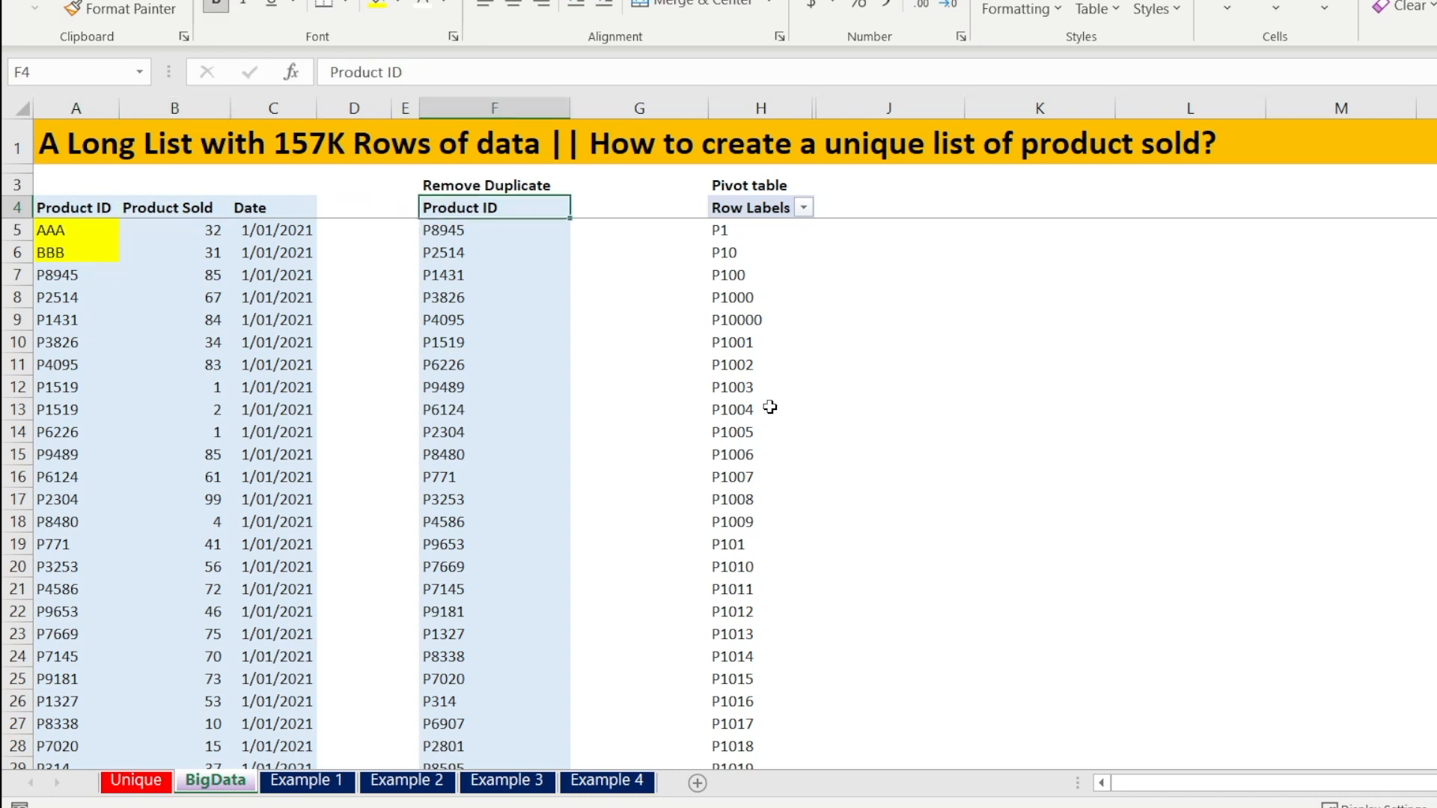
{"action": "key", "text": "Down"}
{"action": "key", "text": "Down"}
{"action": "key", "text": "Down"}
{"action": "key", "text": "Down"}
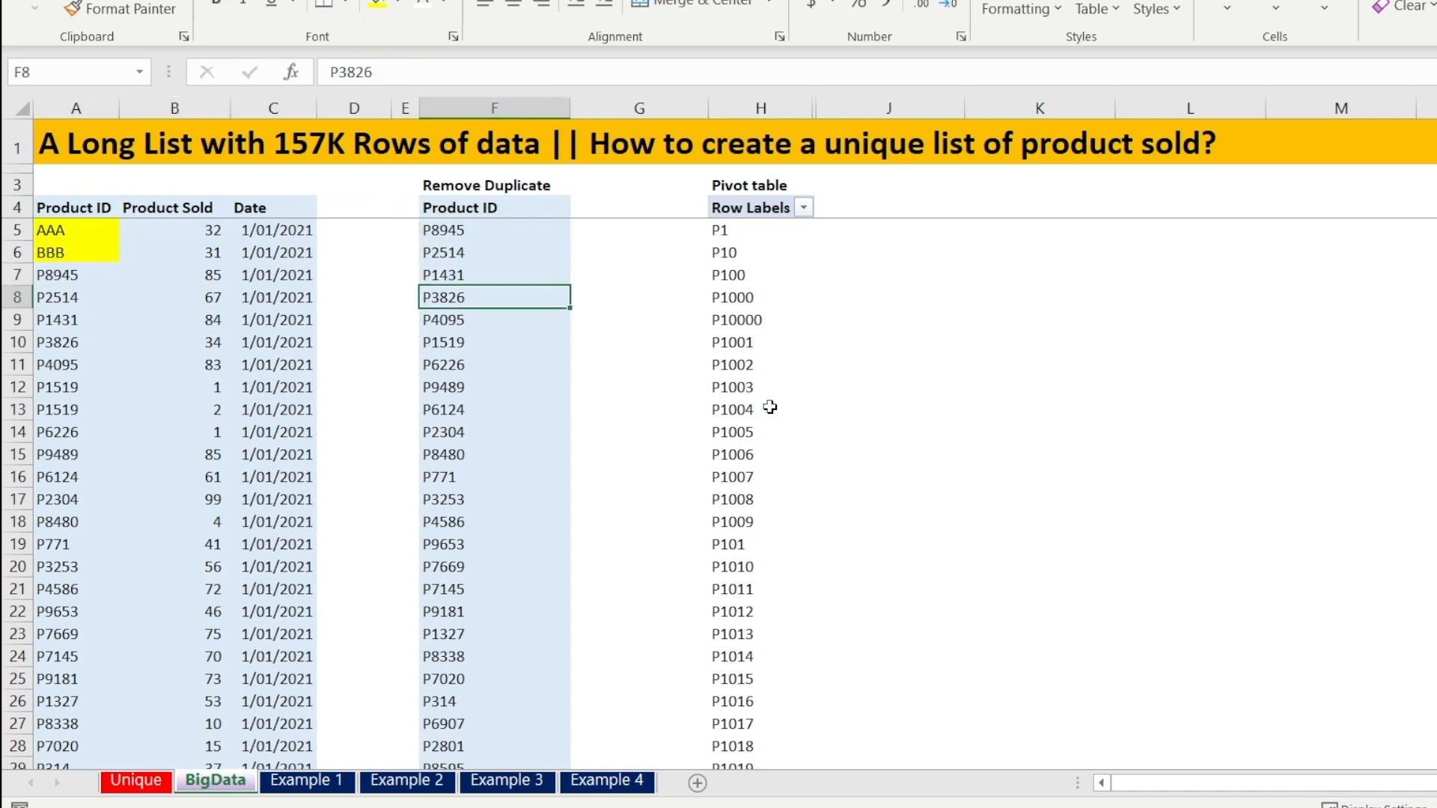
{"action": "key", "text": "Right"}
{"action": "key", "text": "Right"}
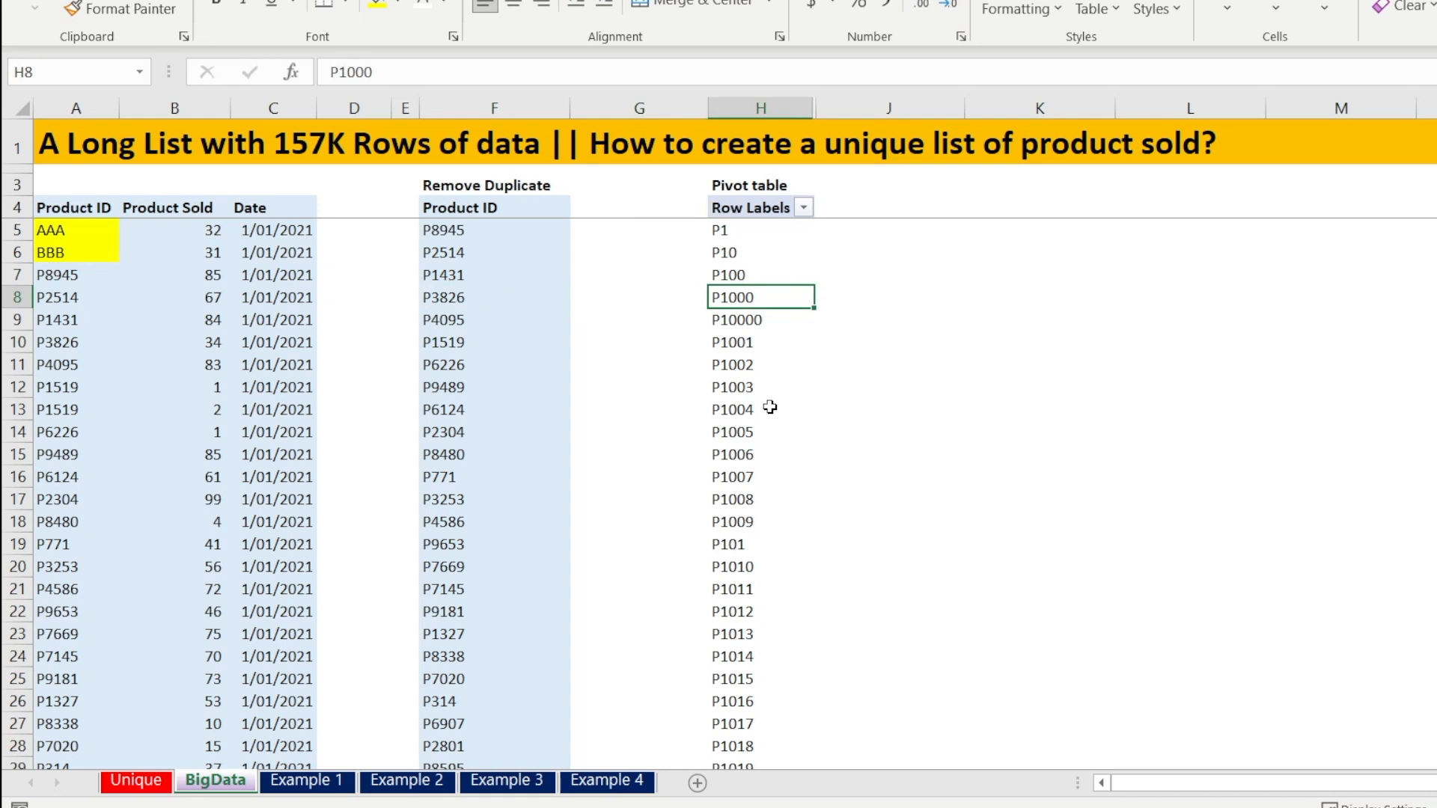
{"action": "key", "text": "Up"}
{"action": "key", "text": "Up"}
{"action": "key", "text": "Up"}
{"action": "key", "text": "Up"}
{"action": "key", "text": "Up"}
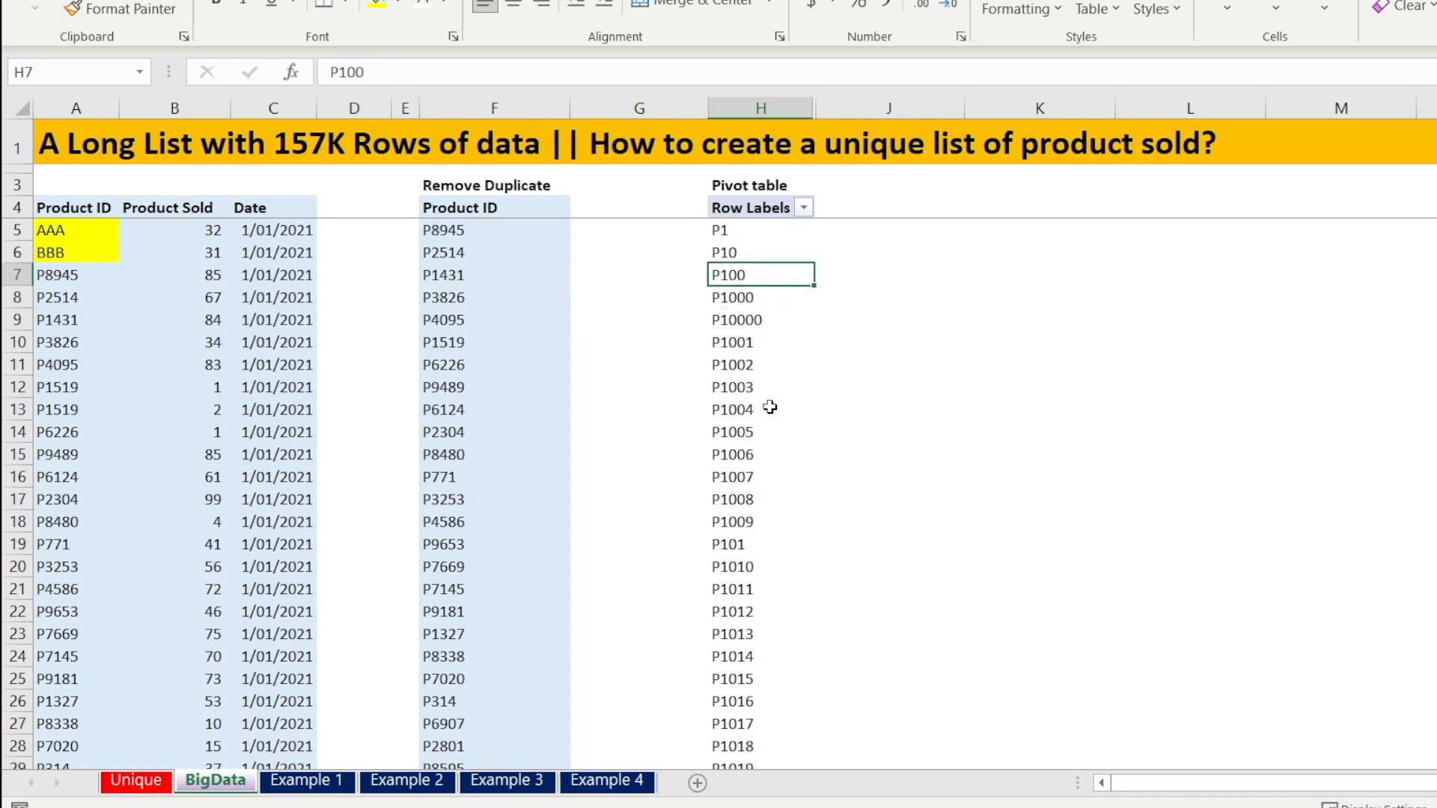
Label cell K3 with the heading Unique formula
{"action": "key", "text": "Right"}
{"action": "key", "text": "Right"}
{"action": "key", "text": "Right"}
{"action": "key", "text": "Left"}
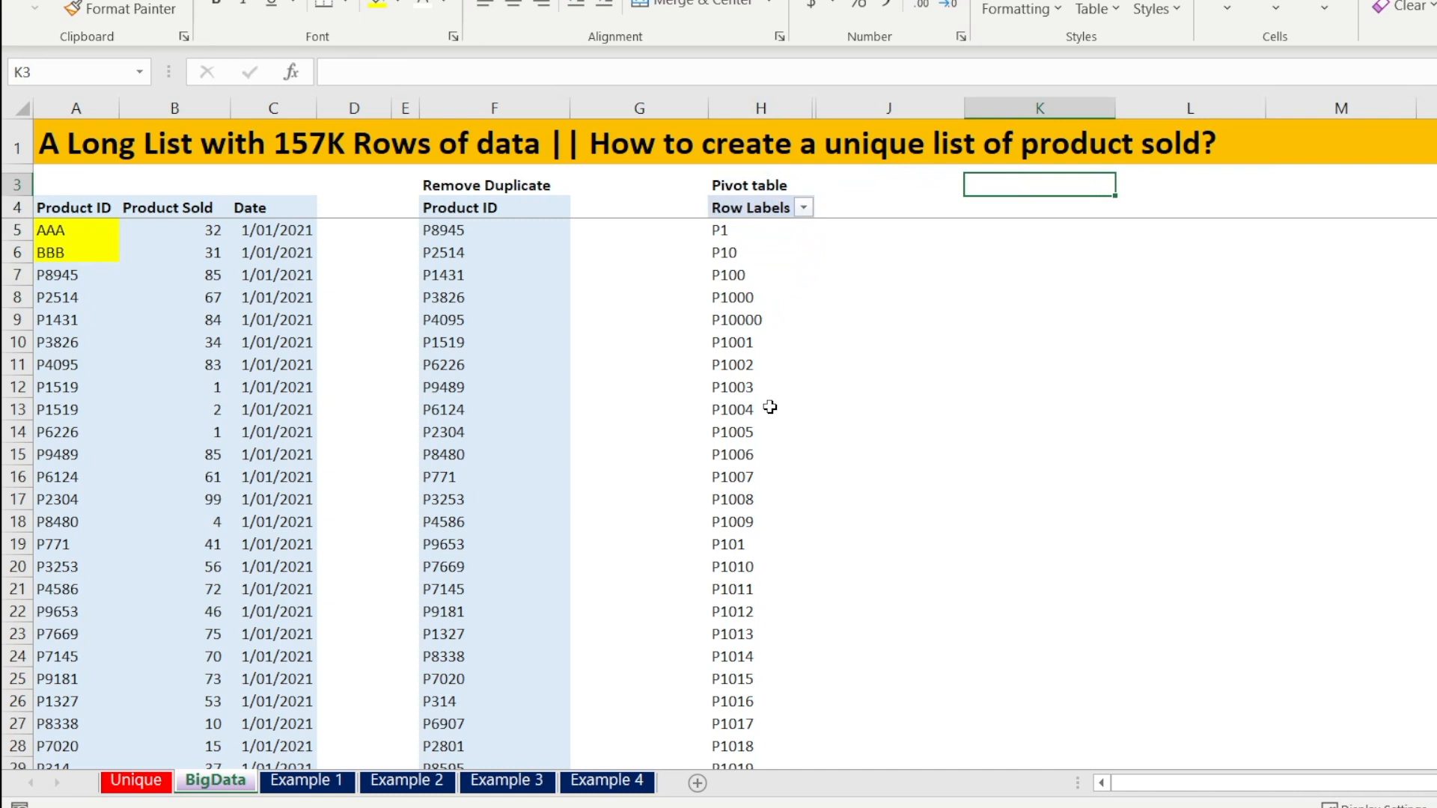
{"action": "type", "text": "Uni"}
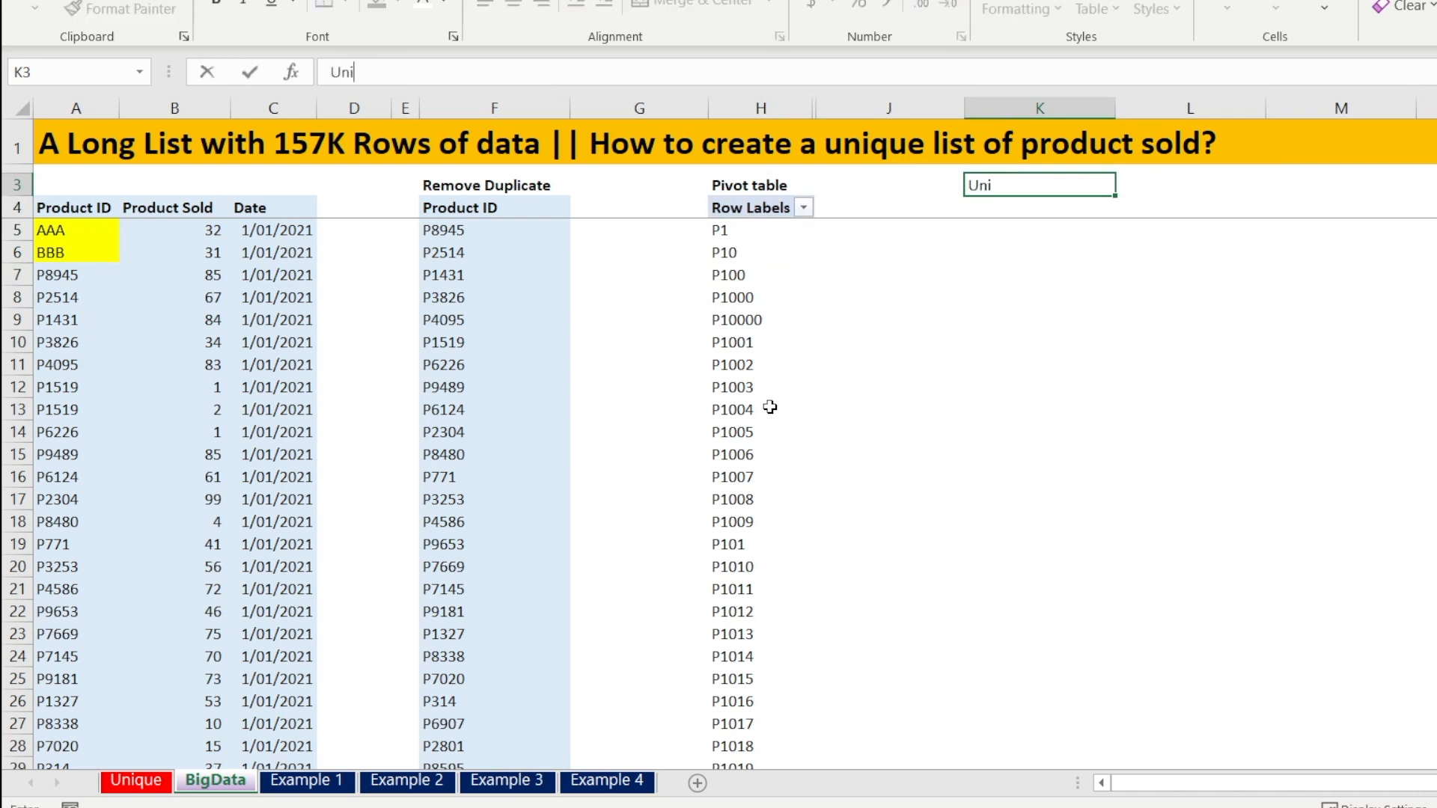
{"action": "type", "text": "que formula"}
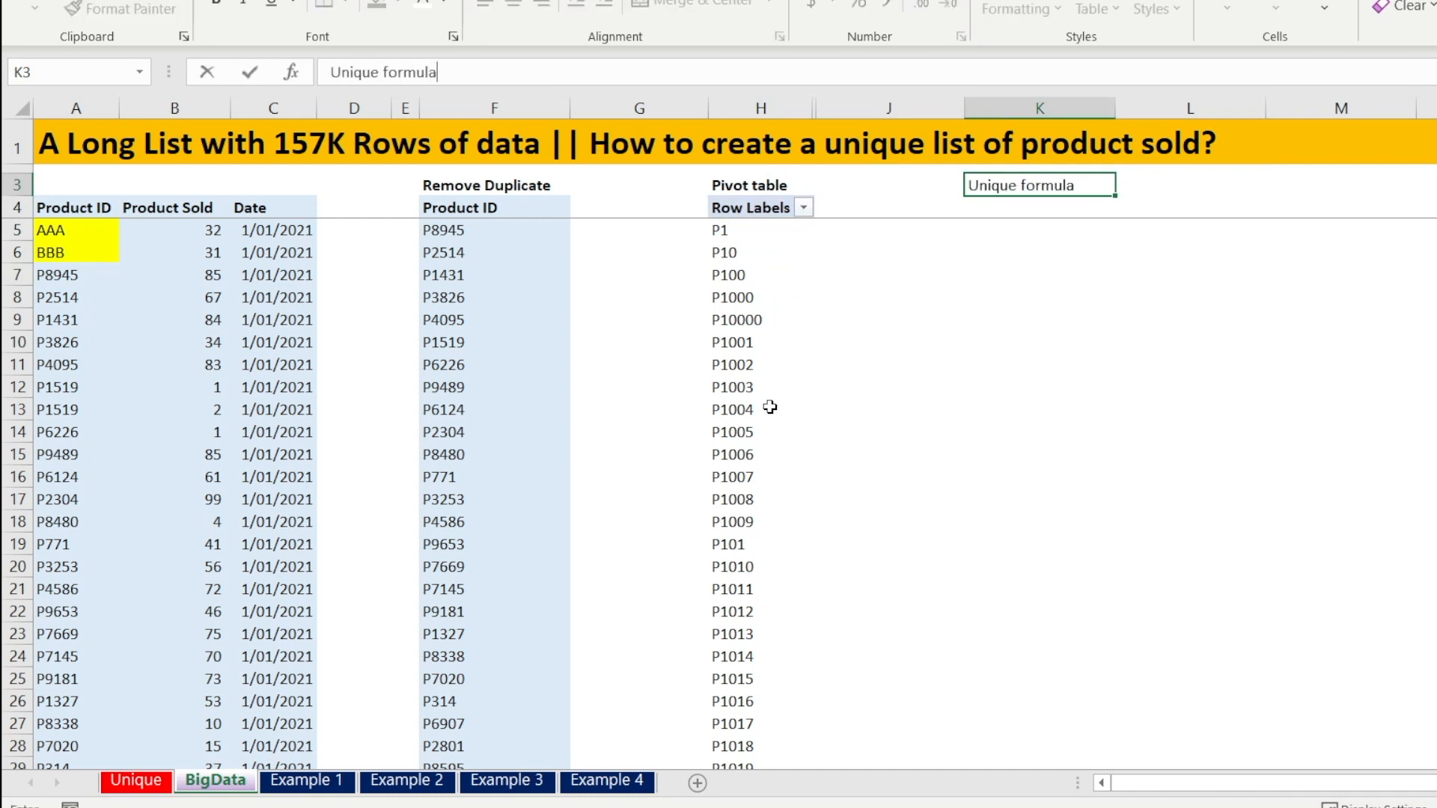
{"action": "key", "text": "Return"}
Enter =UNIQUE(A4:A157768) in K4 to spill a unique list of the Product ID column
{"action": "type", "text": "=u"}
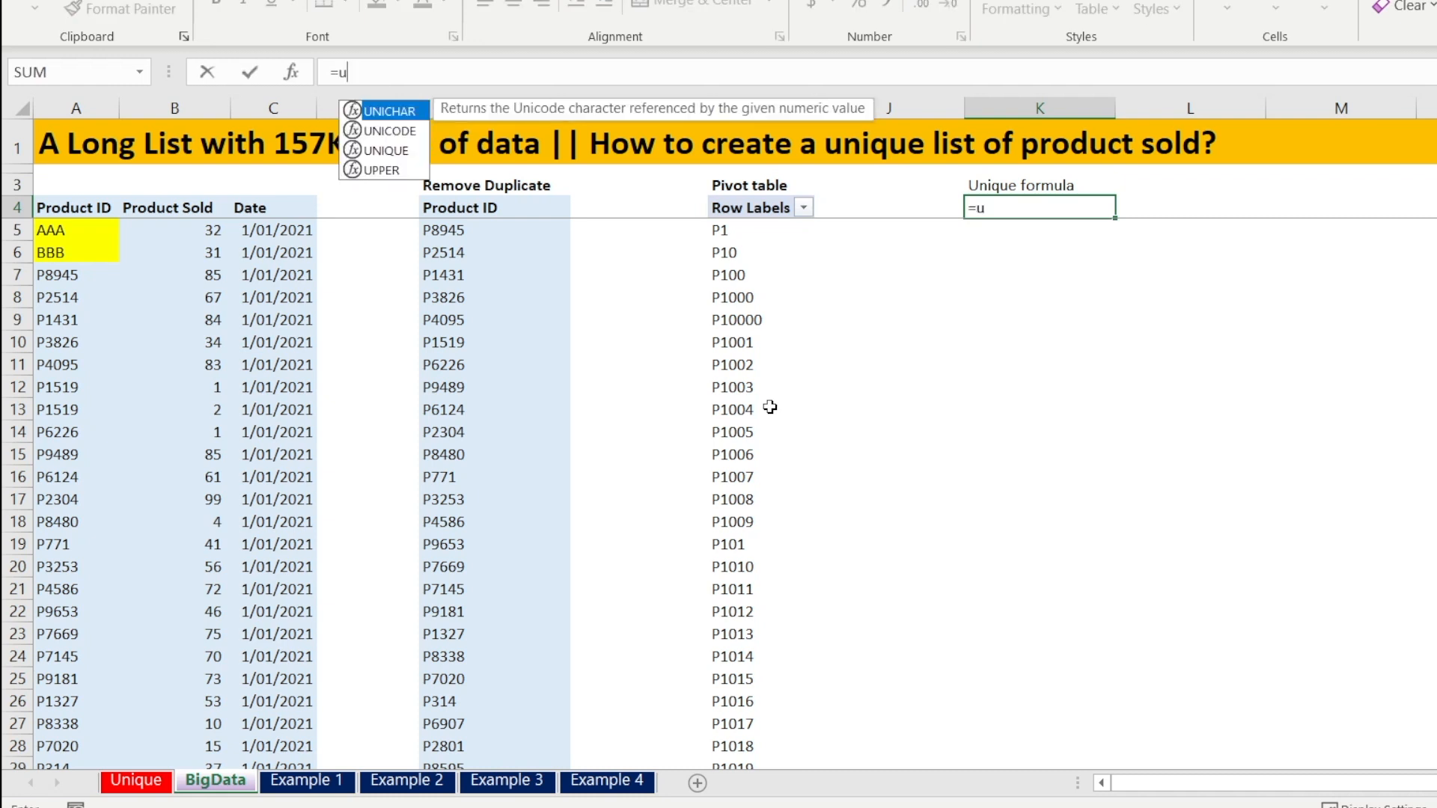
{"action": "type", "text": "nique("}
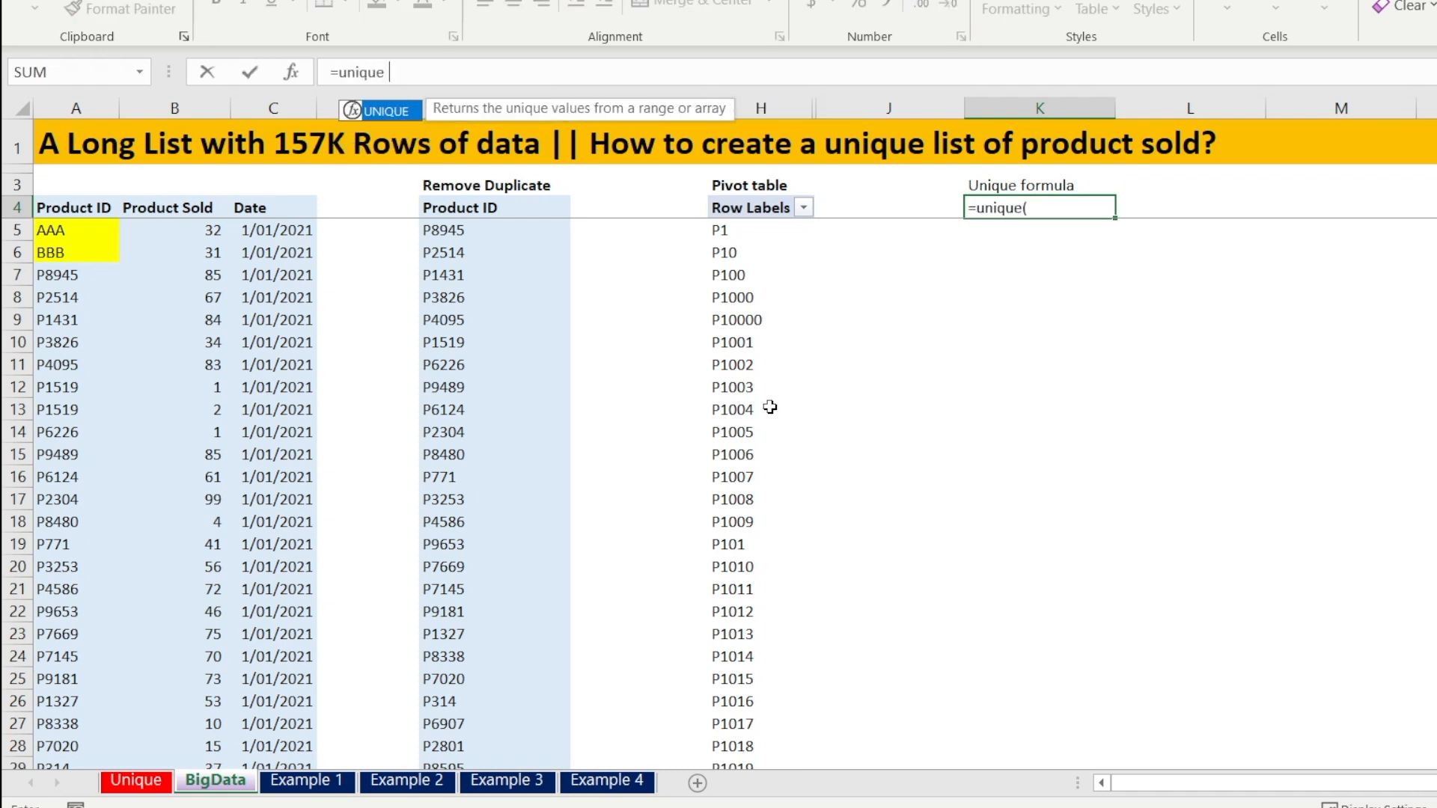
{"action": "left_click", "coordinate": [81, 210]}
{"action": "key", "text": "ctrl+shift+Down"}
{"action": "type", "text": ")"}
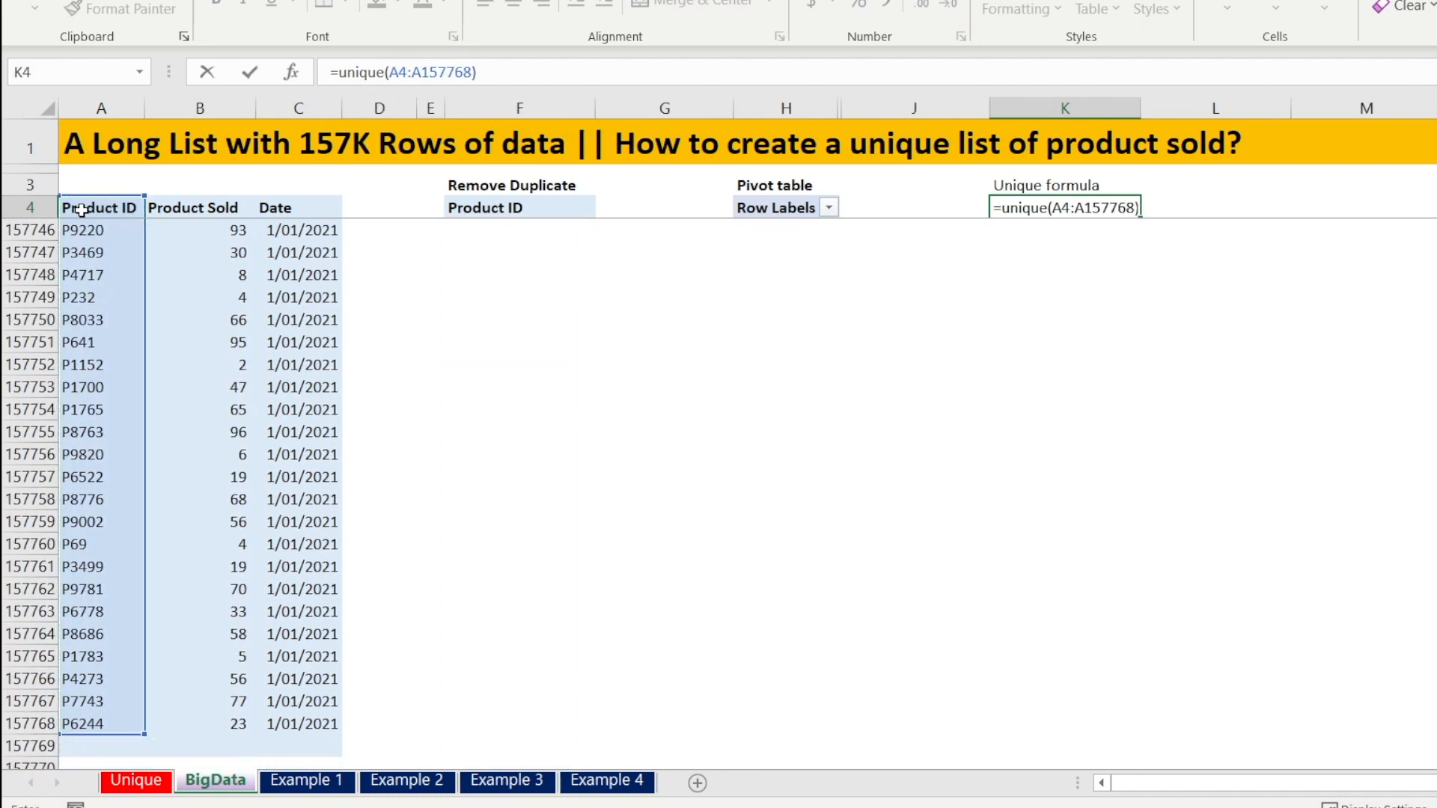
{"action": "key", "text": "Return"}
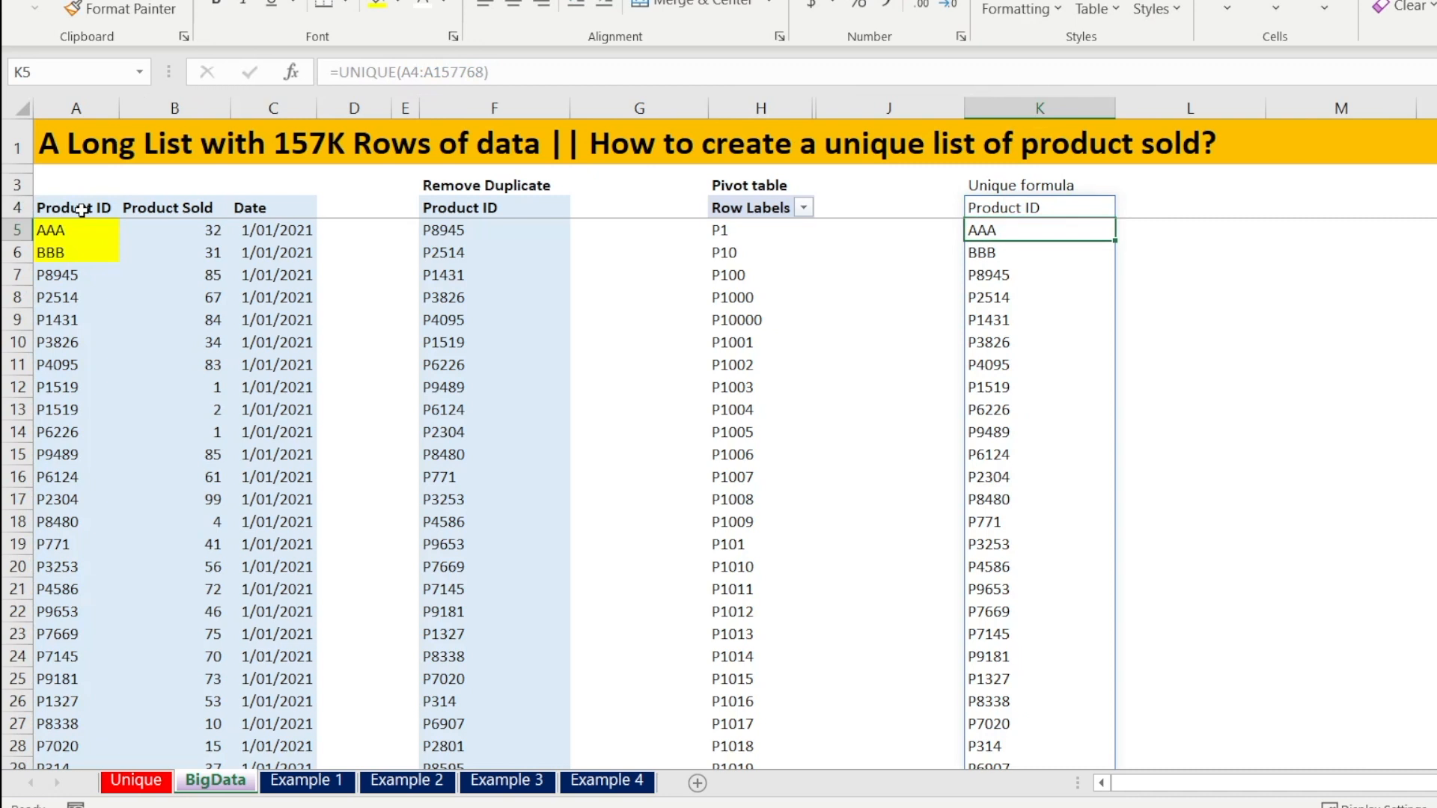
Step across the headings of the Unique formula, Remove Duplicate and Pivot table lists to compare them
{"action": "key", "text": "Up"}
{"action": "key", "text": "Up"}
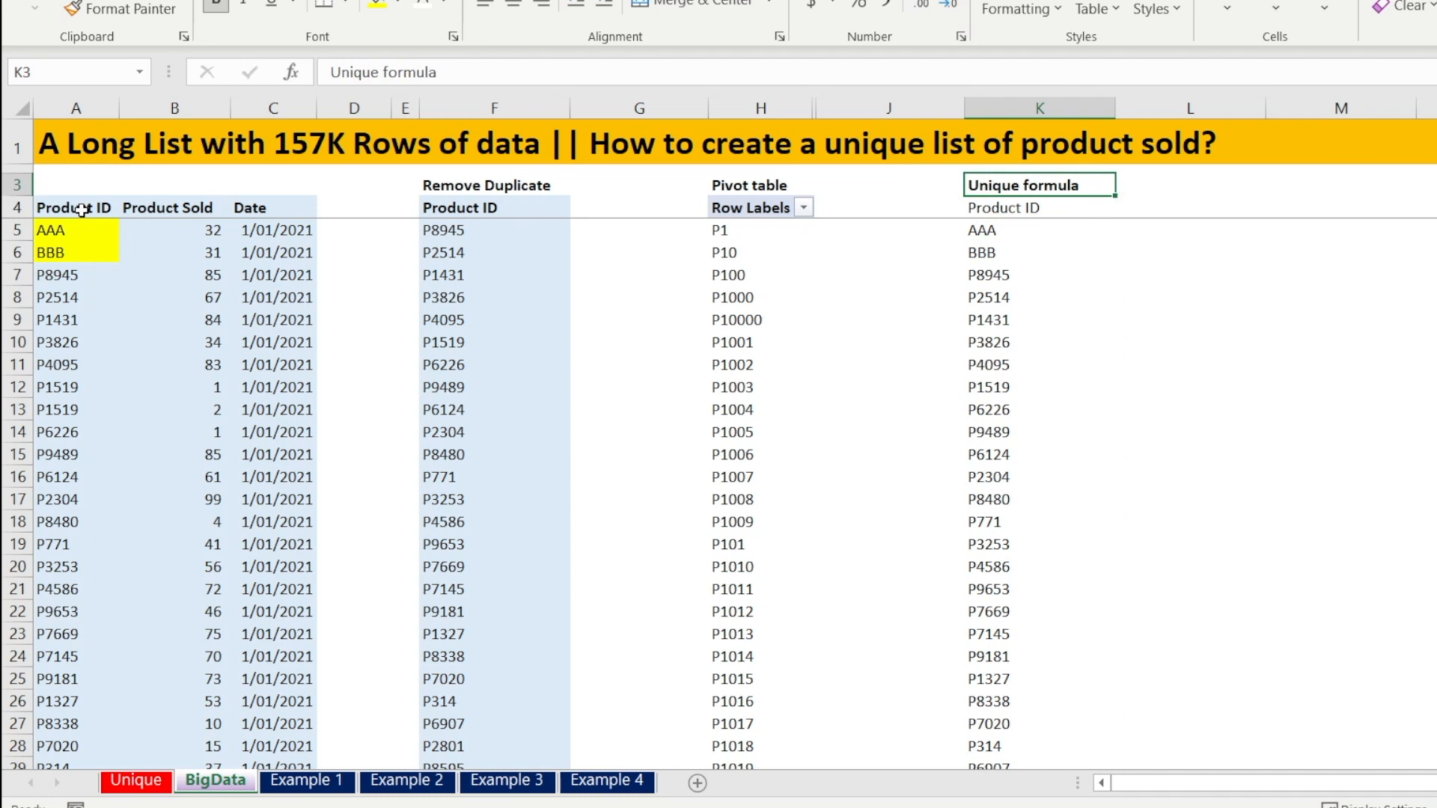
{"action": "key", "text": "Left"}
{"action": "key", "text": "Left"}
{"action": "key", "text": "Left"}
{"action": "key", "text": "Left"}
{"action": "key", "text": "Left"}
{"action": "key", "text": "Right"}
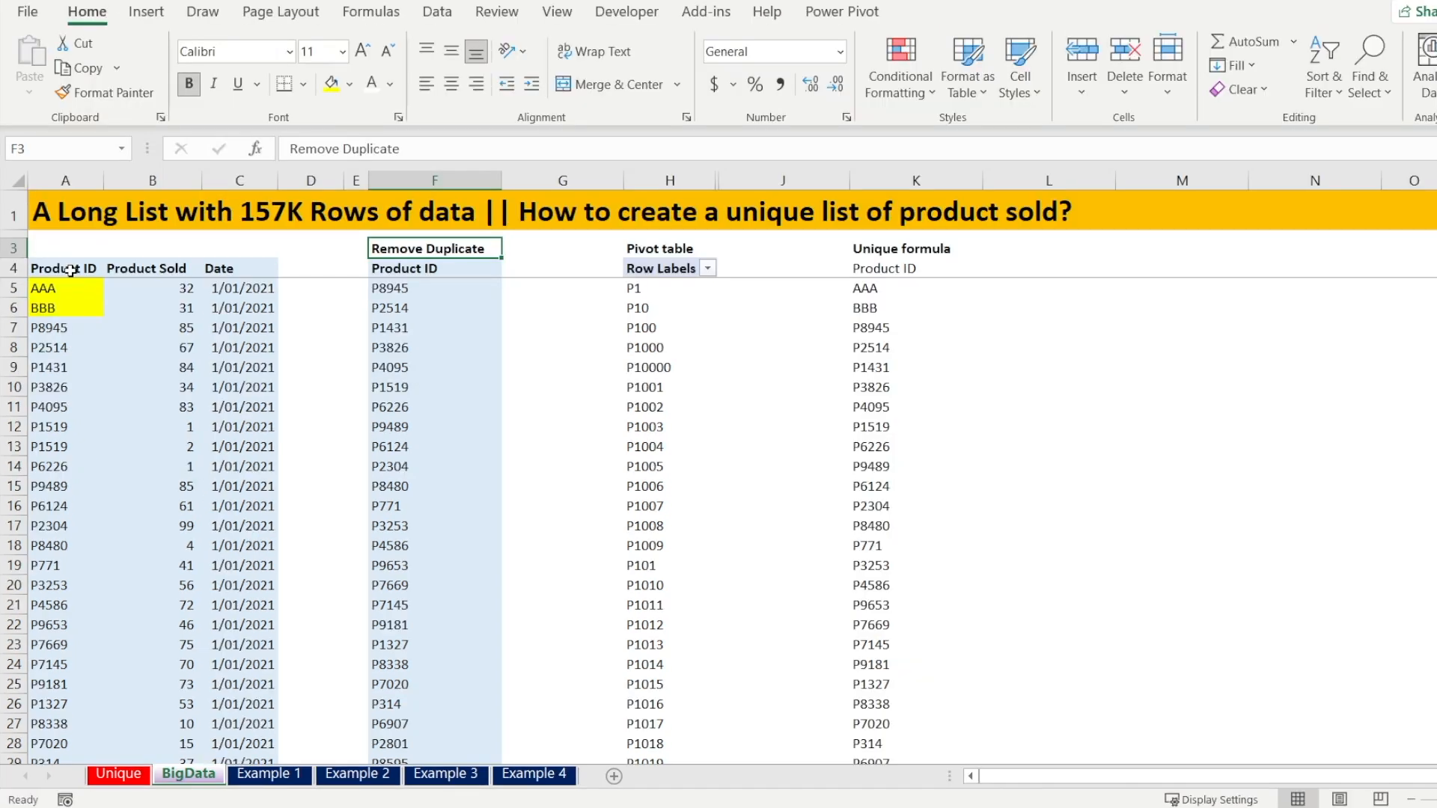
{"action": "key", "text": "Right"}
{"action": "key", "text": "Right"}
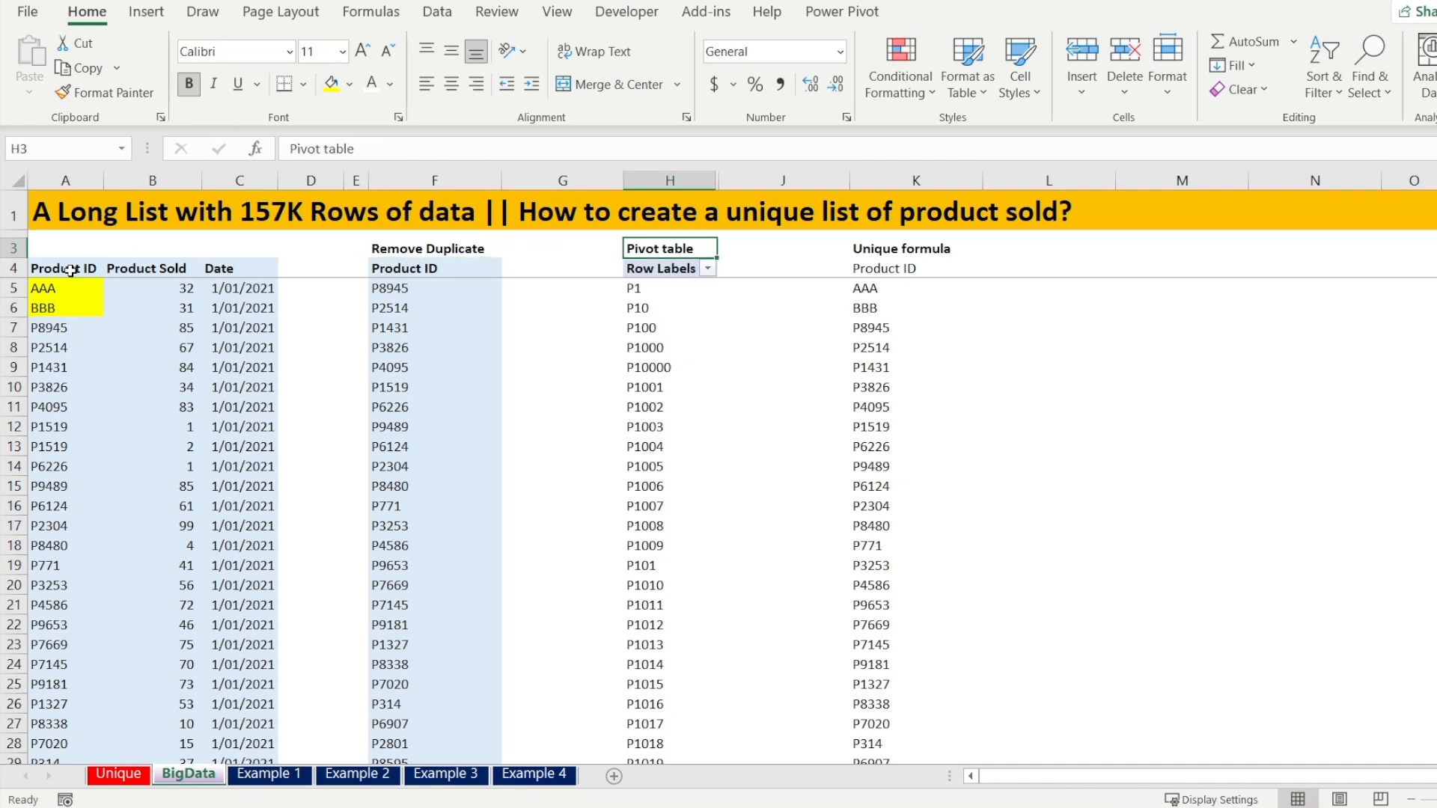